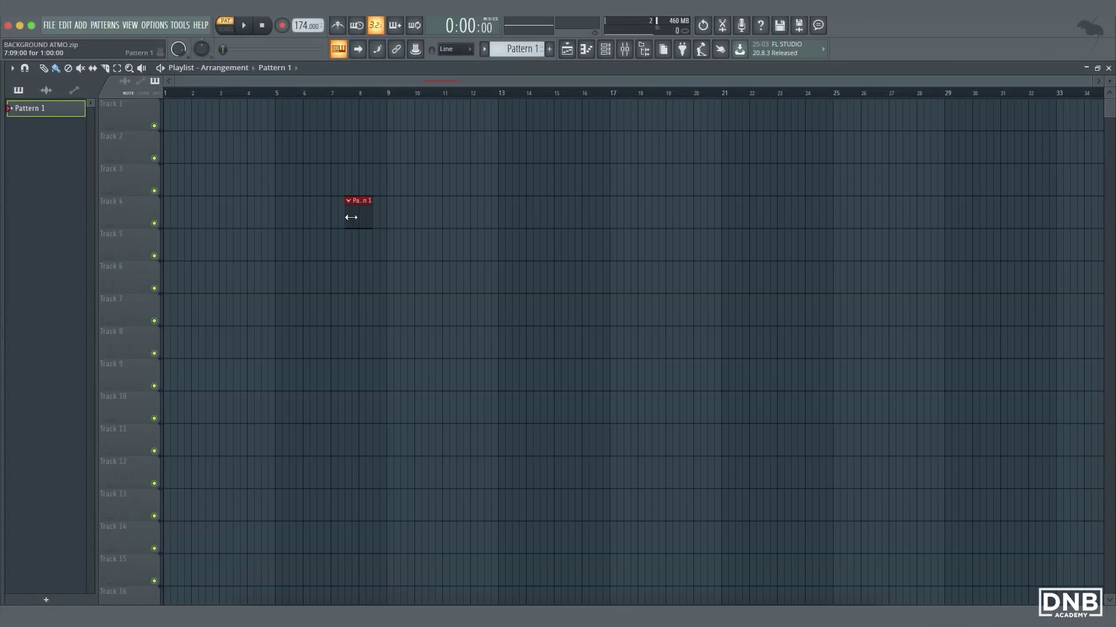
Delete the Pattern 1 clip from the playlist and add a Sytrus synth to the project
right_click(351, 217)
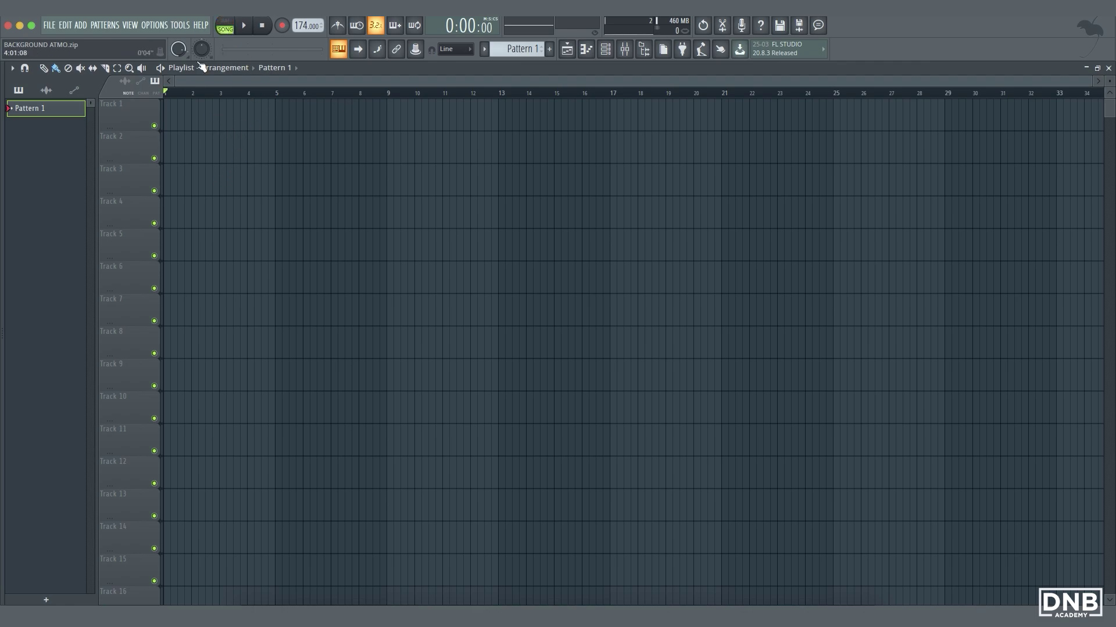
left_click(81, 25)
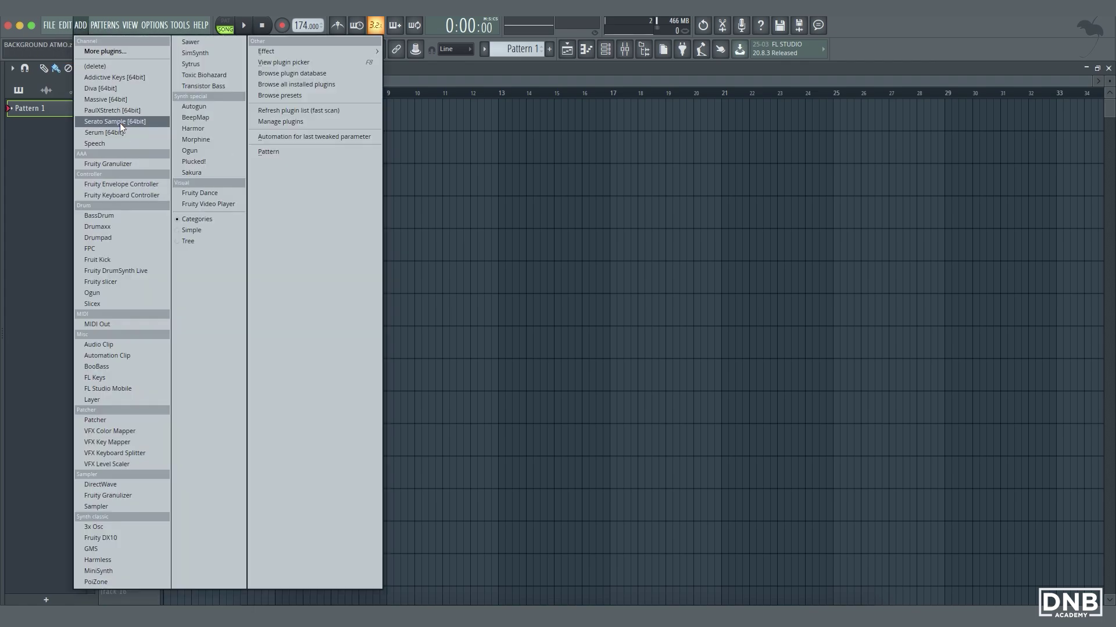
left_click(199, 64)
left_click_drag(363, 139, 510, 138)
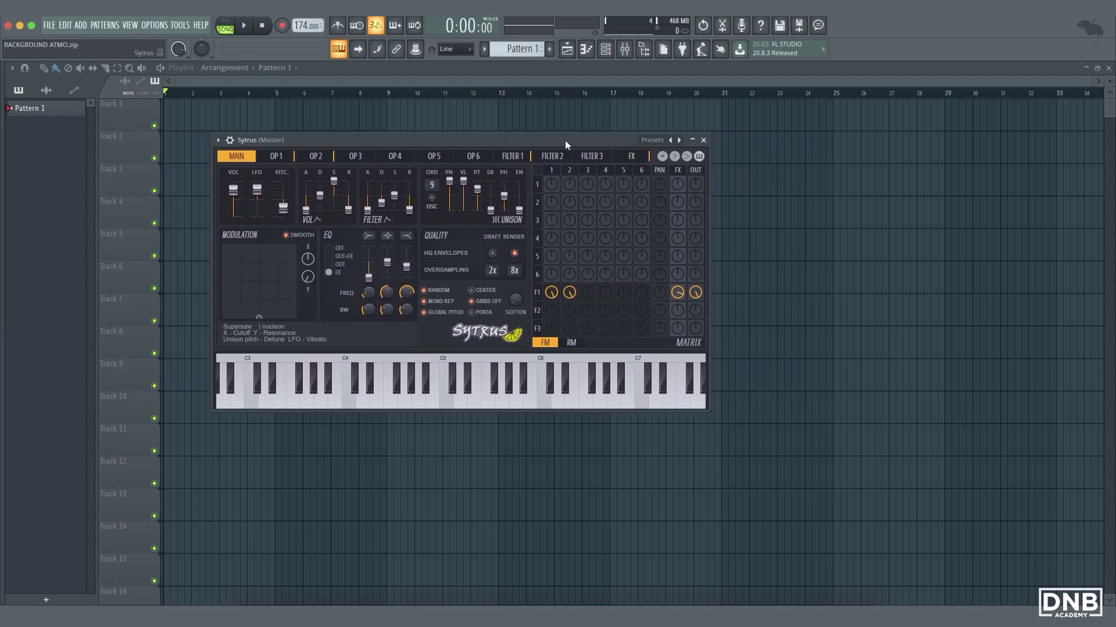
Load the Hypersaw 2 preset in Sytrus and audition several notes across its keyboard
left_click(678, 141)
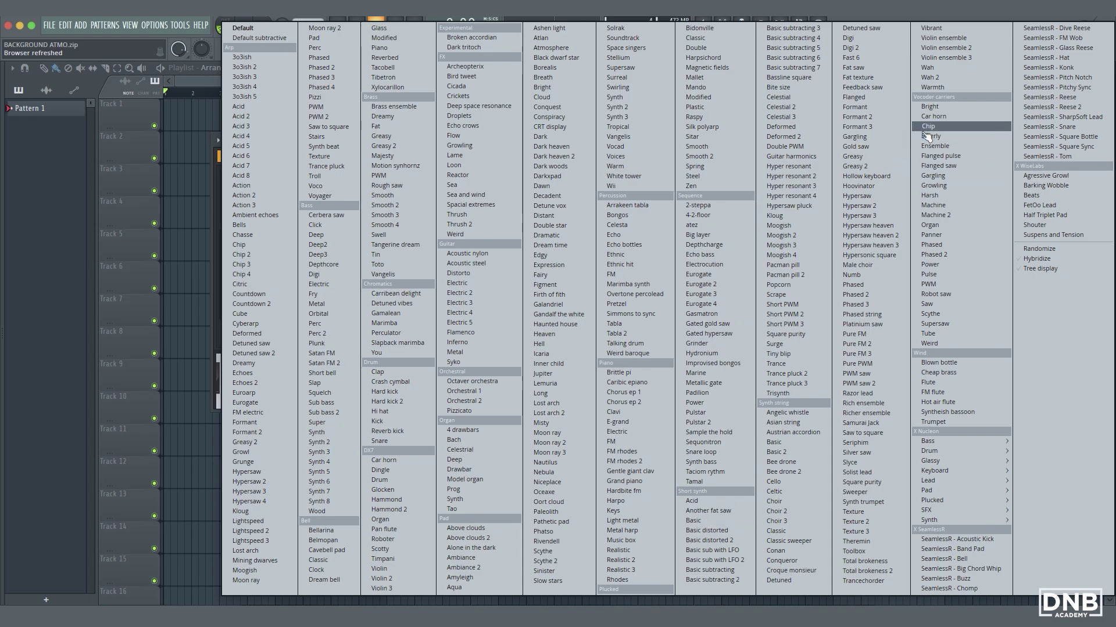
left_click(871, 207)
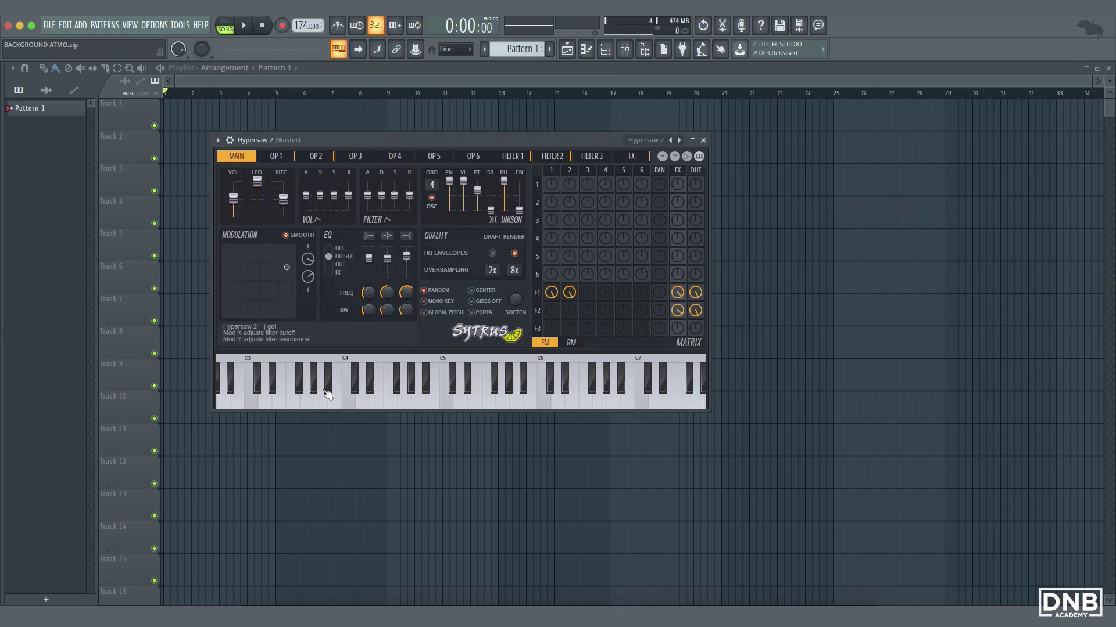
left_click(446, 398)
left_click(533, 397)
left_click(632, 396)
left_click(307, 399)
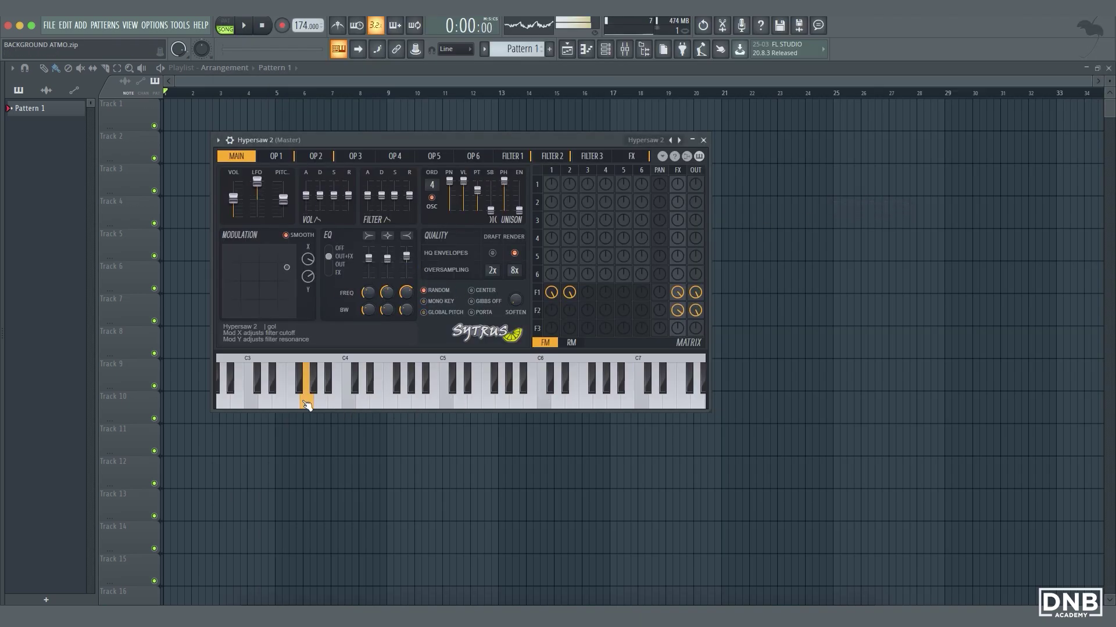
Open the mixer, lower the master volume to -7.4 dB and initialise the song with this position
left_click(623, 51)
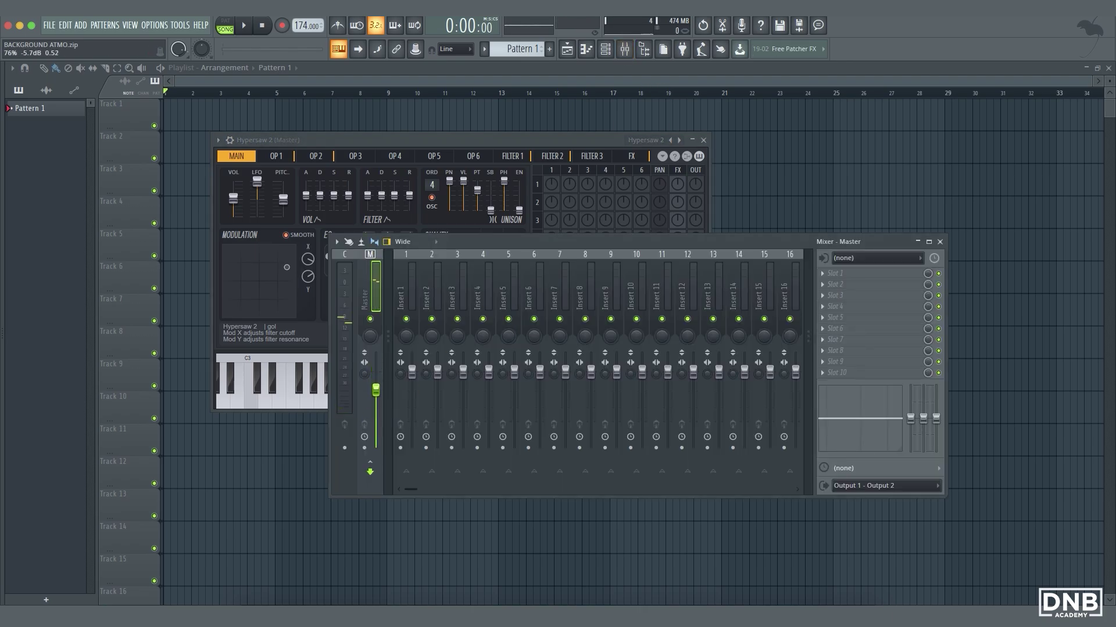
right_click(376, 395)
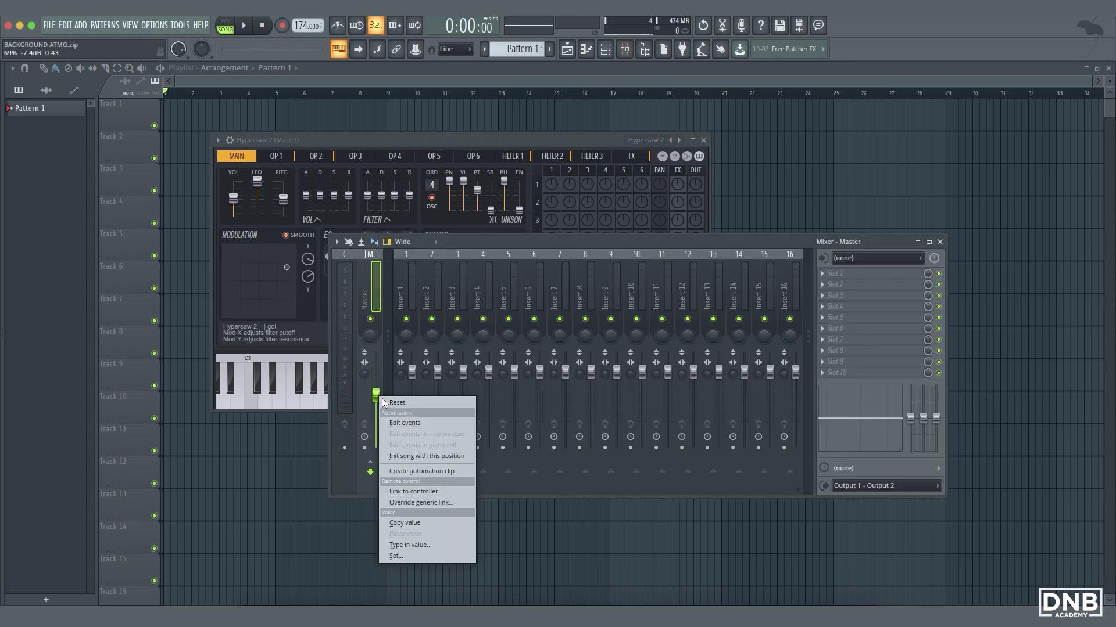
left_click(434, 459)
Switch Sytrus to the Hypersaw 3 preset and audition it
left_click(651, 144)
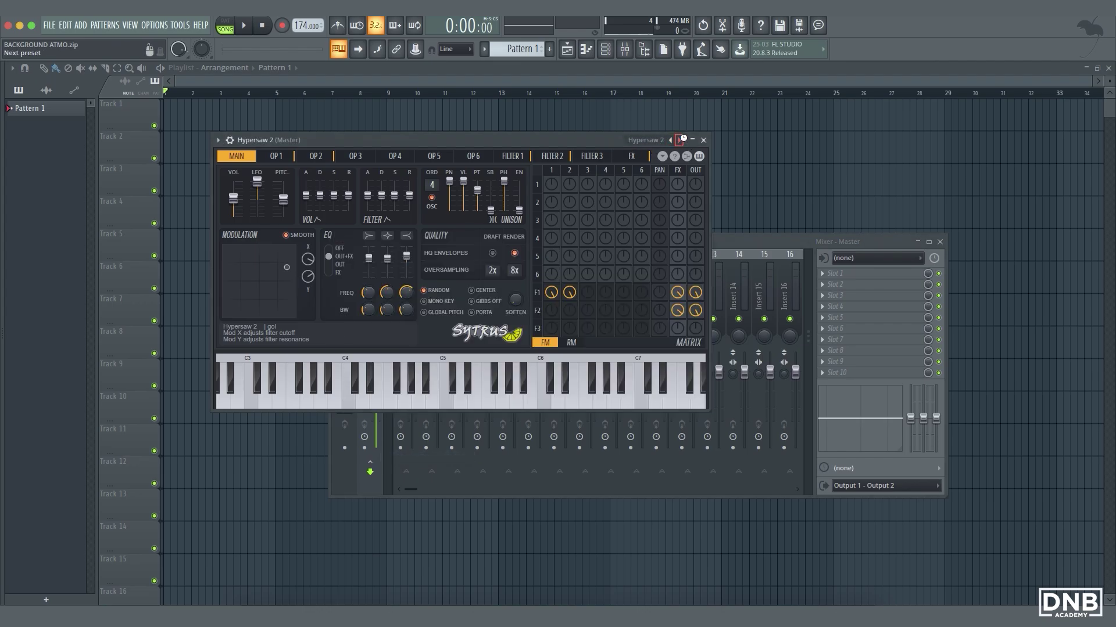
left_click(679, 140)
left_click(544, 395)
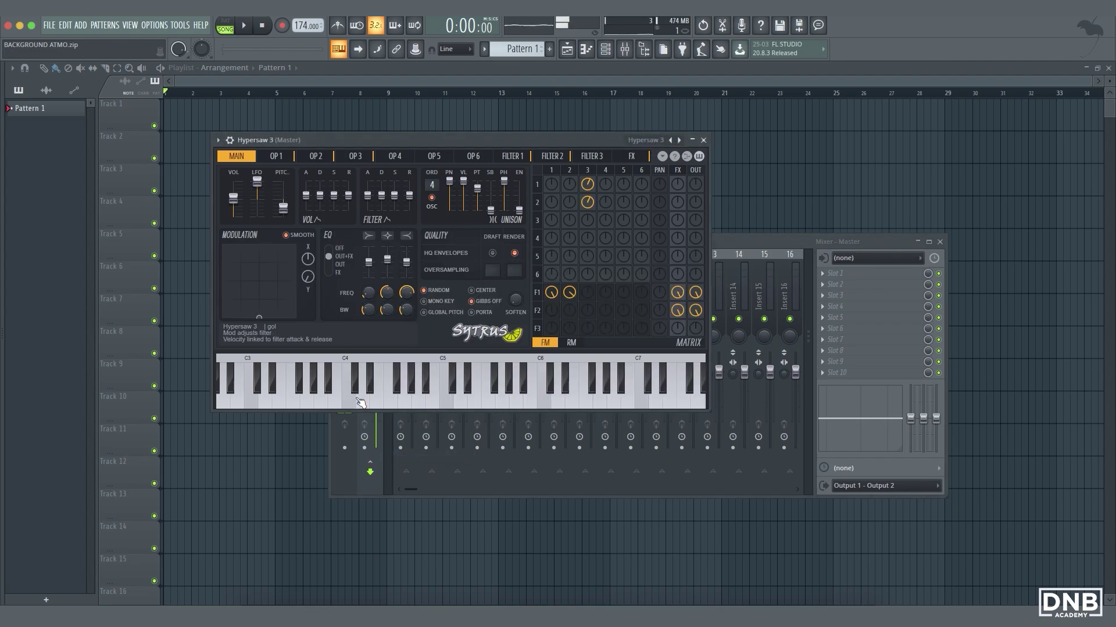
Close the synth window, lower the master volume to -10.4 dB and initialise the song with this position
left_click(704, 140)
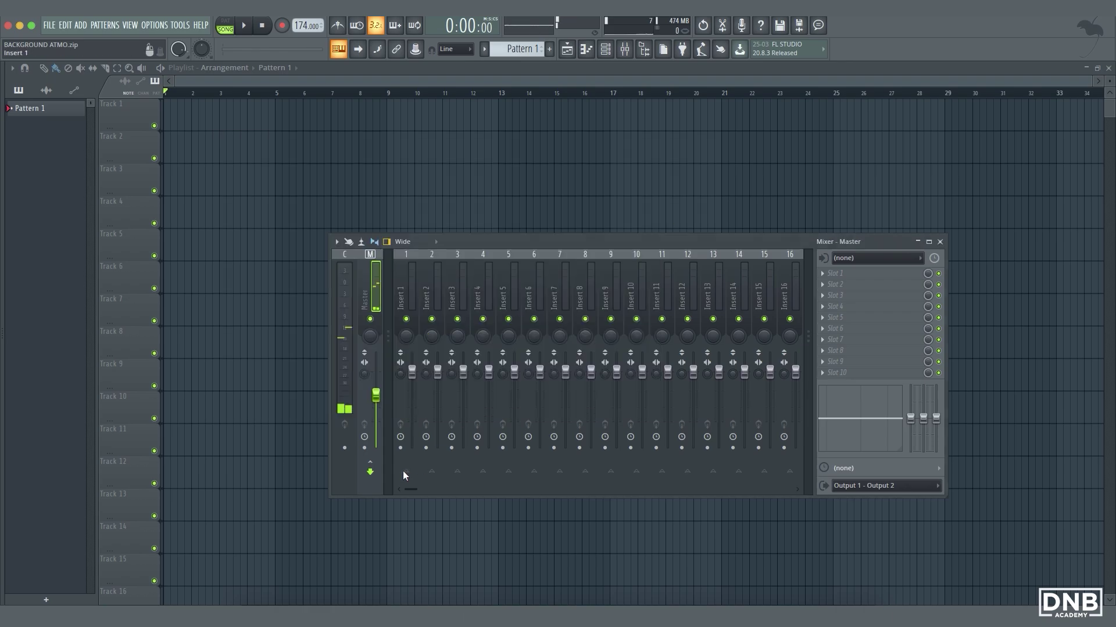
right_click(375, 403)
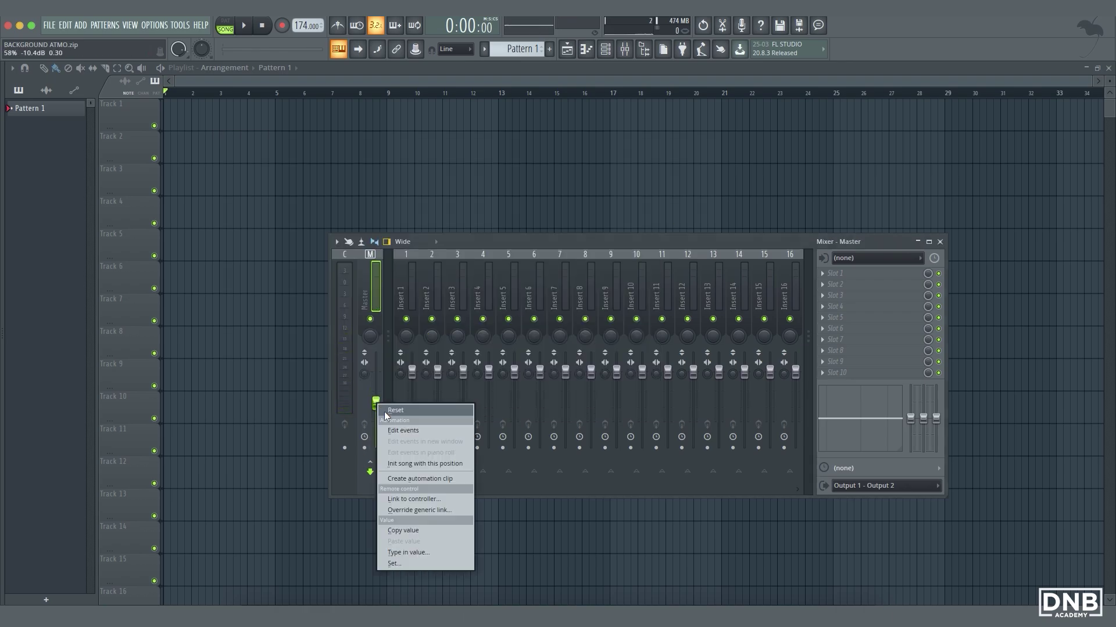
left_click(456, 467)
Open the Hypersaw 3 channel's piano roll and shrink the velocity lane to enlarge the note grid
left_click(607, 54)
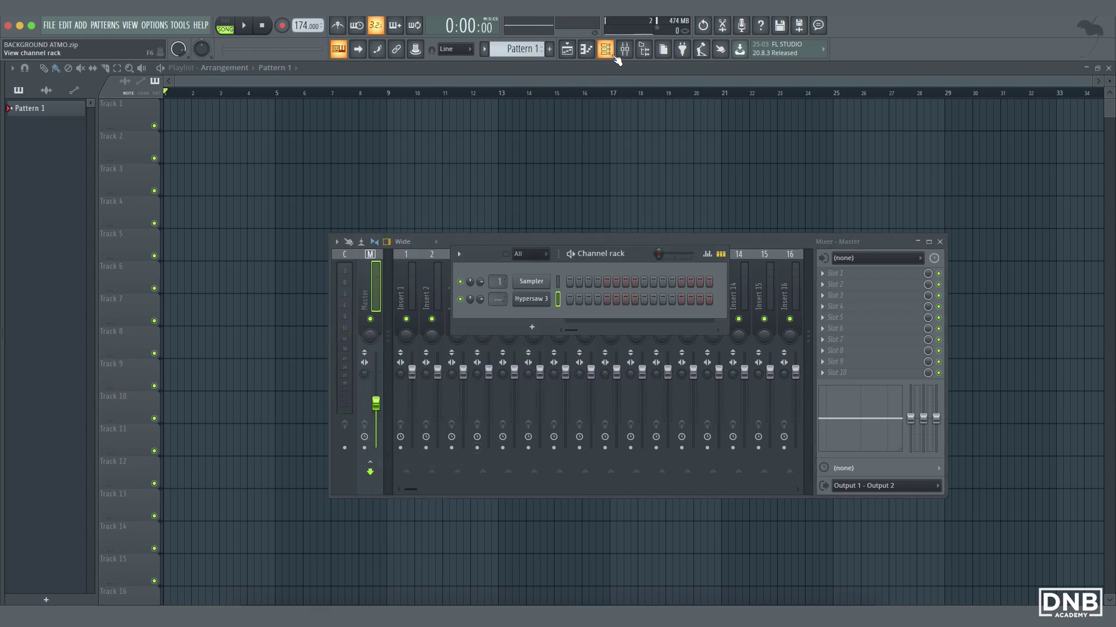
right_click(532, 307)
left_click(573, 296)
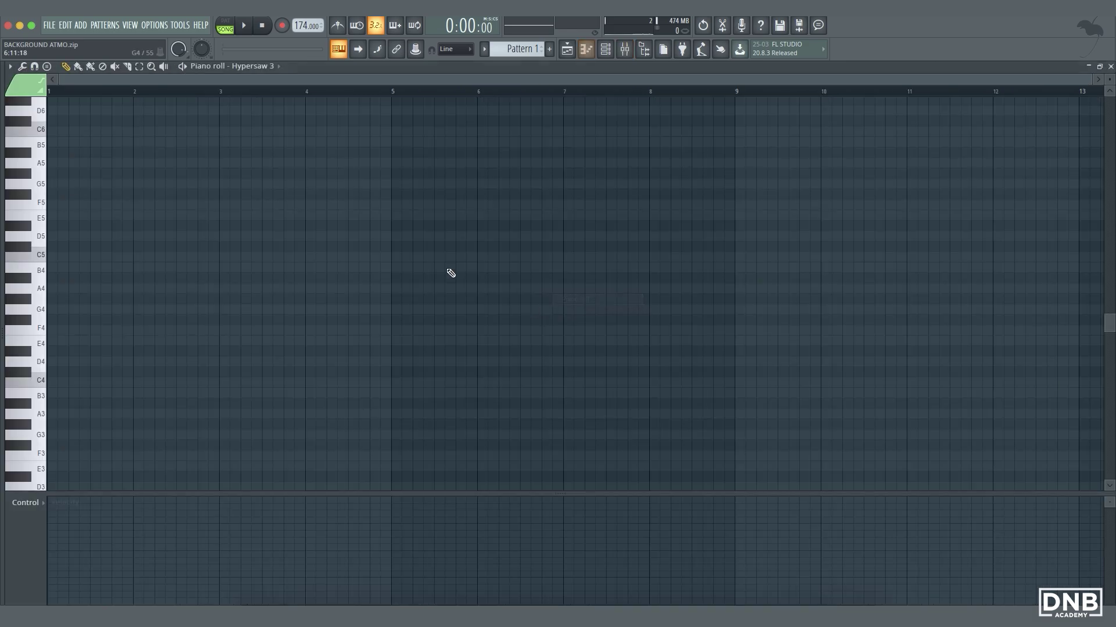
scroll(458, 467, "down", 1)
scroll(324, 395, "up", 6)
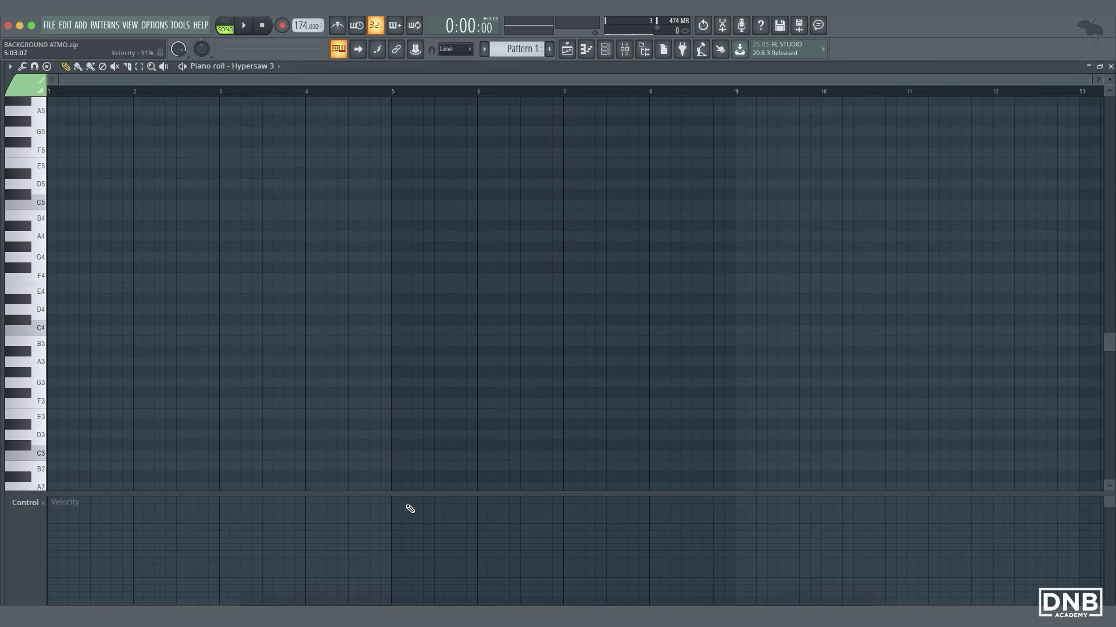
left_click_drag(411, 493, 405, 575)
scroll(173, 425, "down", 2)
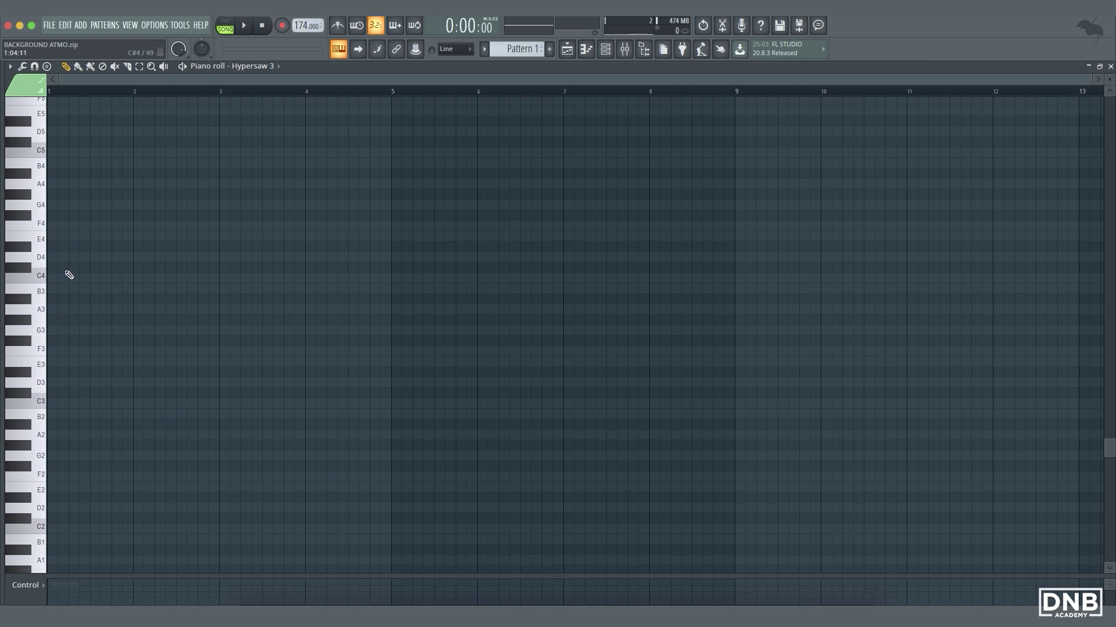
Draw a four-bar C#4 note starting at bar 1 and preview it in pattern mode
left_click_drag(108, 269, 64, 269)
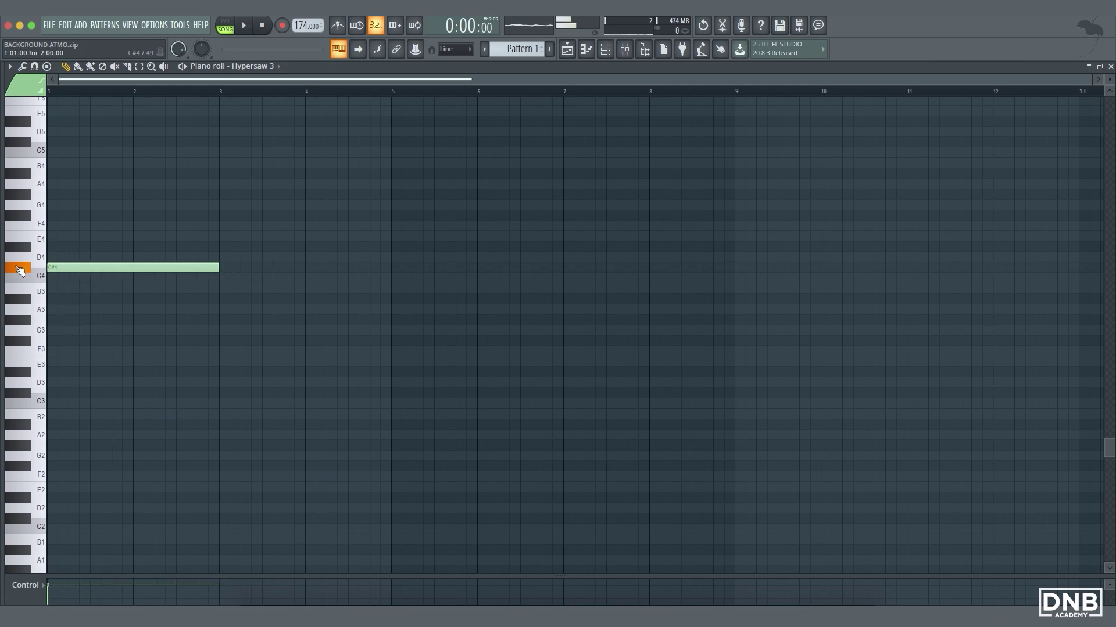
left_click_drag(219, 269, 390, 268)
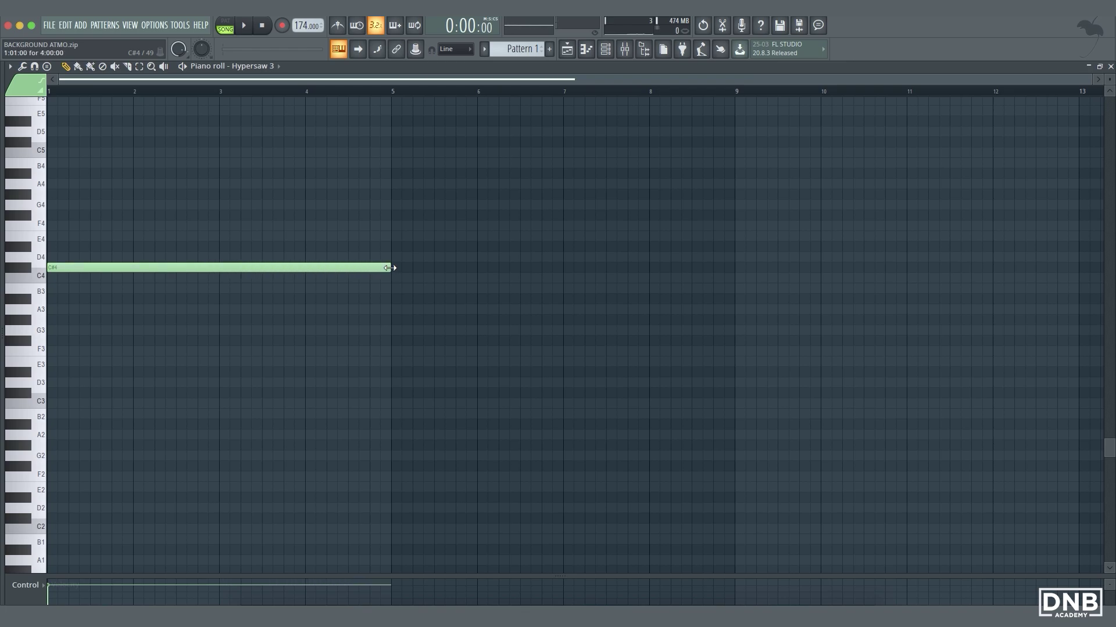
left_click(233, 24)
key("space")
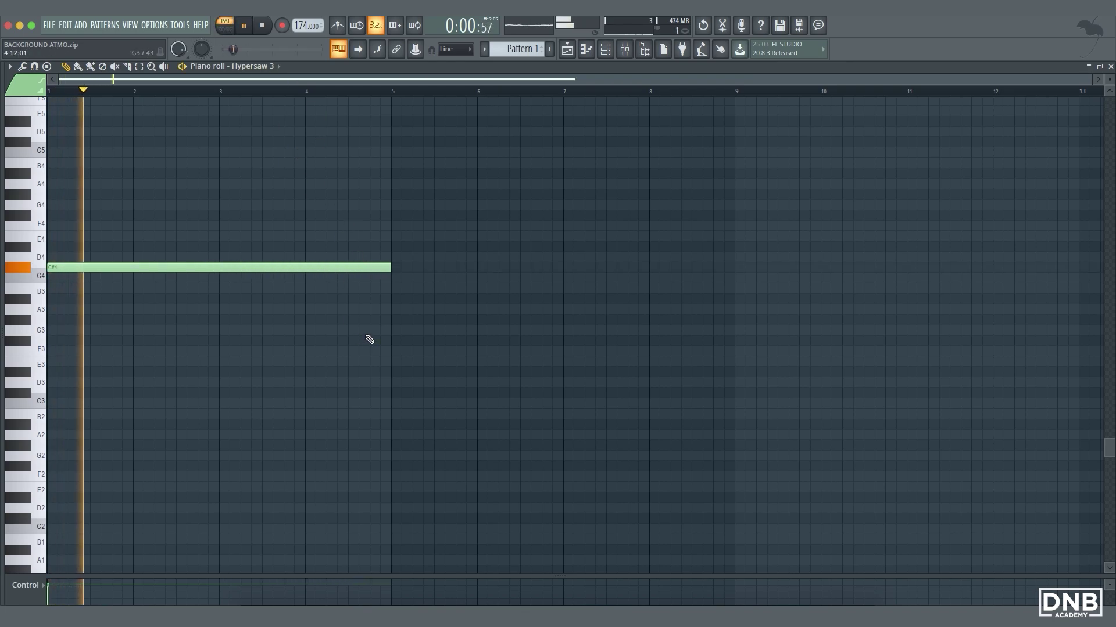
key("space")
Shorten the C#4 note to two bars and add a two-bar A#3 at bar 3 and a four-bar F3 at bar 5
left_click_drag(391, 268, 218, 272)
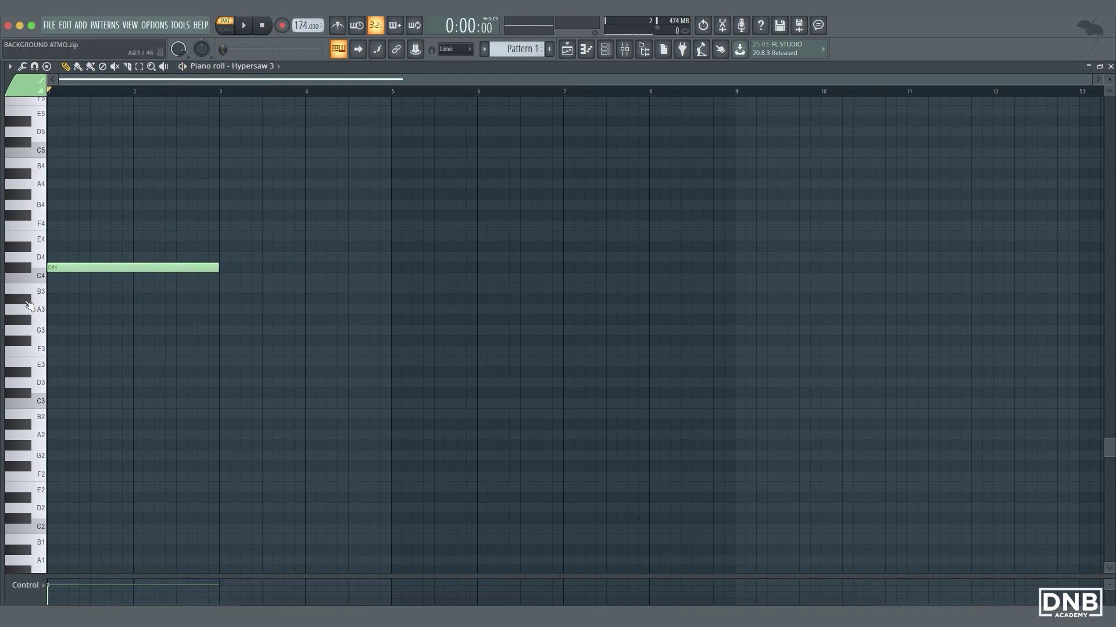
left_click(29, 305)
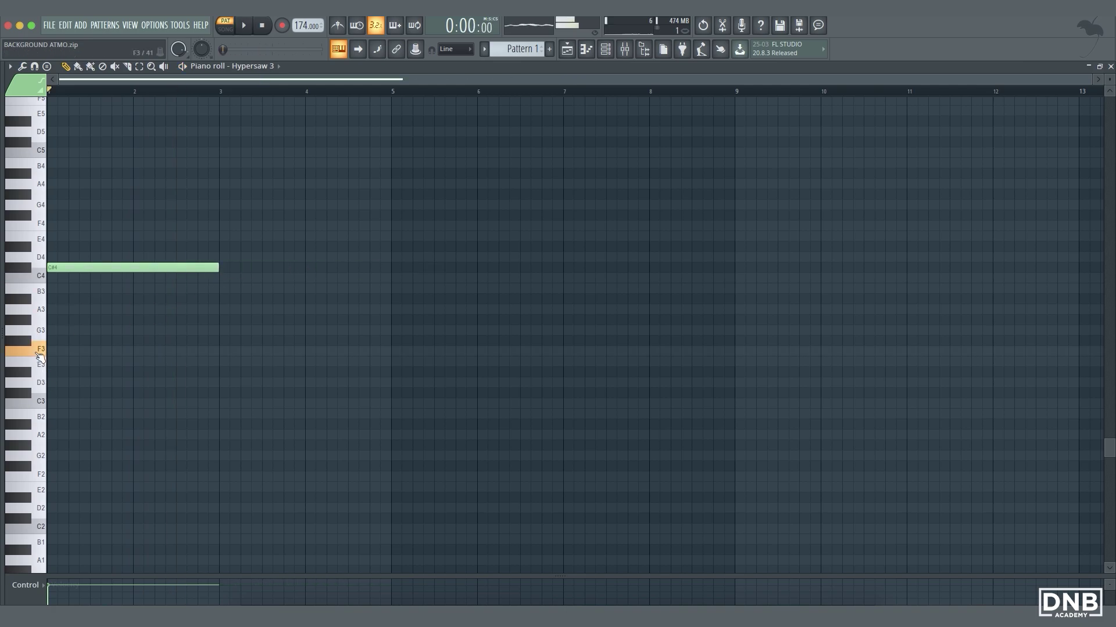
left_click(221, 299)
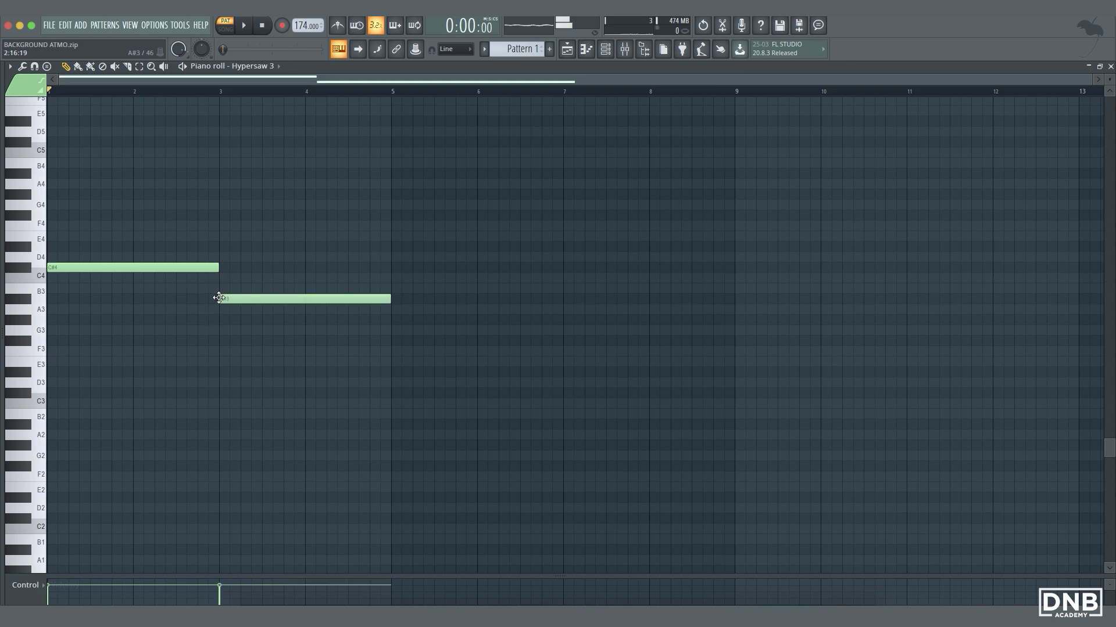
left_click(394, 352)
left_click_drag(561, 347, 729, 358)
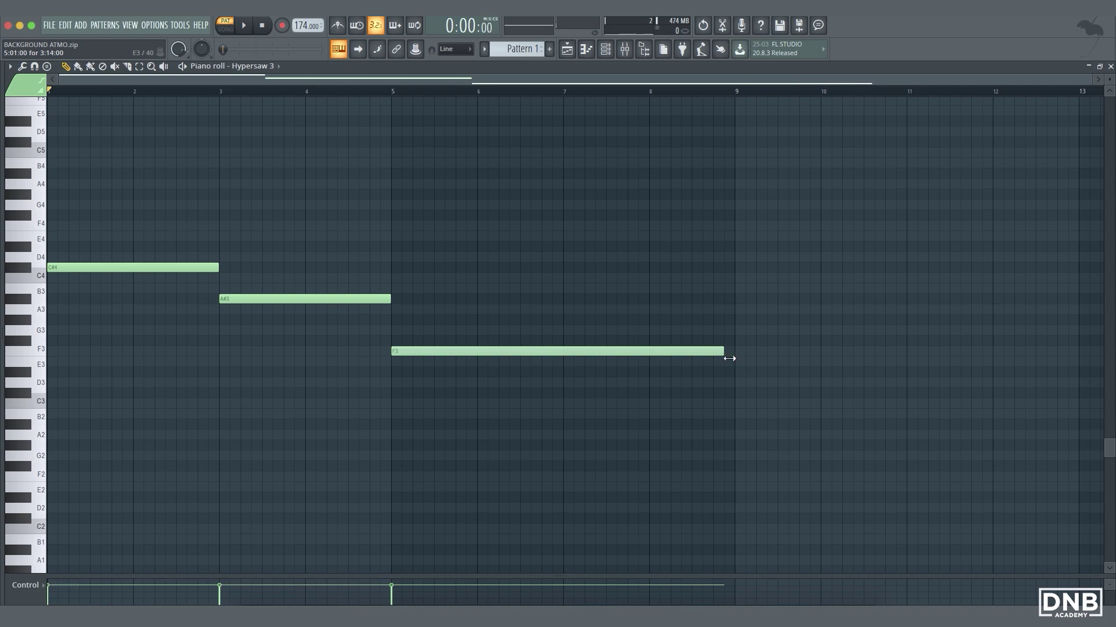
Select all three notes and play the pattern to hear the melody
key("ctrl+a")
scroll(100, 278, "up", 2)
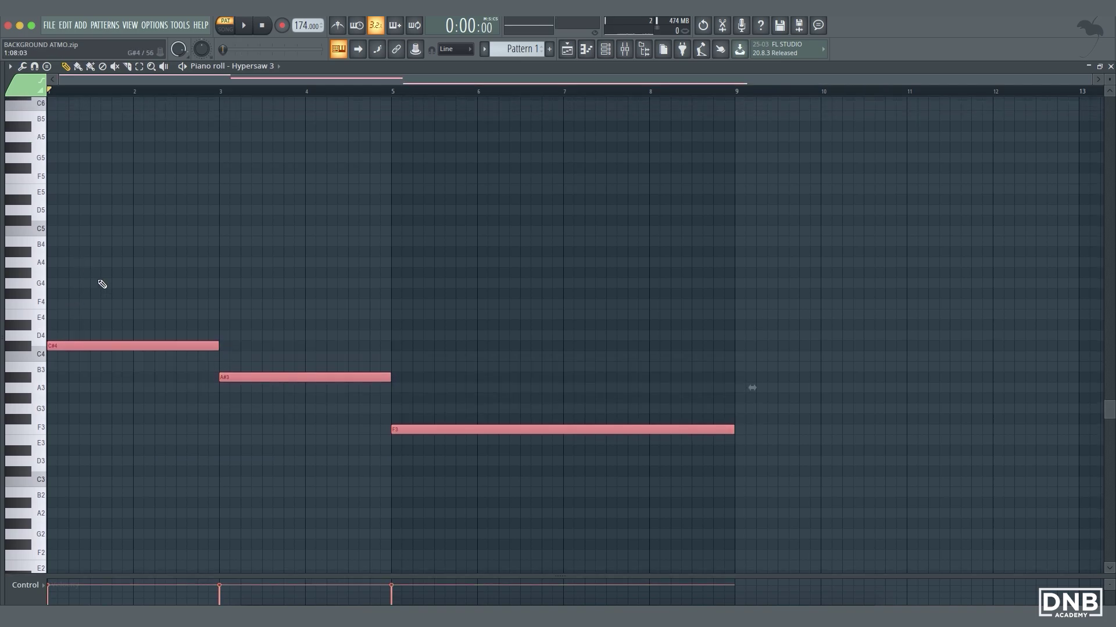
scroll(132, 278, "down", 10)
scroll(132, 279, "up", 8)
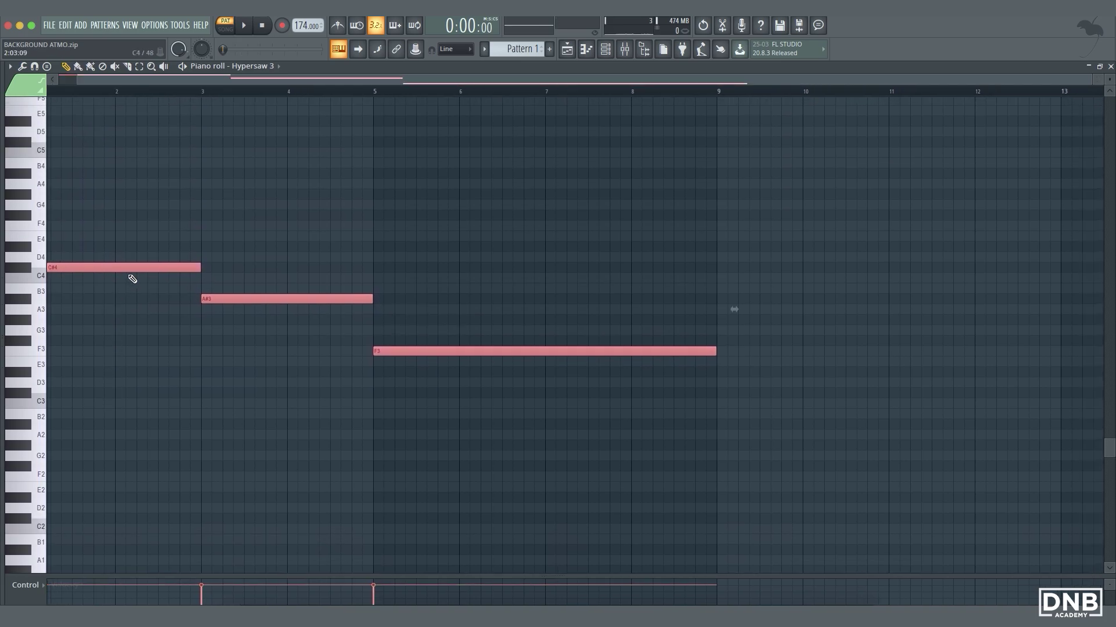
key("space")
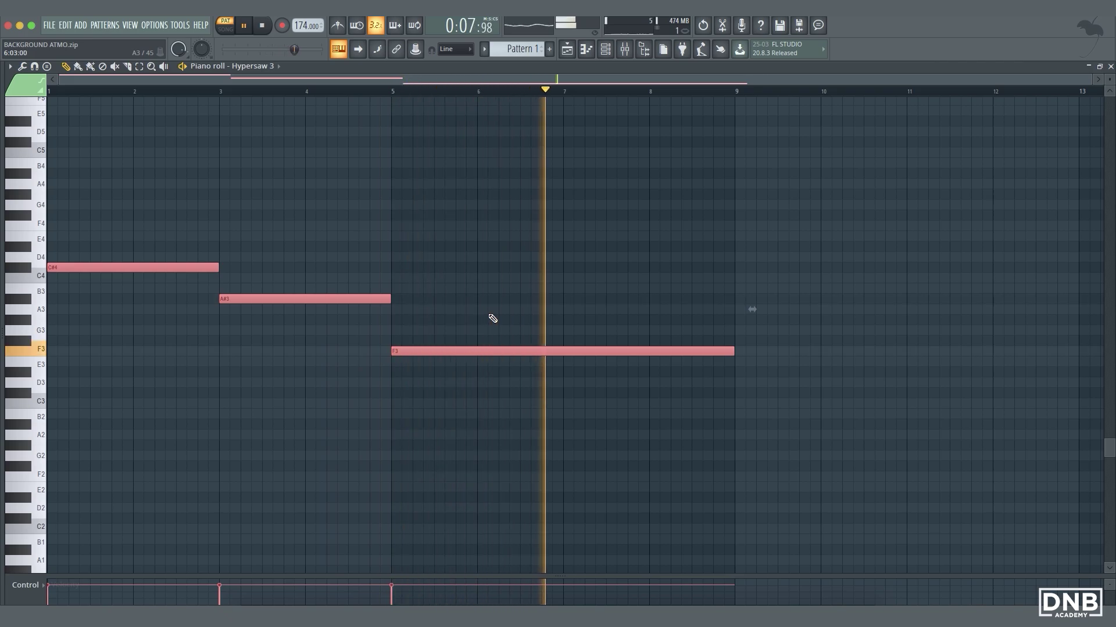
scroll(493, 318, "up", 5)
key("space")
scroll(325, 354, "down", 5)
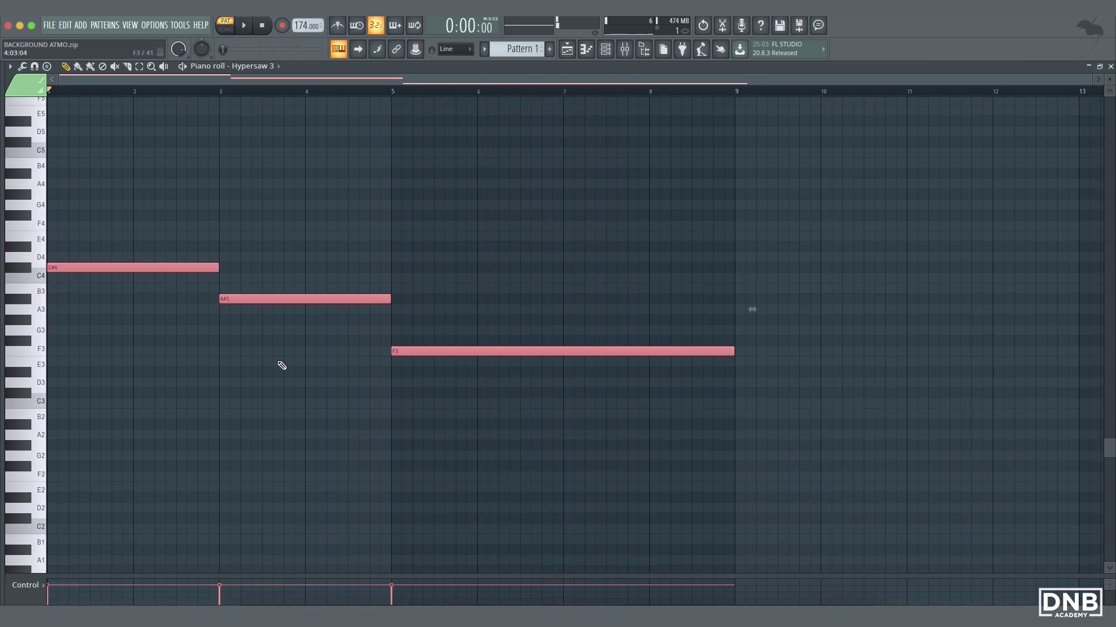
Transpose the selected notes up one octave to C#5, A#4 and F4, and play the pattern
scroll(52, 393, "up", 1)
scroll(53, 392, "up", 3)
left_click_drag(63, 398, 42, 281)
key("space")
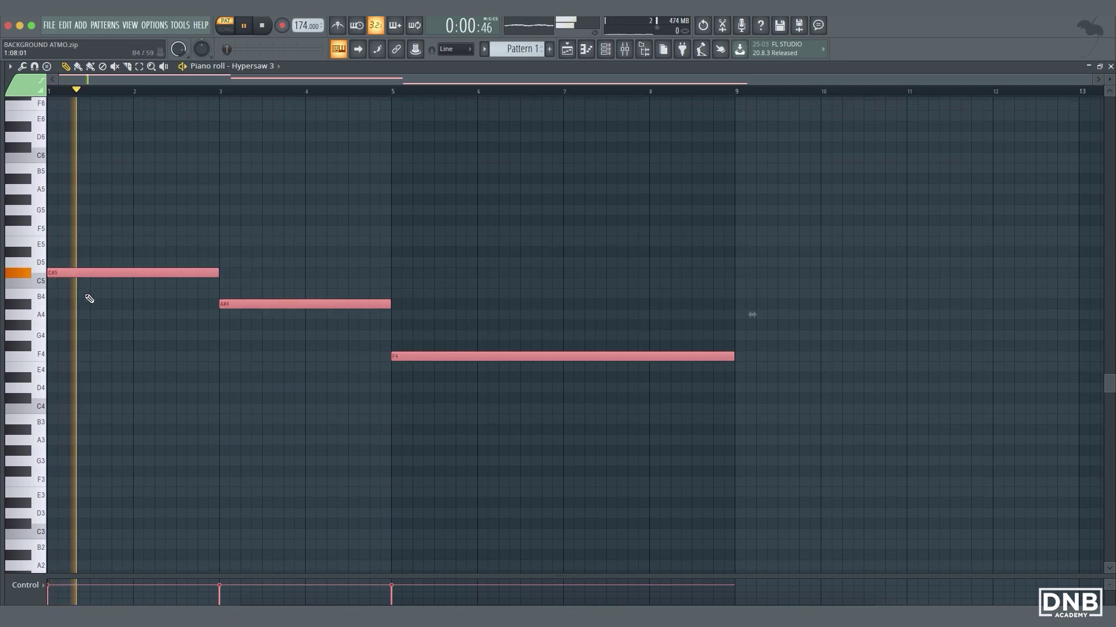
scroll(90, 299, "up", 5)
scroll(246, 299, "down", 4)
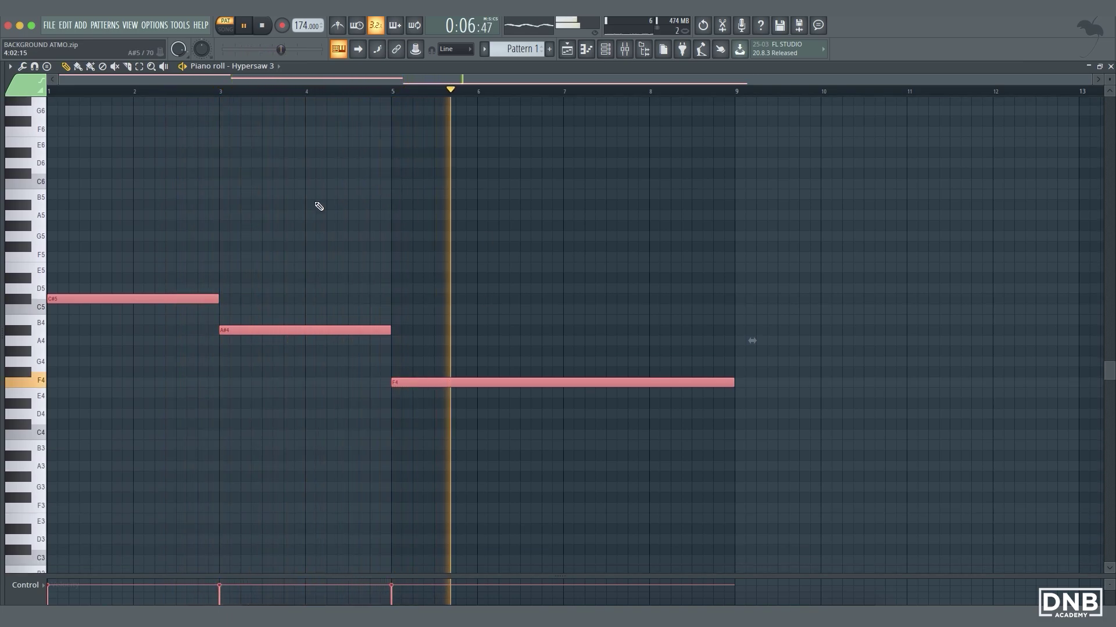
key("space")
scroll(247, 219, "up", 2)
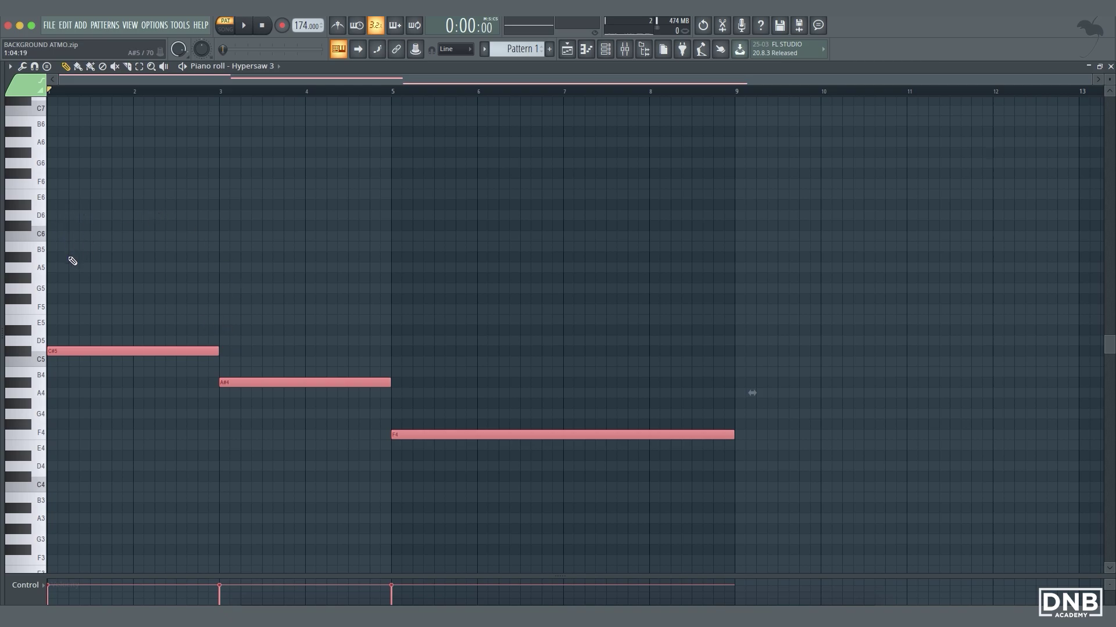
left_click(58, 183)
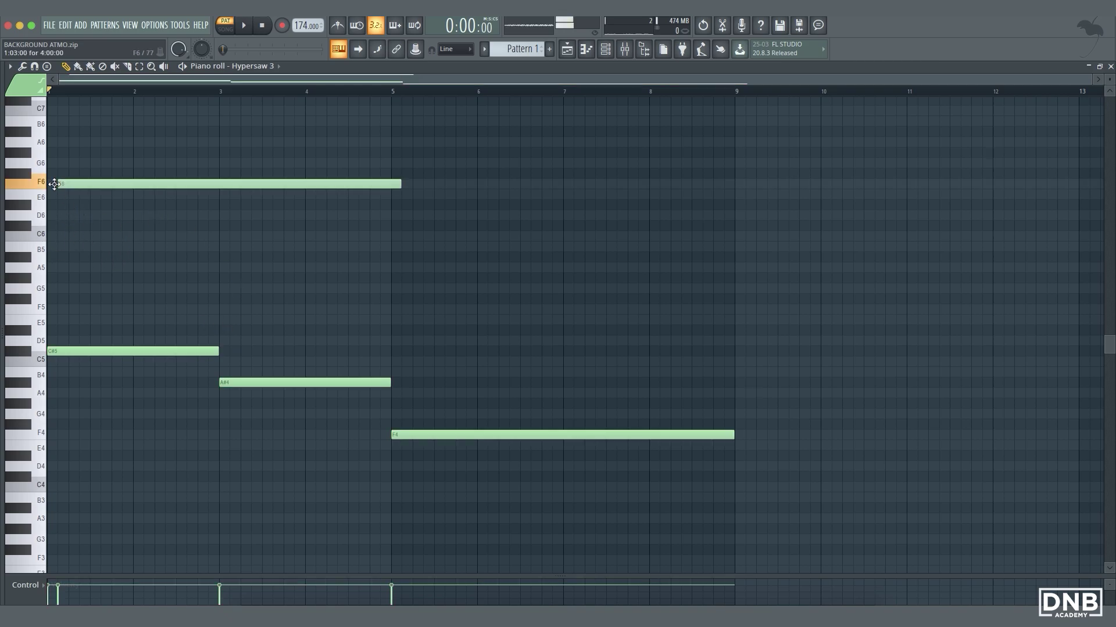
right_click(97, 183)
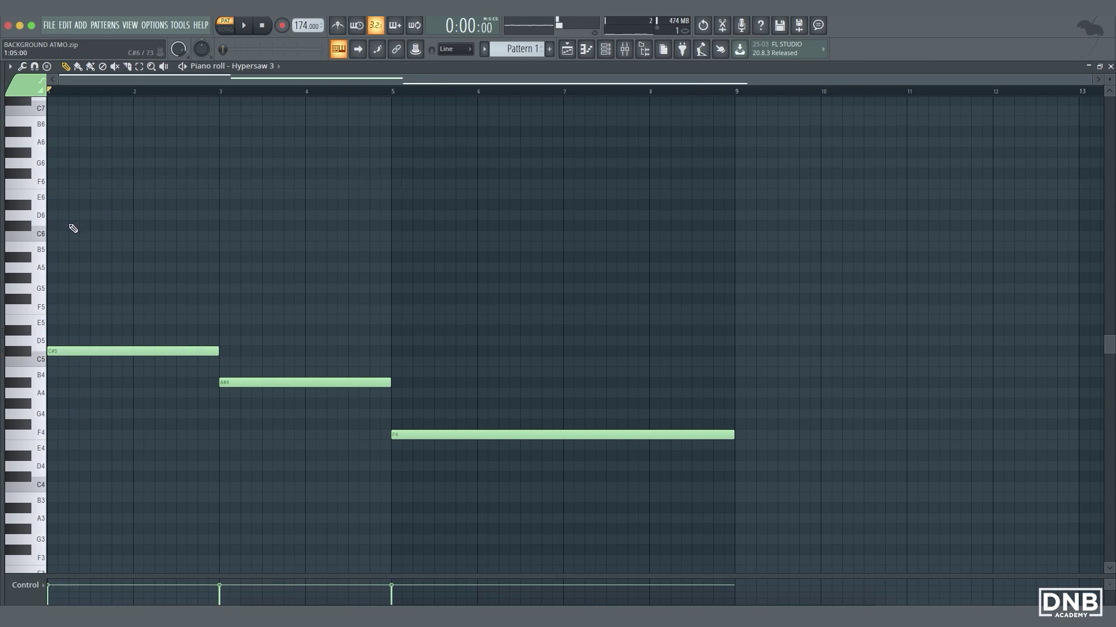
Add two-bar C#6 notes at bars 1, 3 and 5 above the melody while the pattern plays
left_click_drag(72, 227, 56, 225)
key("space")
left_click(238, 225)
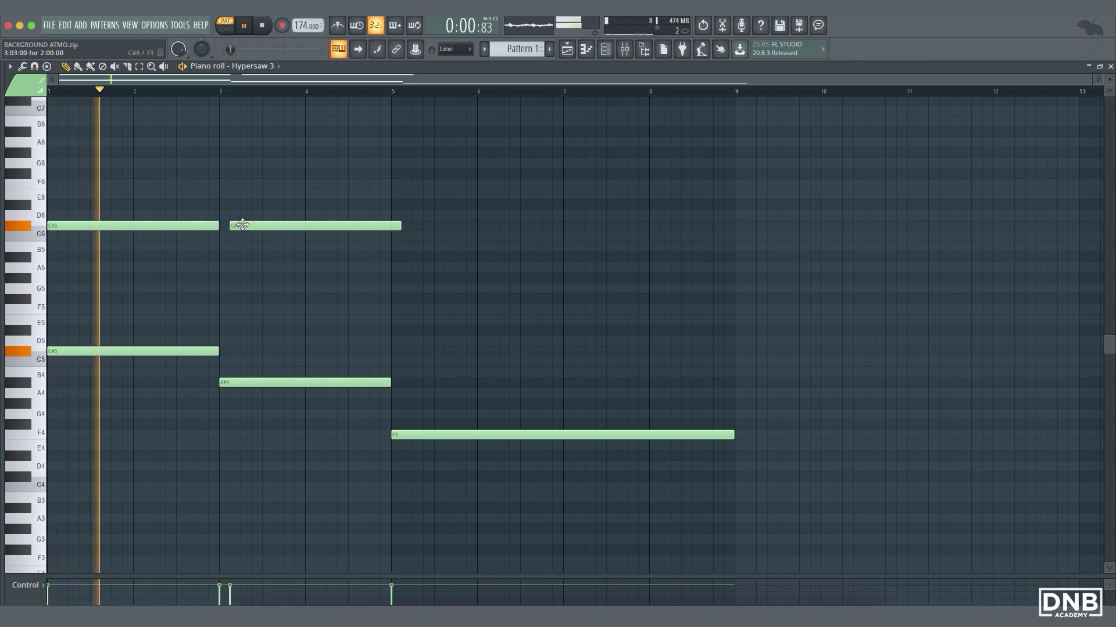
left_click_drag(243, 224, 230, 227)
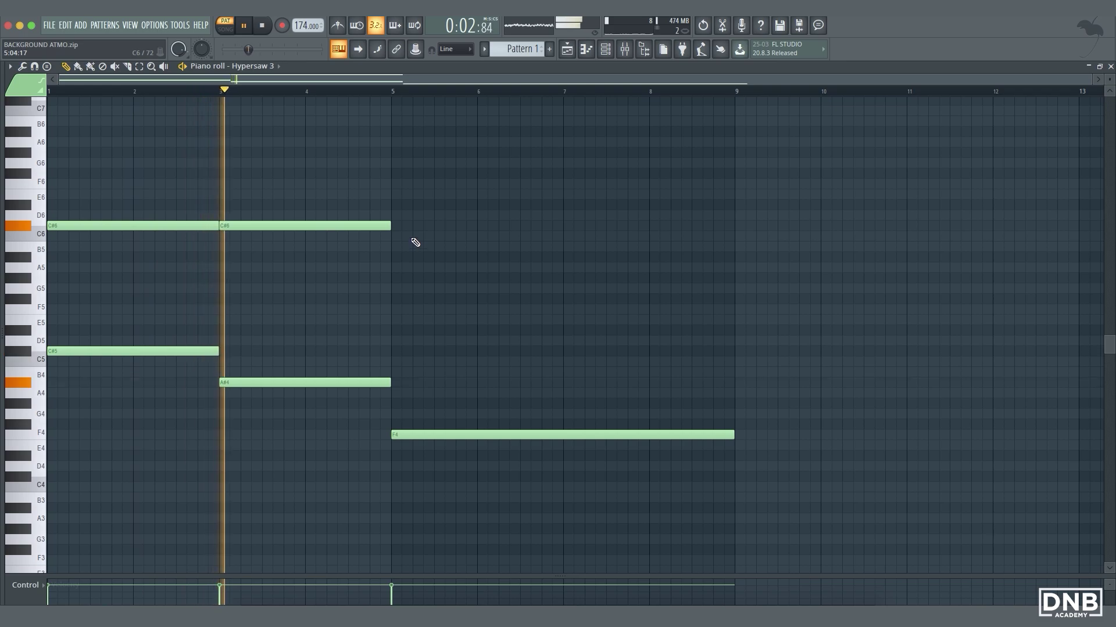
left_click(400, 227)
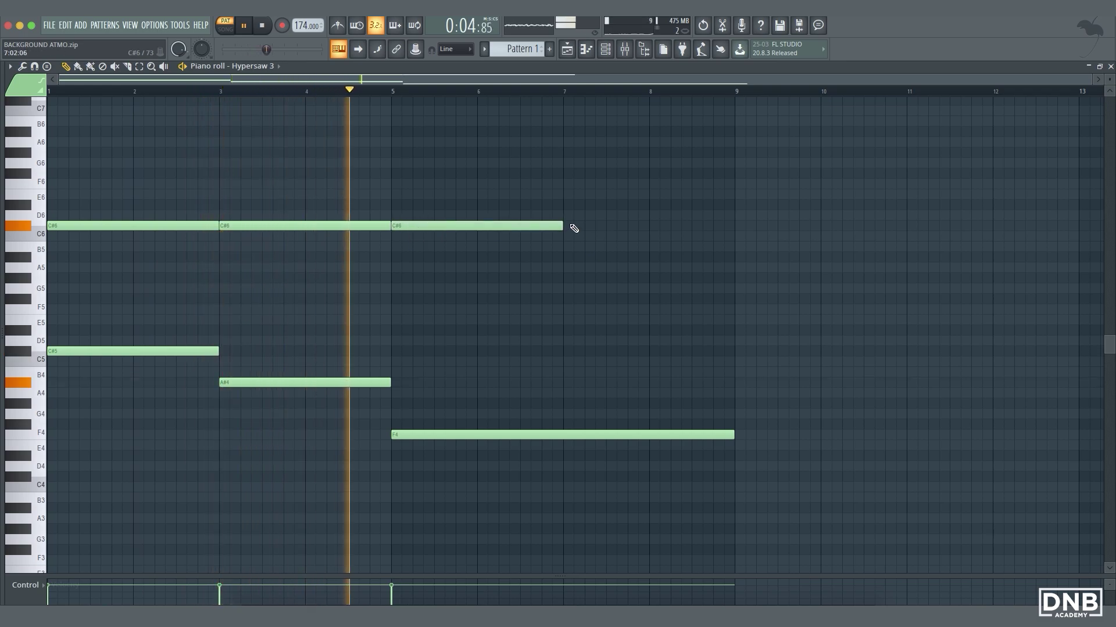
Extend the last C#6 note to four bars so it ends at bar 9, and stop playback
left_click(574, 229)
right_click(597, 225)
left_click_drag(562, 226, 731, 236)
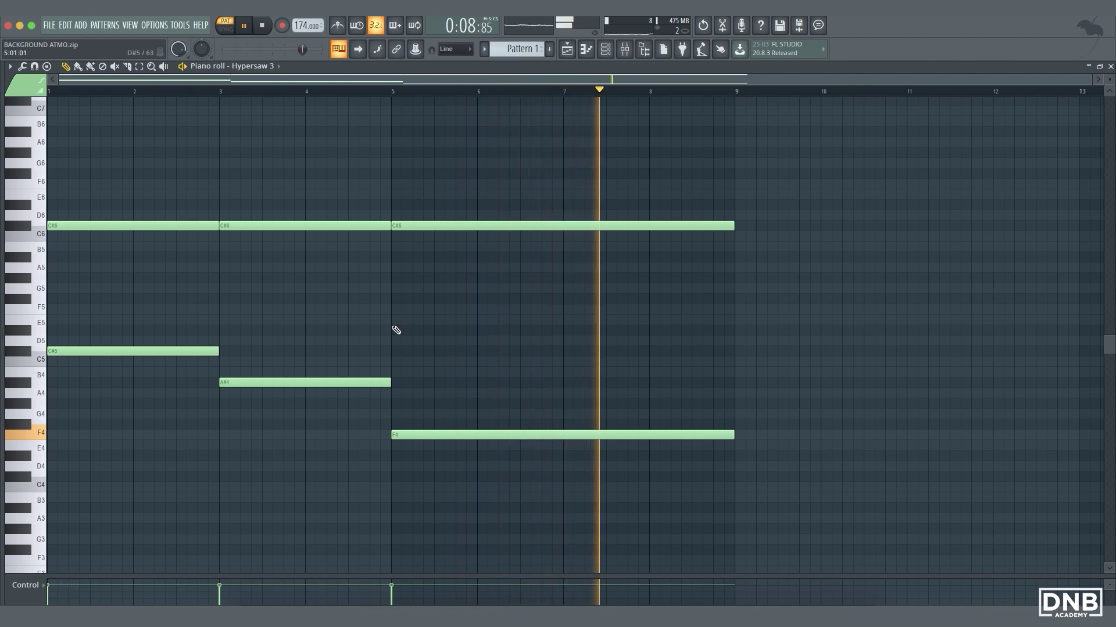
key("space")
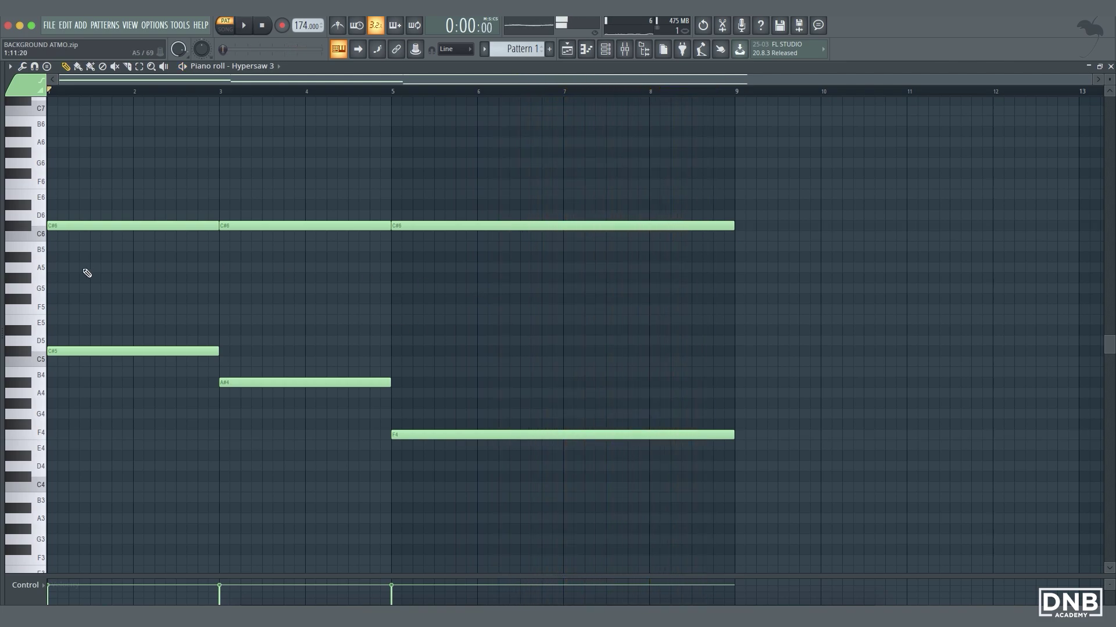
Duplicate the three lower notes up to G#5, F5 and C5 as a middle layer, and play the pattern
scroll(93, 258, "up", 3)
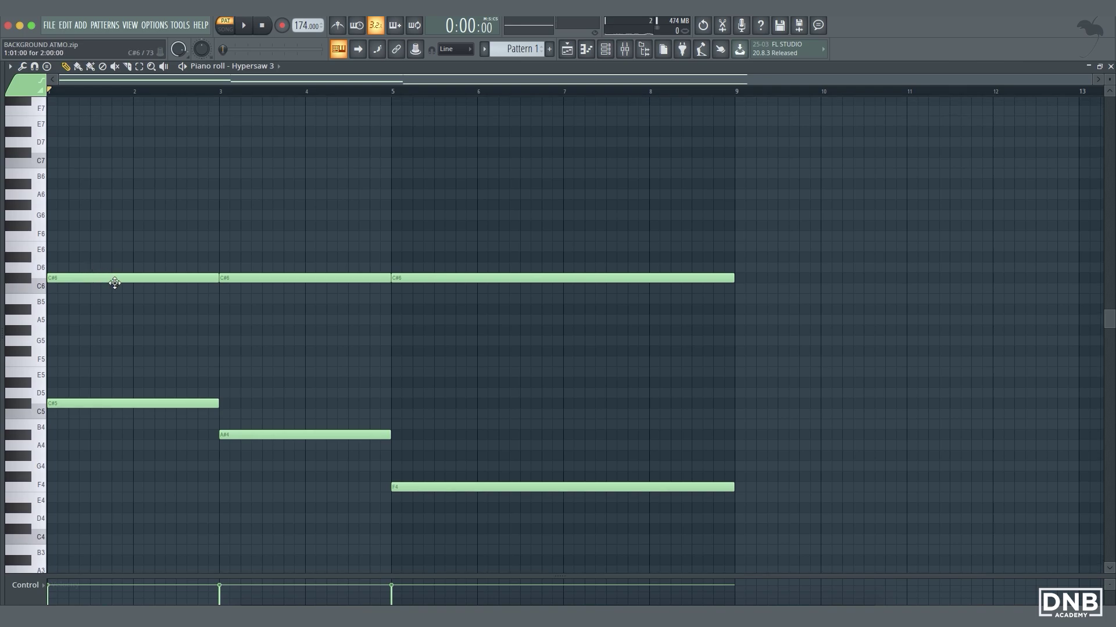
scroll(116, 290, "down", 3)
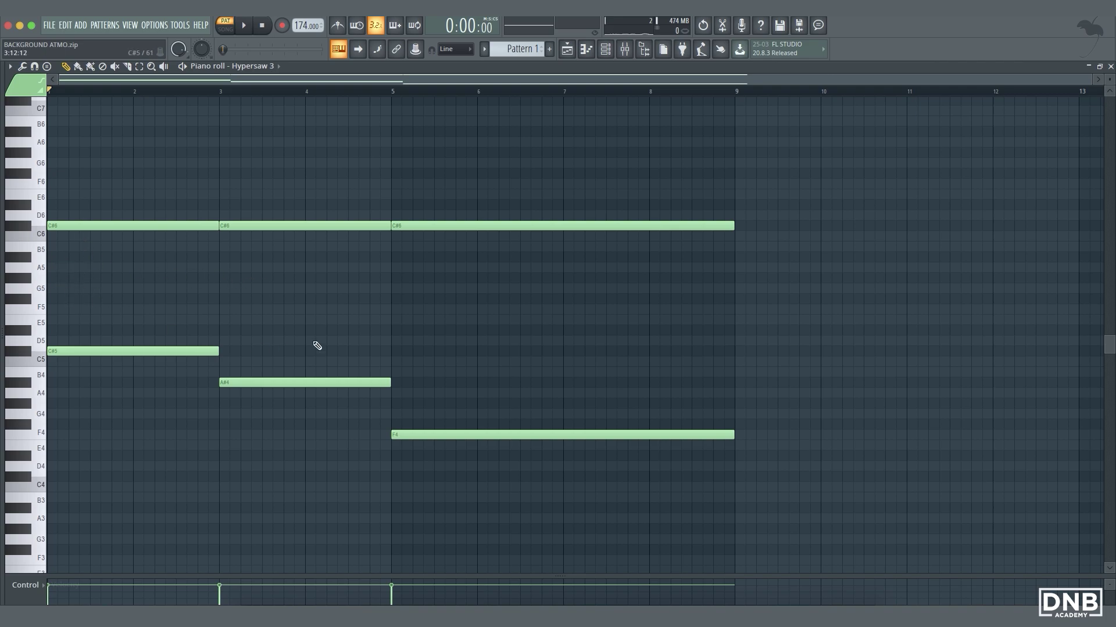
left_click_drag(648, 480, 36, 333)
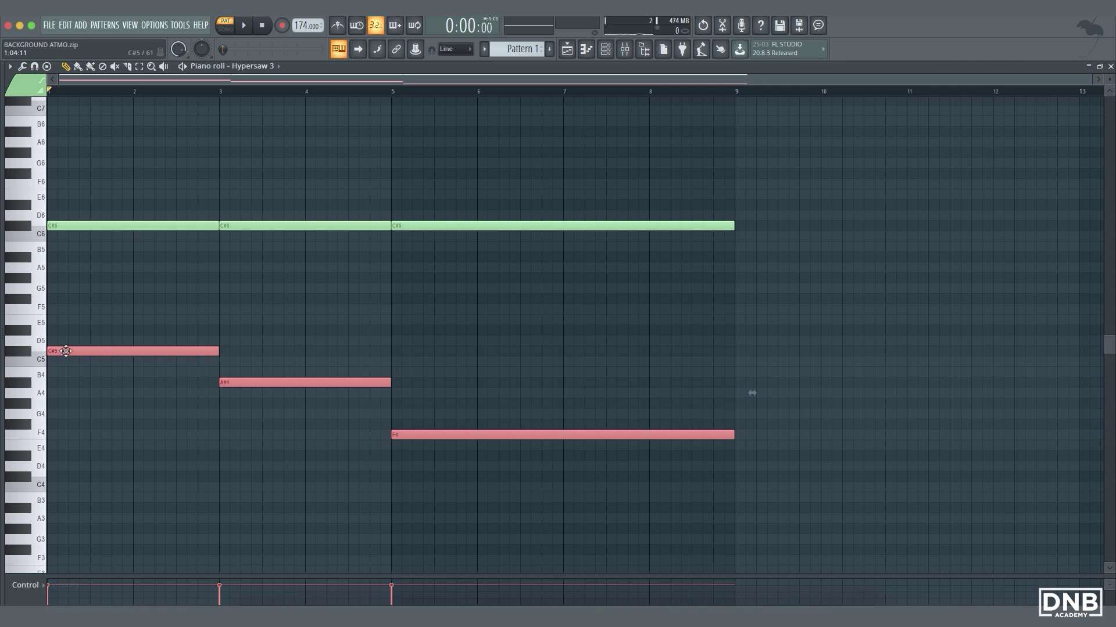
left_click_drag(65, 346, 73, 274)
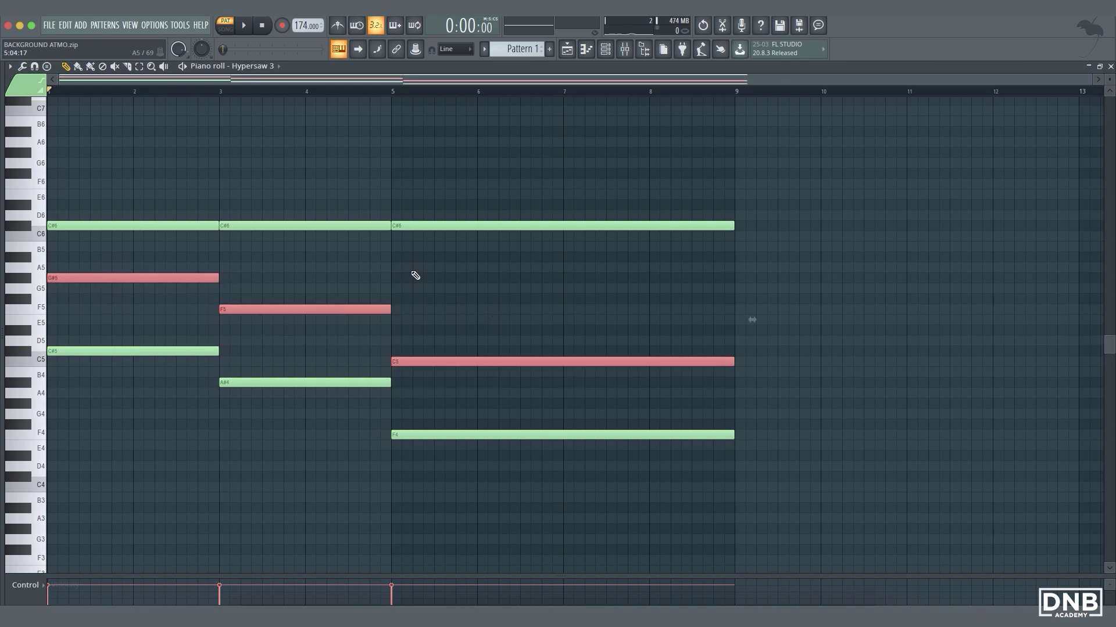
left_click(815, 265)
right_click(813, 264)
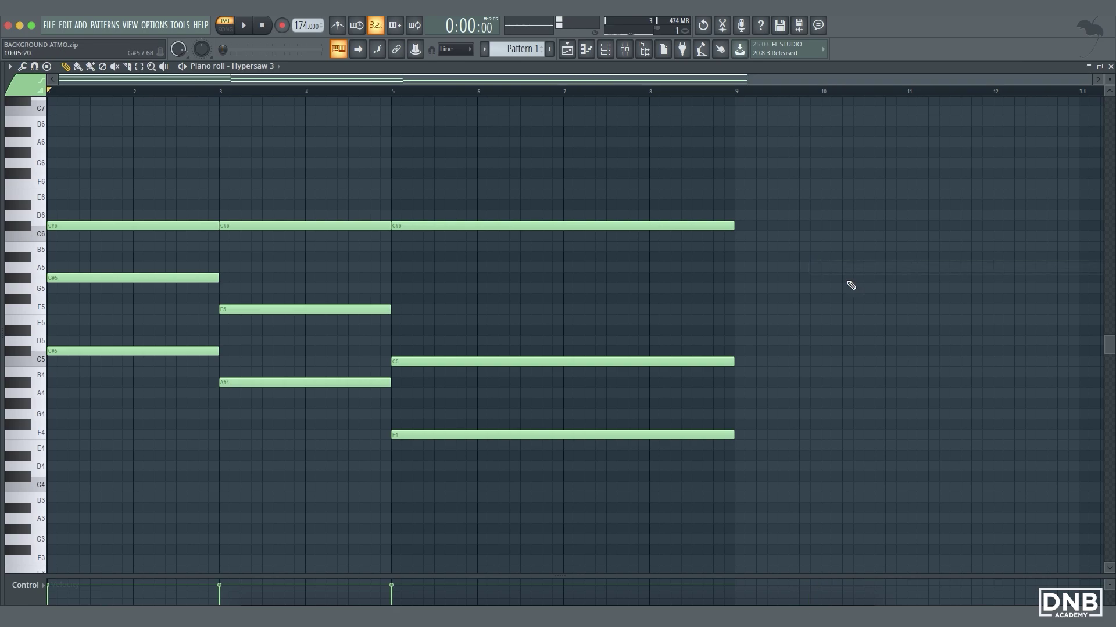
key("space")
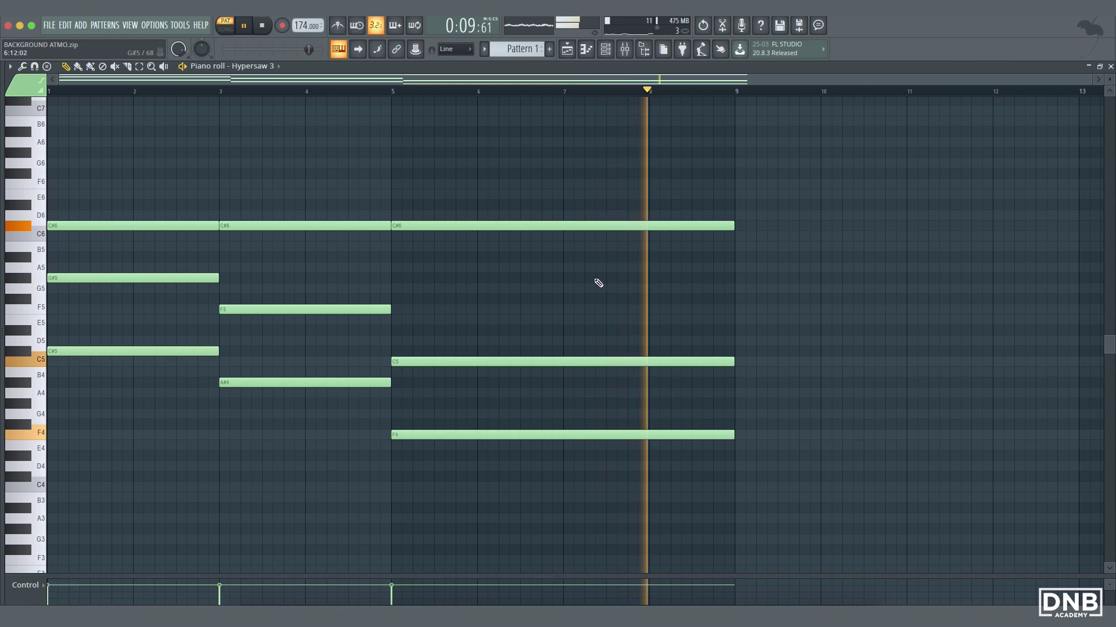
key("space")
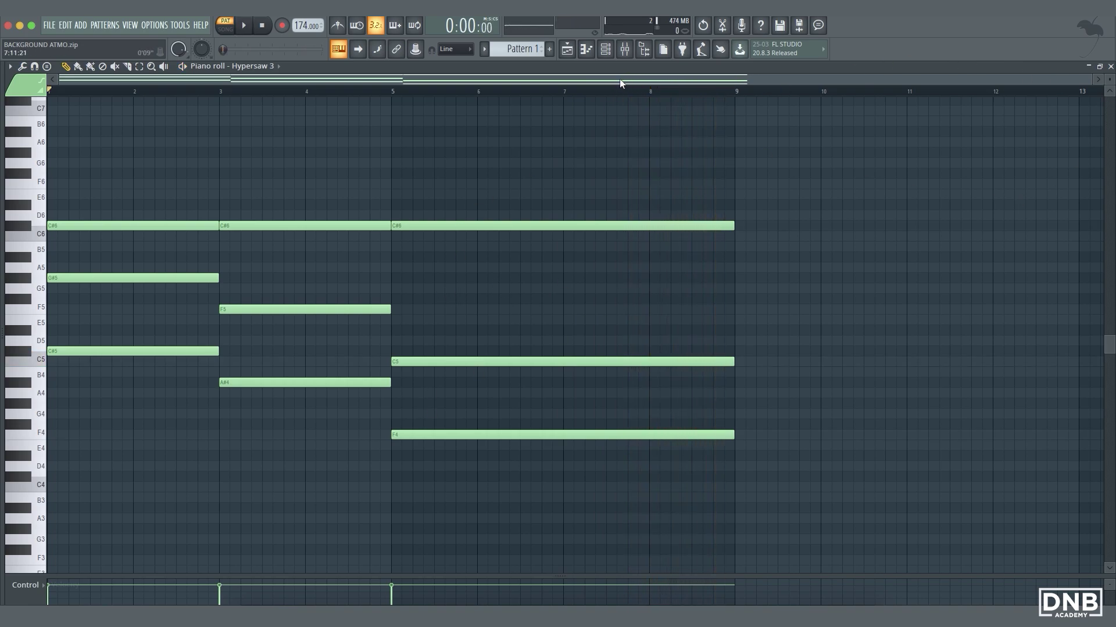
Select every note, transpose them all up one octave so the top line sits on C#7, and play the pattern
left_click_drag(744, 512, 90, 249)
scroll(89, 249, "up", 4)
scroll(86, 284, "up", 1)
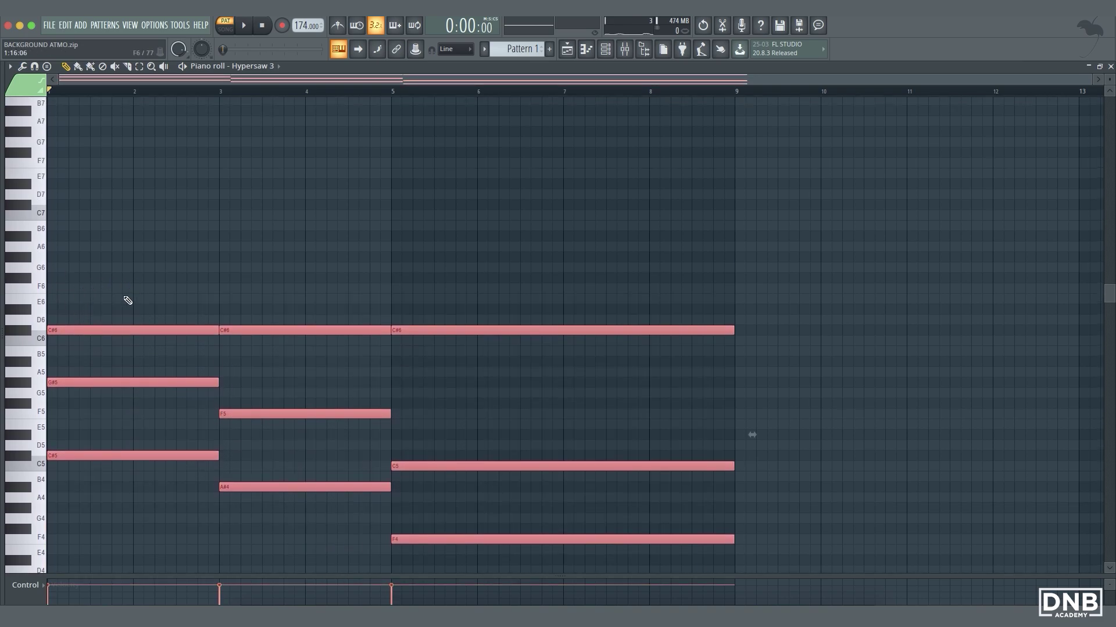
left_click_drag(79, 331, 76, 206)
key("space")
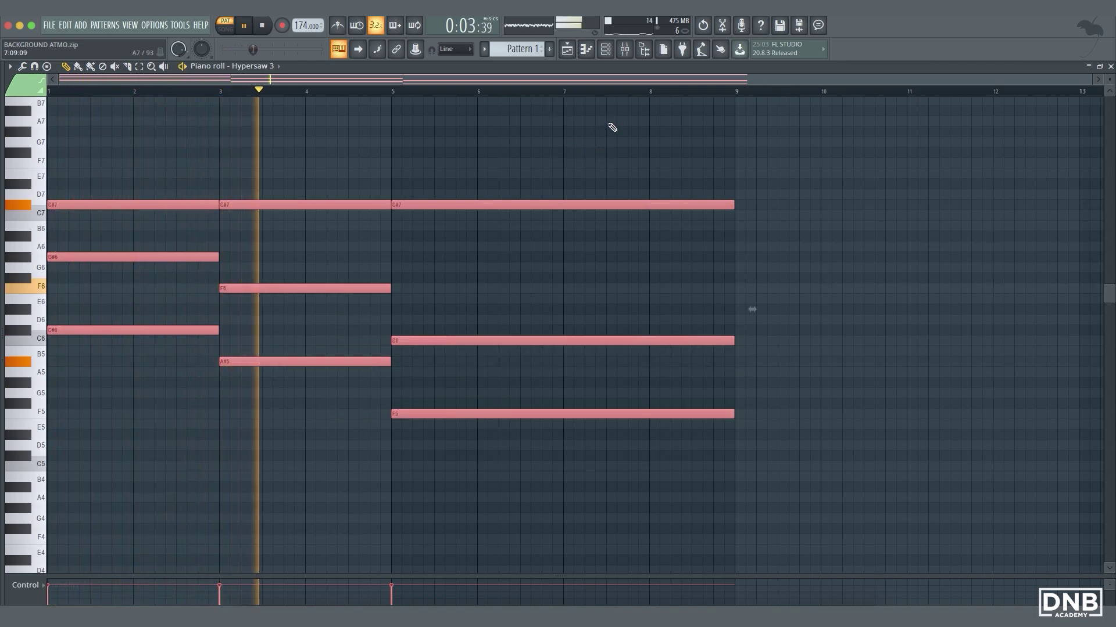
key("space")
Bring up the mixer and channel rack, return to the piano roll, and listen to the transposed pattern
left_click(624, 50)
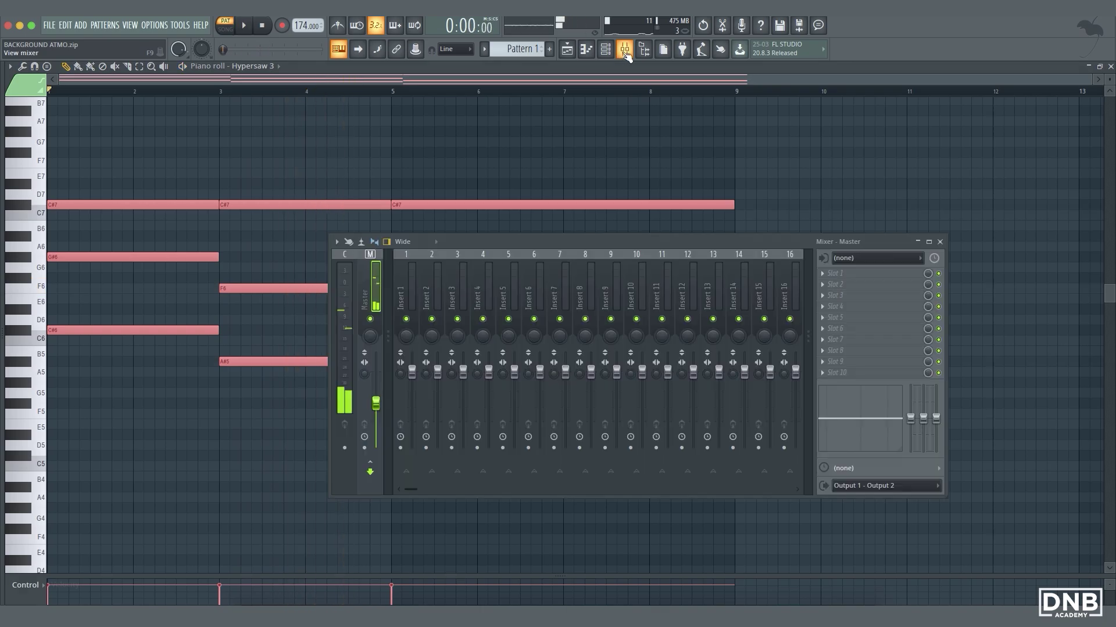
left_click(605, 48)
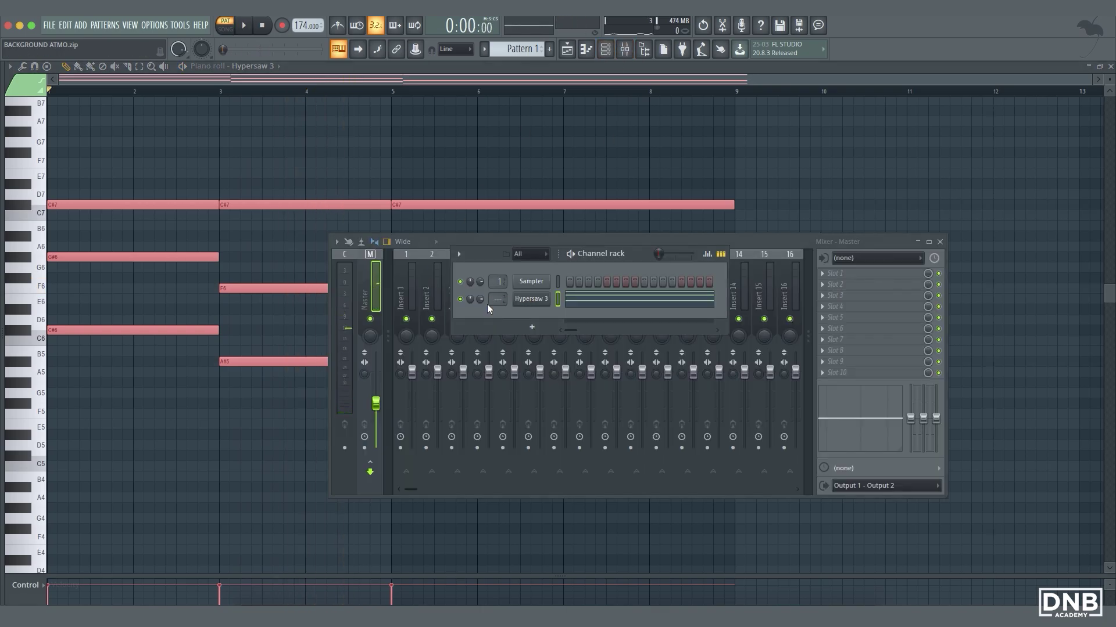
left_click(517, 79)
key("space")
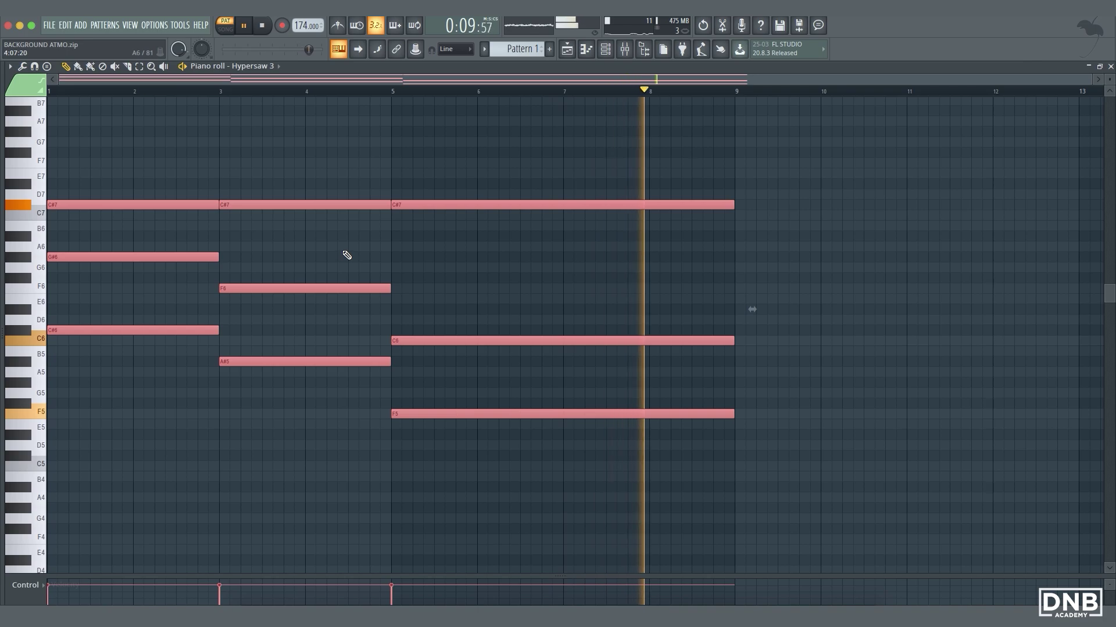
key("space")
Add a two-bar G#7 at bar 1 and a two-bar F7 at bar 3 above the chords, and play the pattern
scroll(165, 178, "up", 1)
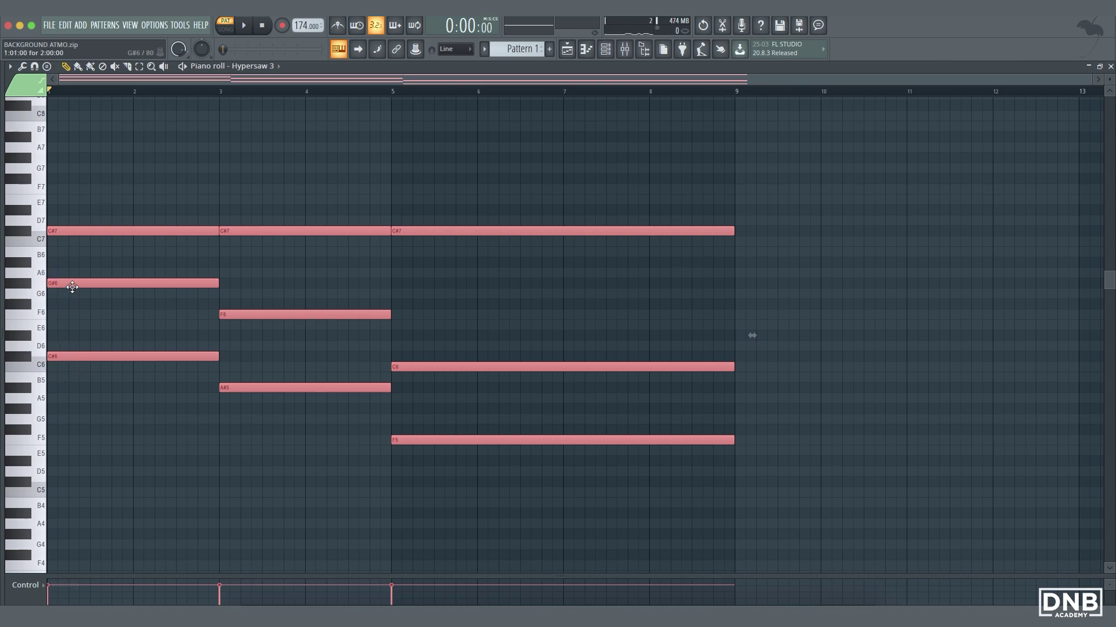
left_click(77, 157)
key("space")
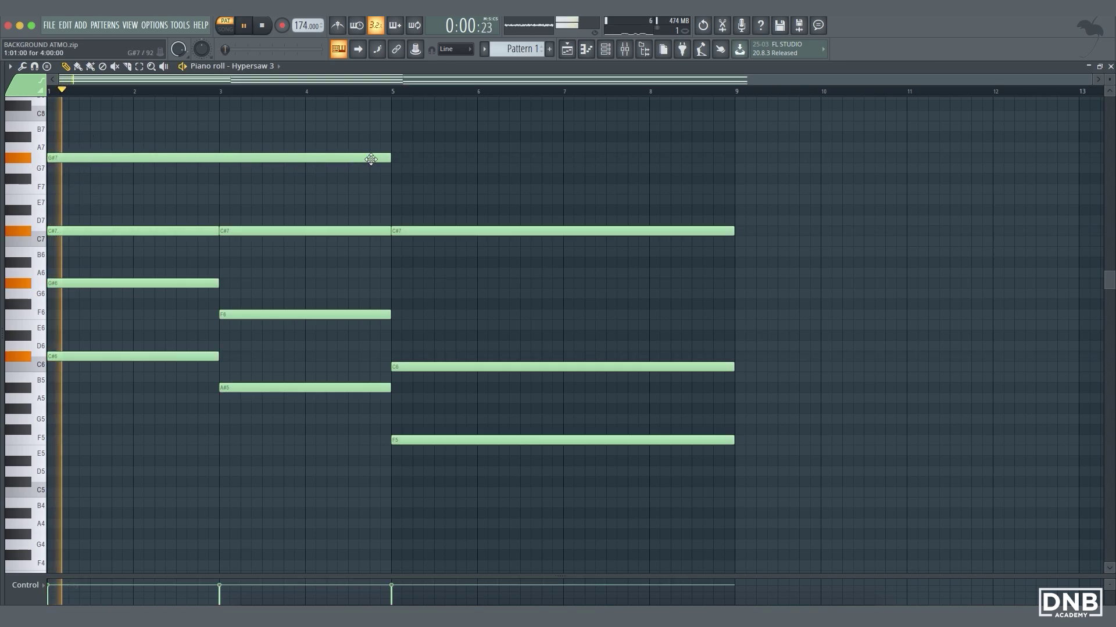
left_click_drag(390, 157, 214, 171)
key("space")
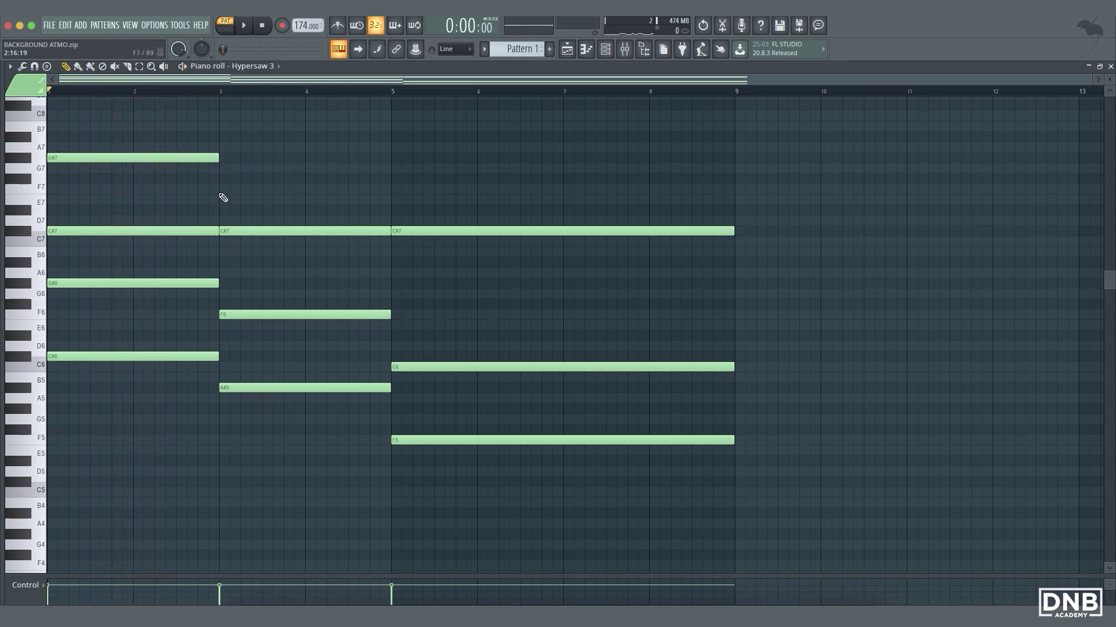
left_click(222, 191)
key("space")
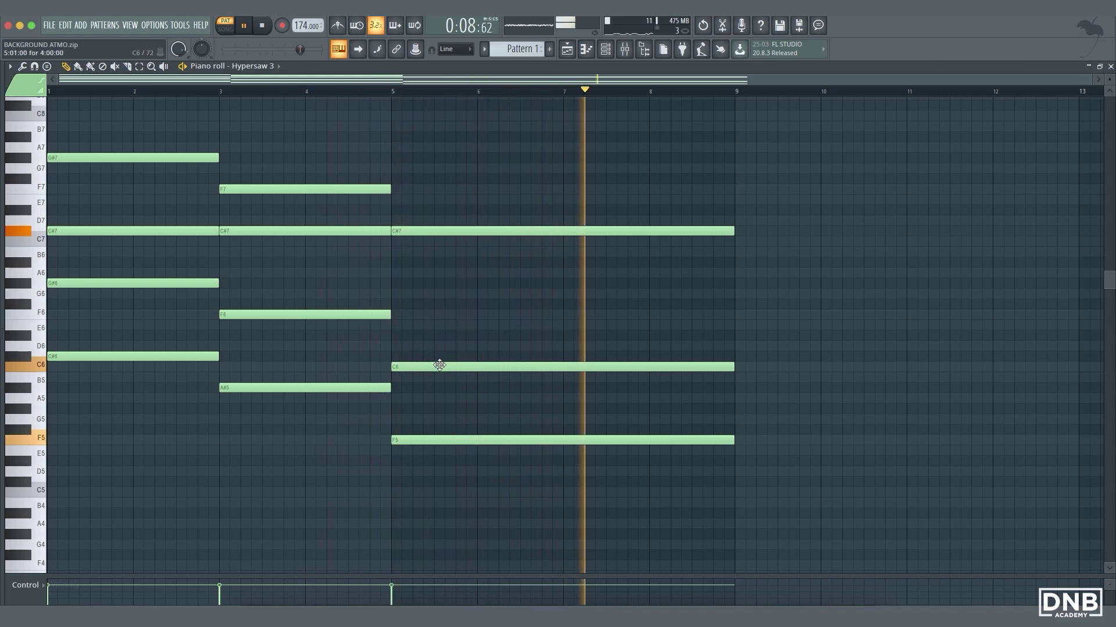
key("space")
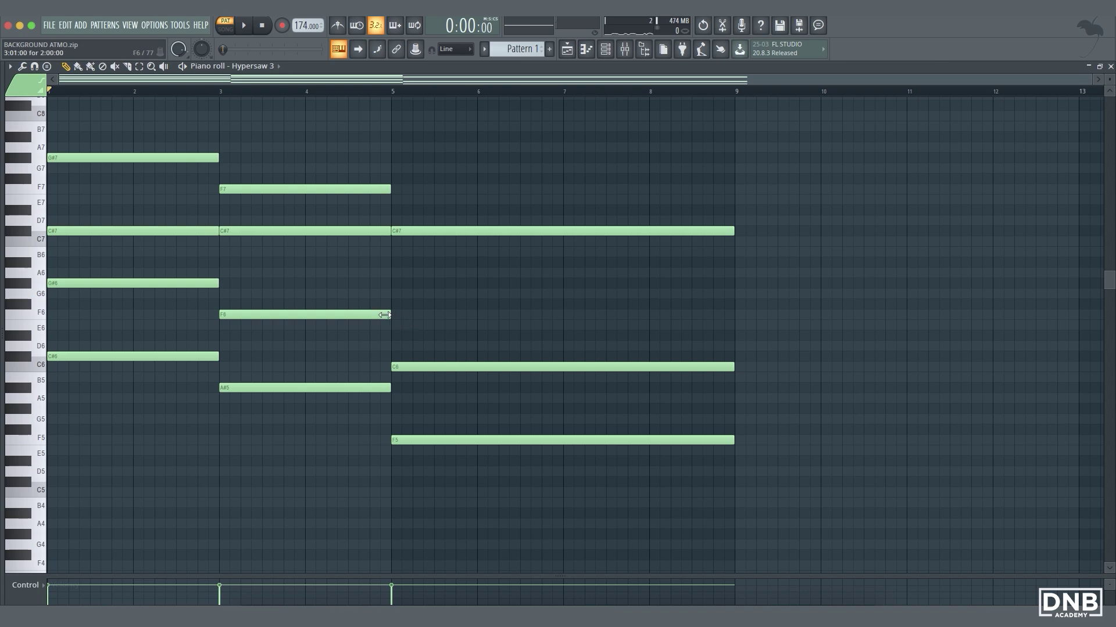
Add a four-bar F6 note at bar 5 and play the full pattern
left_click_drag(402, 317, 428, 314)
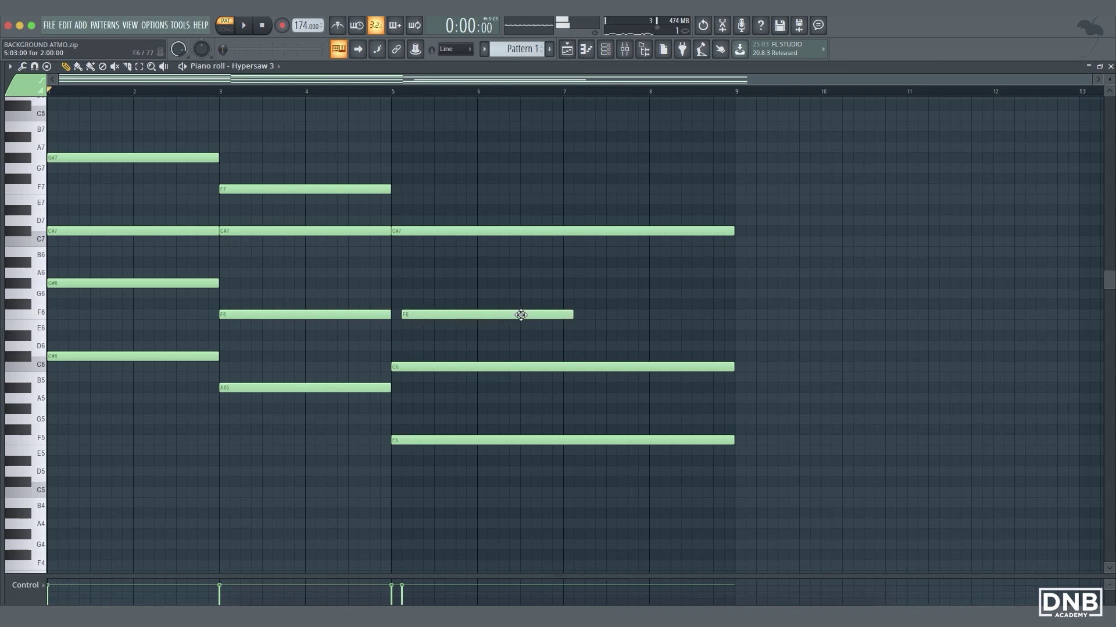
left_click_drag(568, 314, 726, 318)
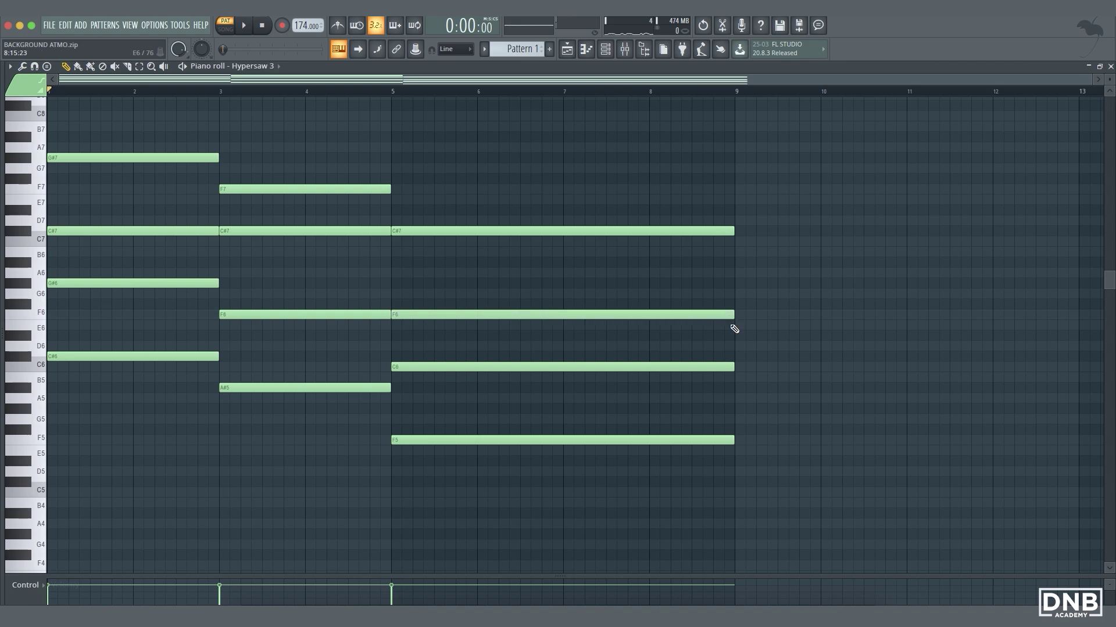
key("space")
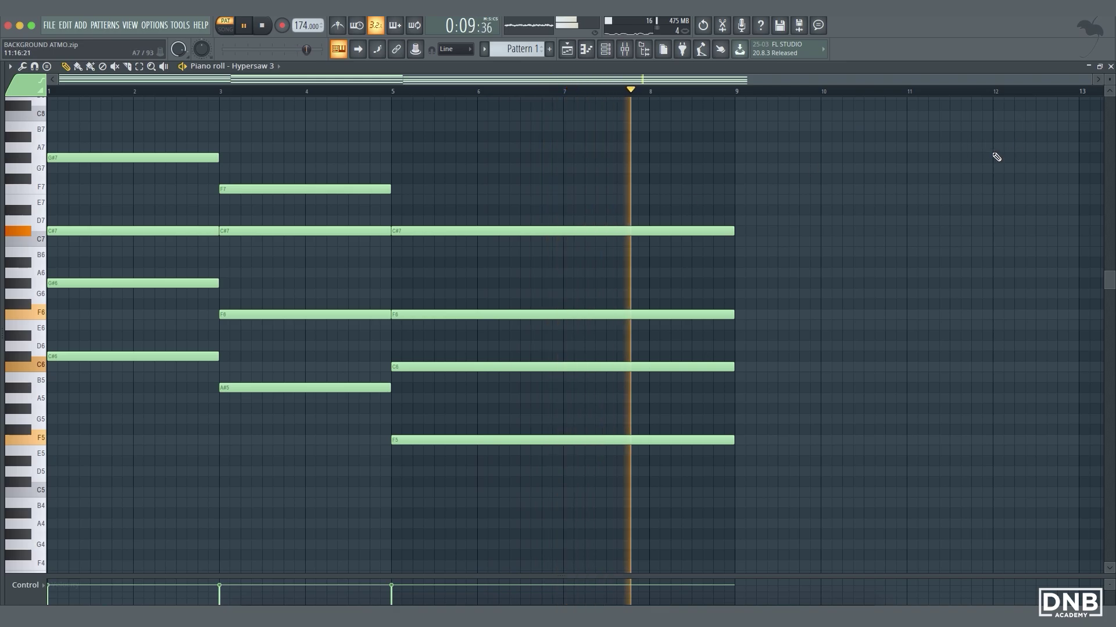
key("space")
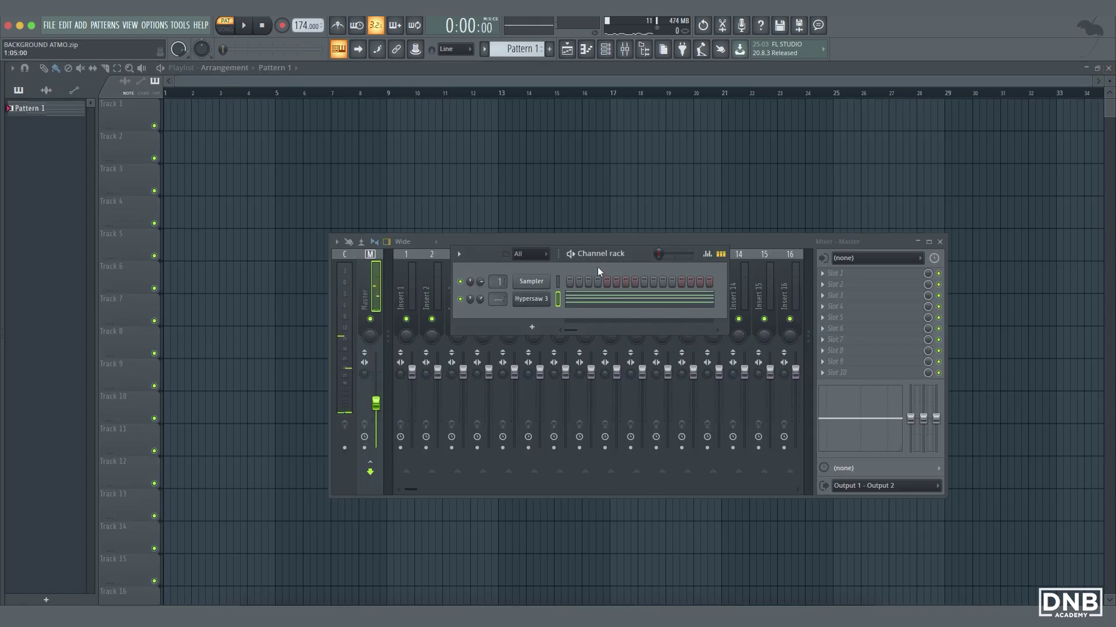
Place the channel rack above the mixer, add another Sytrus channel and load its Violin ensemble preset
left_click_drag(636, 261, 613, 150)
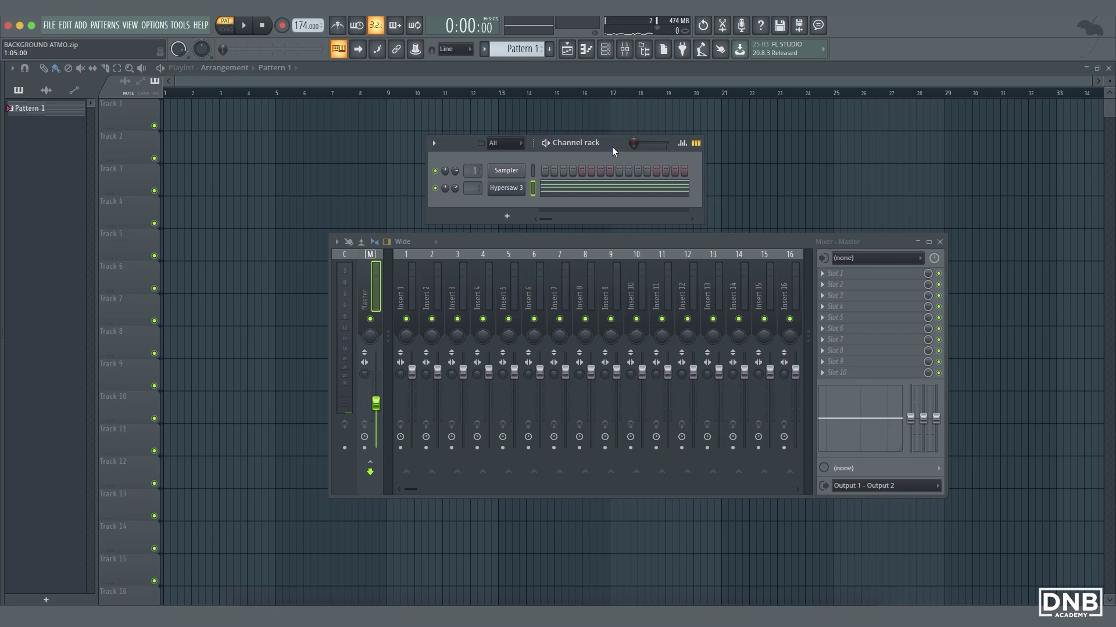
left_click(80, 25)
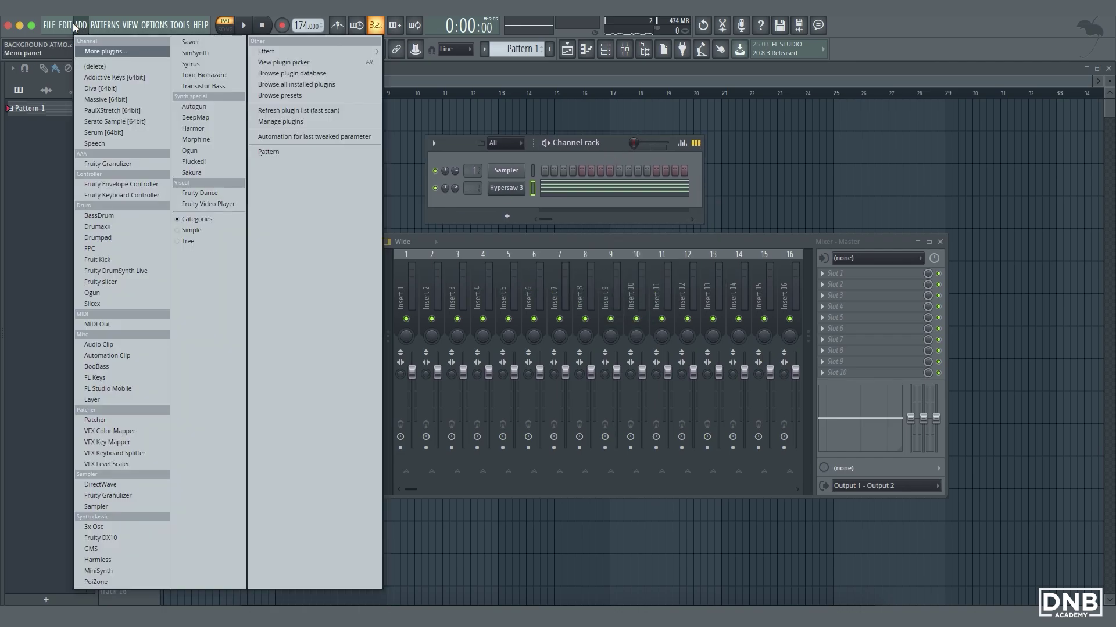
left_click(79, 25)
left_click(80, 24)
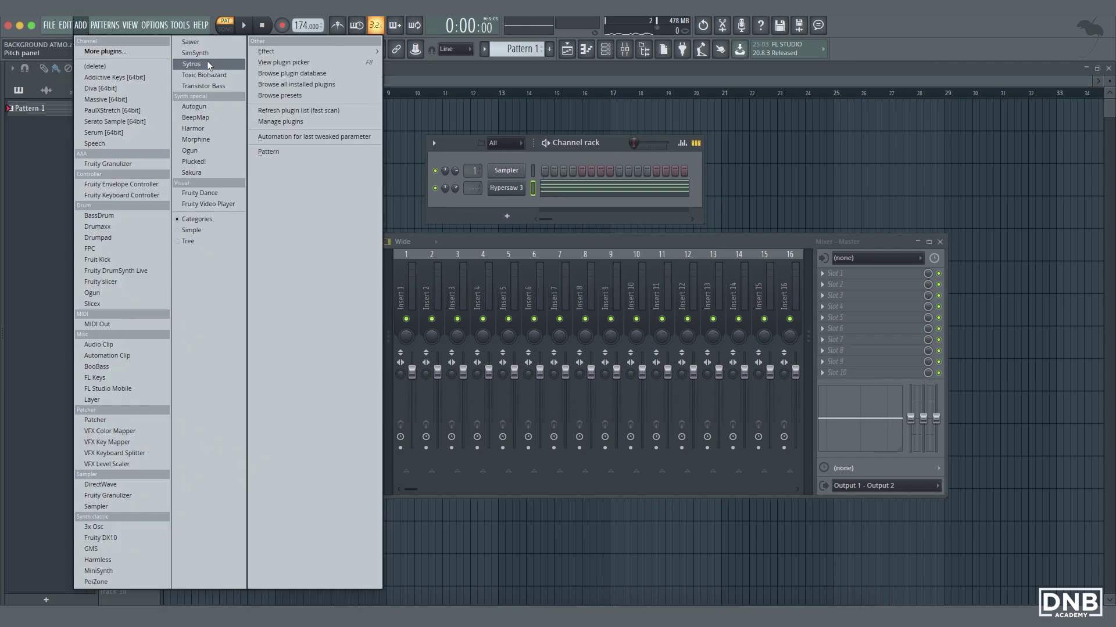
left_click(192, 64)
left_click_drag(418, 146, 522, 254)
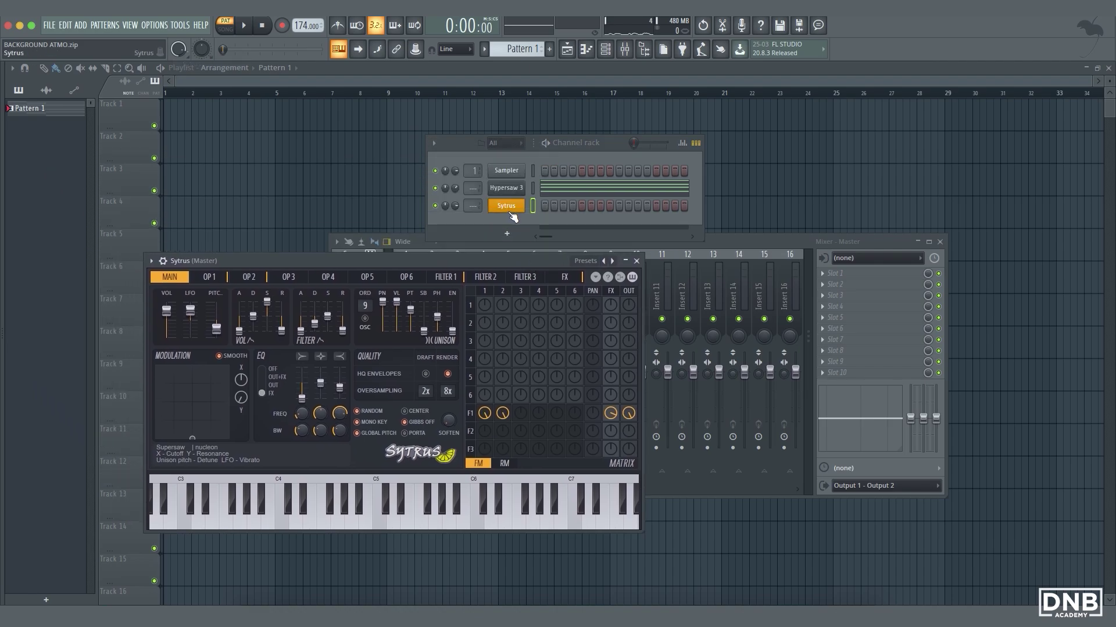
right_click(613, 262)
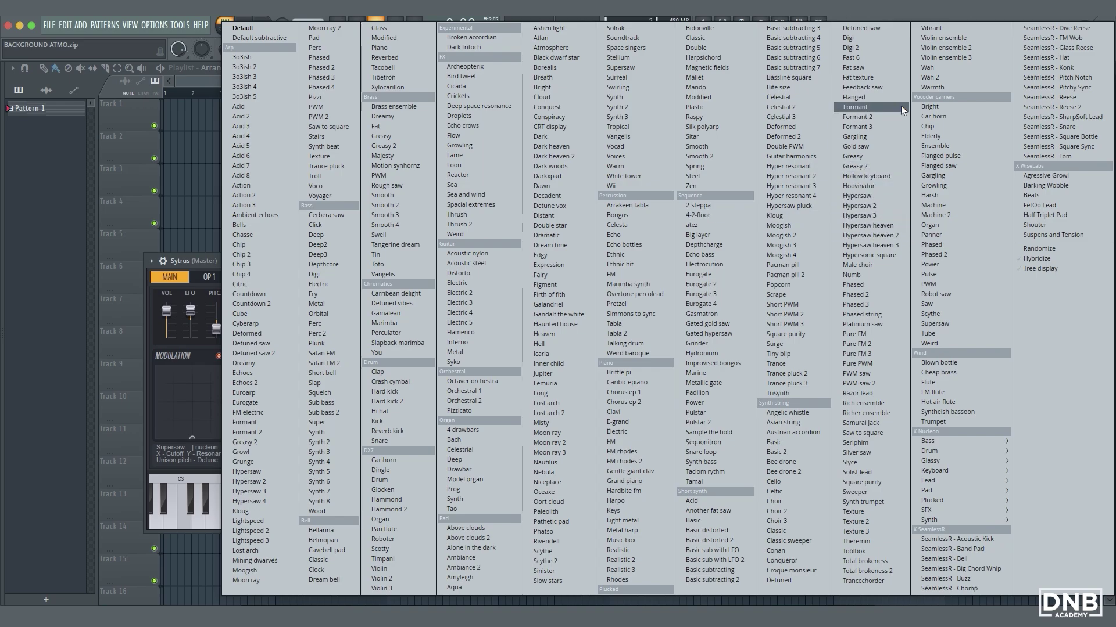
left_click(953, 37)
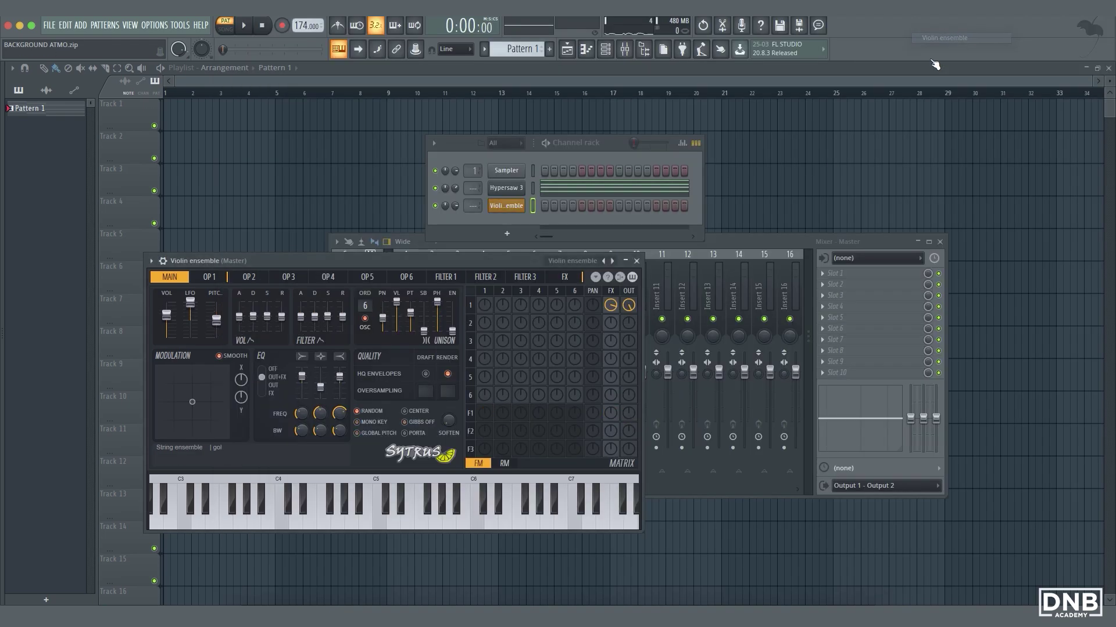
Copy the Hypersaw 3 channel's notes and paste them into the Violin ensemble channel
right_click(494, 185)
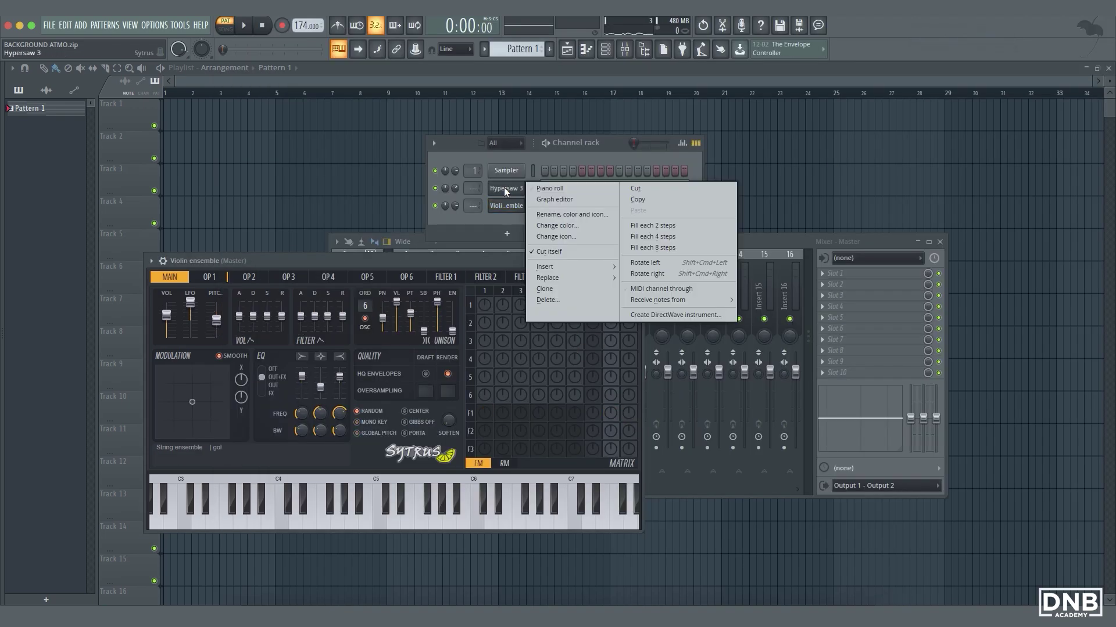
left_click(660, 200)
right_click(515, 208)
left_click(639, 210)
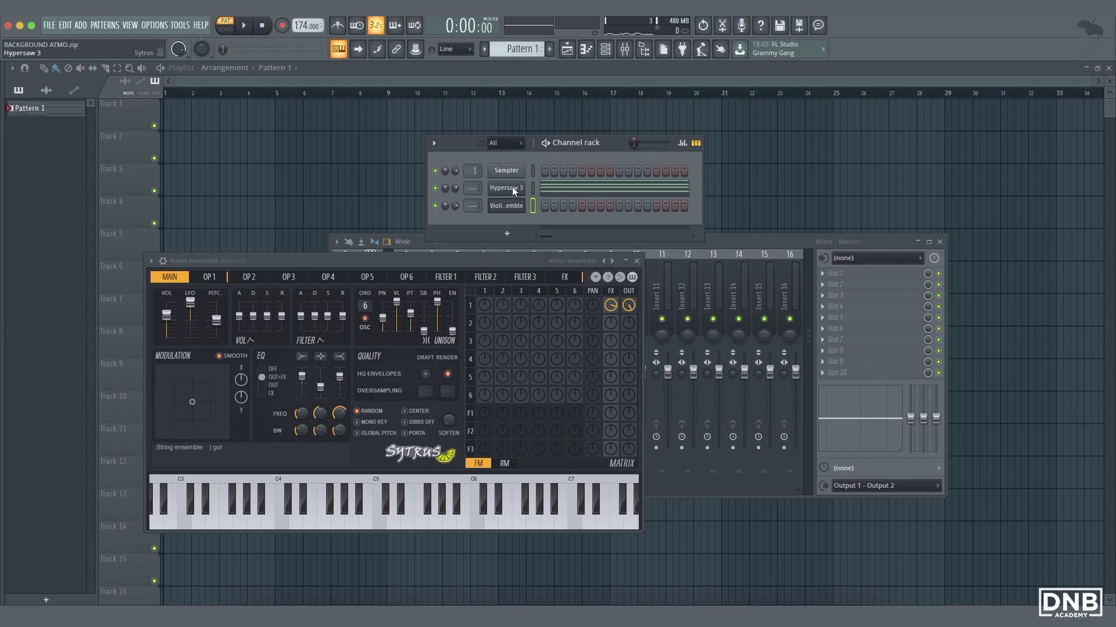
right_click(512, 190)
left_click(639, 210)
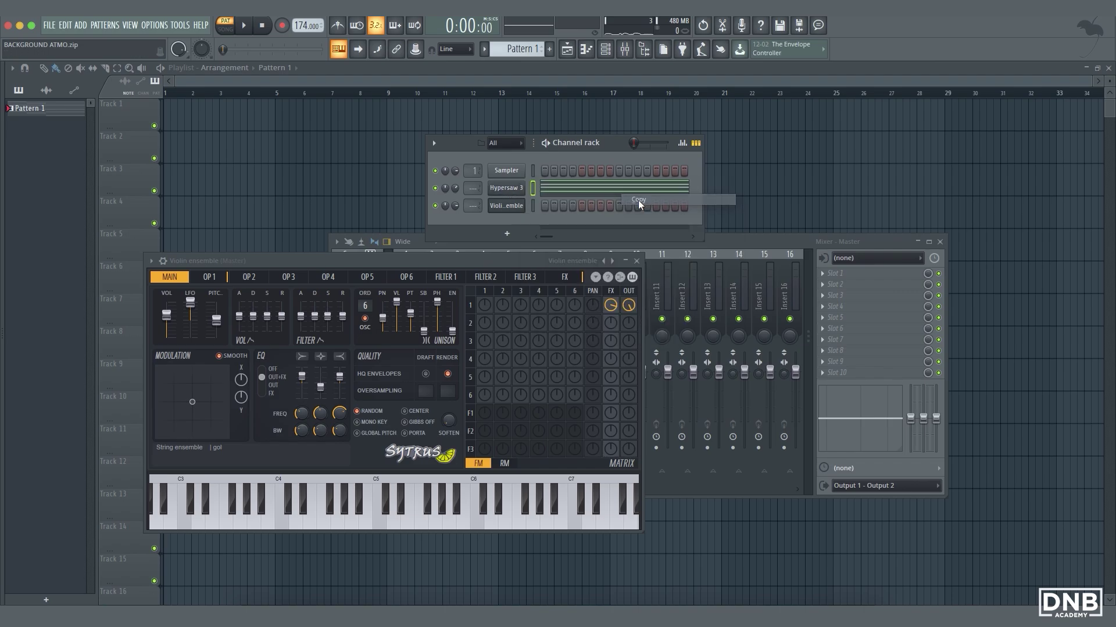
right_click(503, 204)
left_click(638, 228)
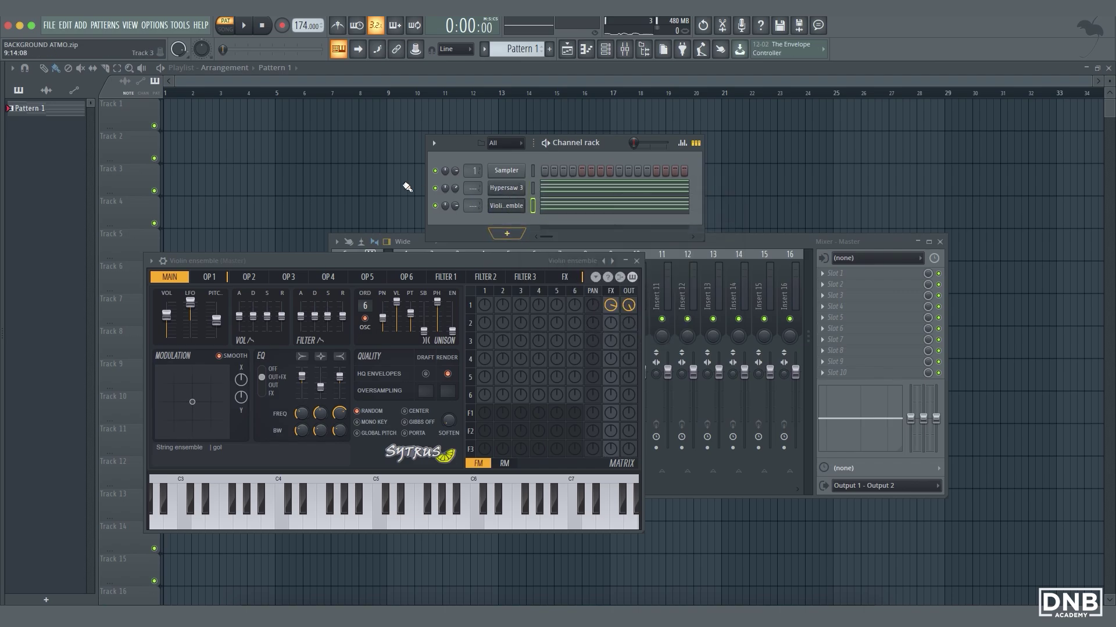
Mute the Hypersaw 3 channel and play the pattern to hear the Violin ensemble alone
left_click(435, 188)
key("space")
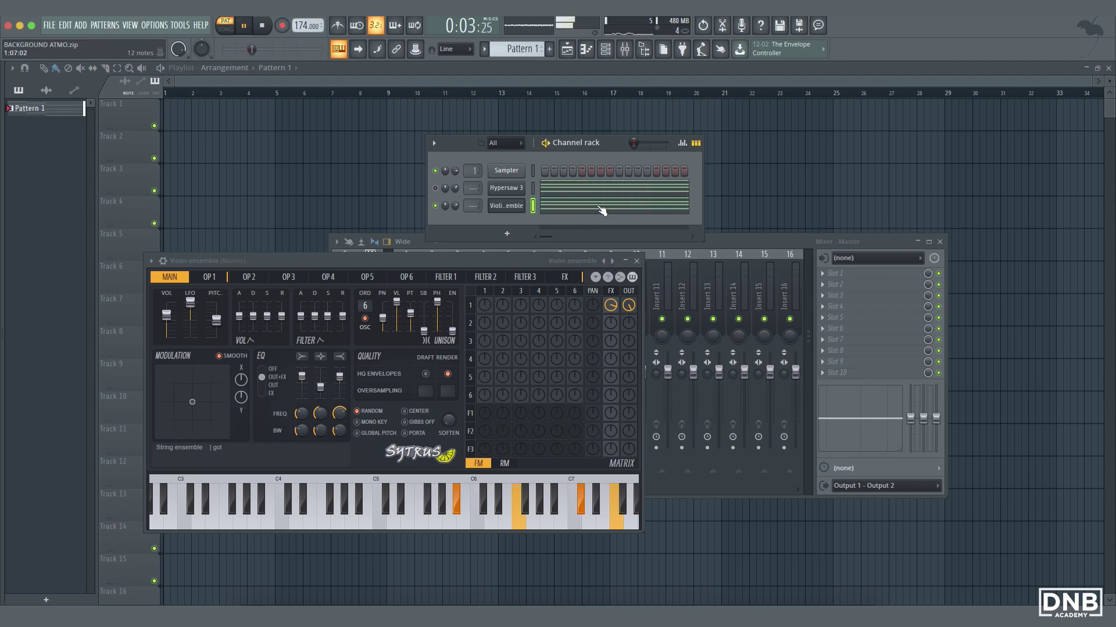
key("space")
Move all the Violin ensemble notes down one octave and play the pattern
left_click(602, 211)
left_click_drag(701, 498, 50, 110)
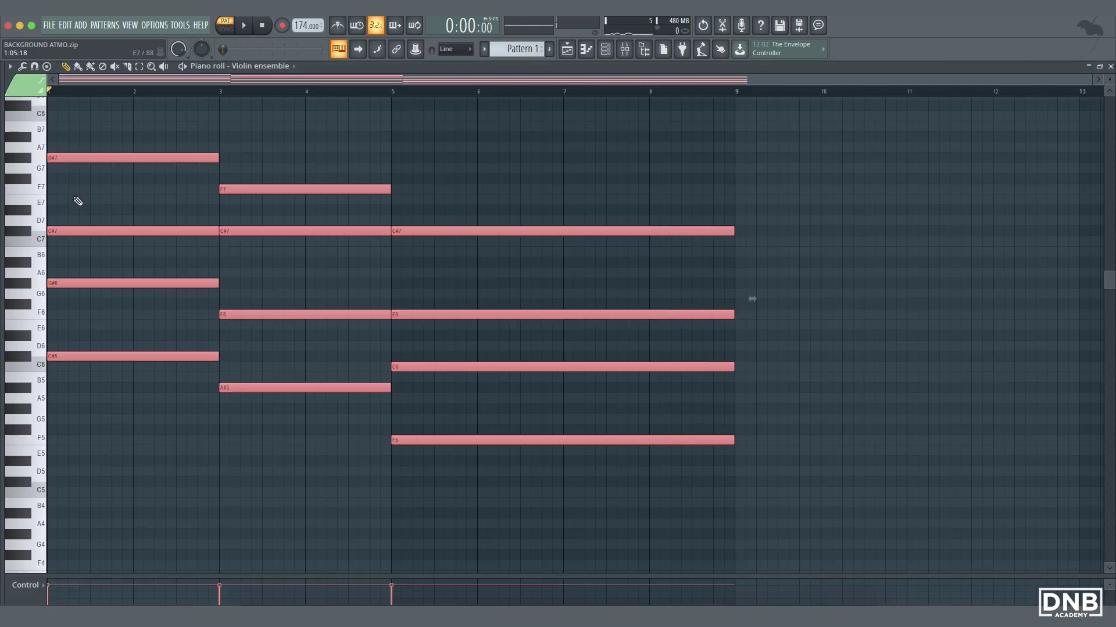
left_click_drag(68, 158, 57, 293)
key("space")
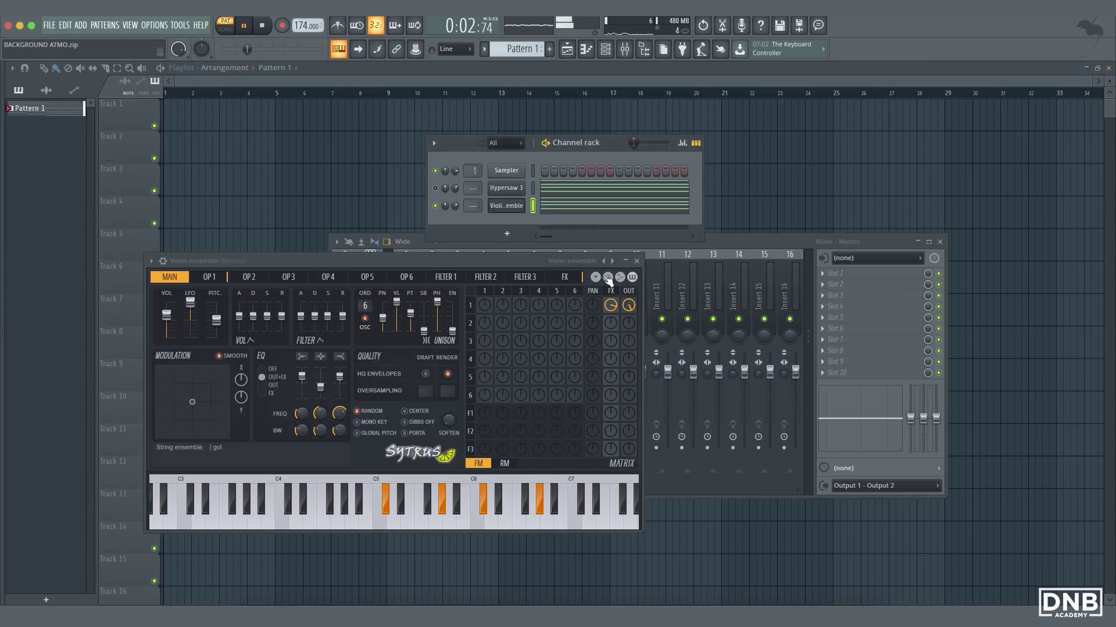
key("F7")
key("F7")
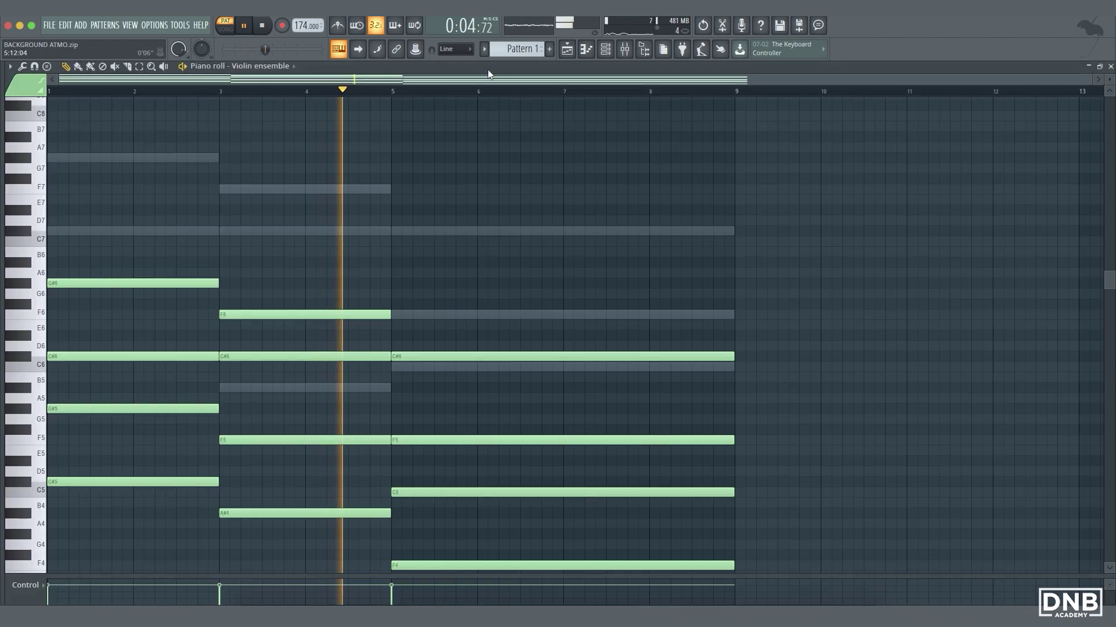
scroll(491, 232, "down", 3)
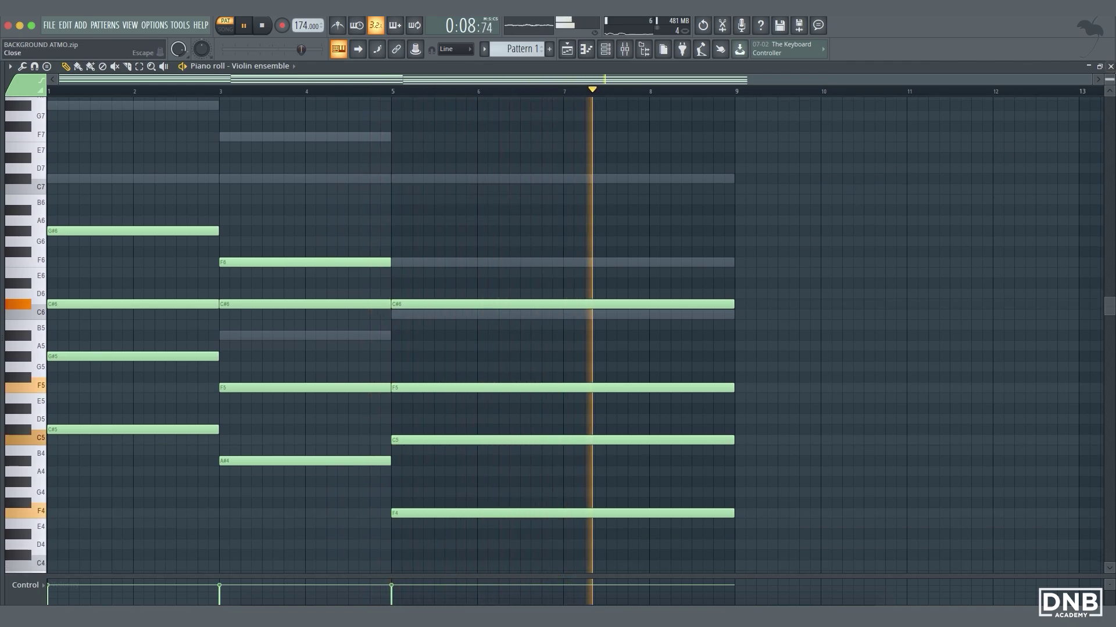
key("space")
left_click(1109, 65)
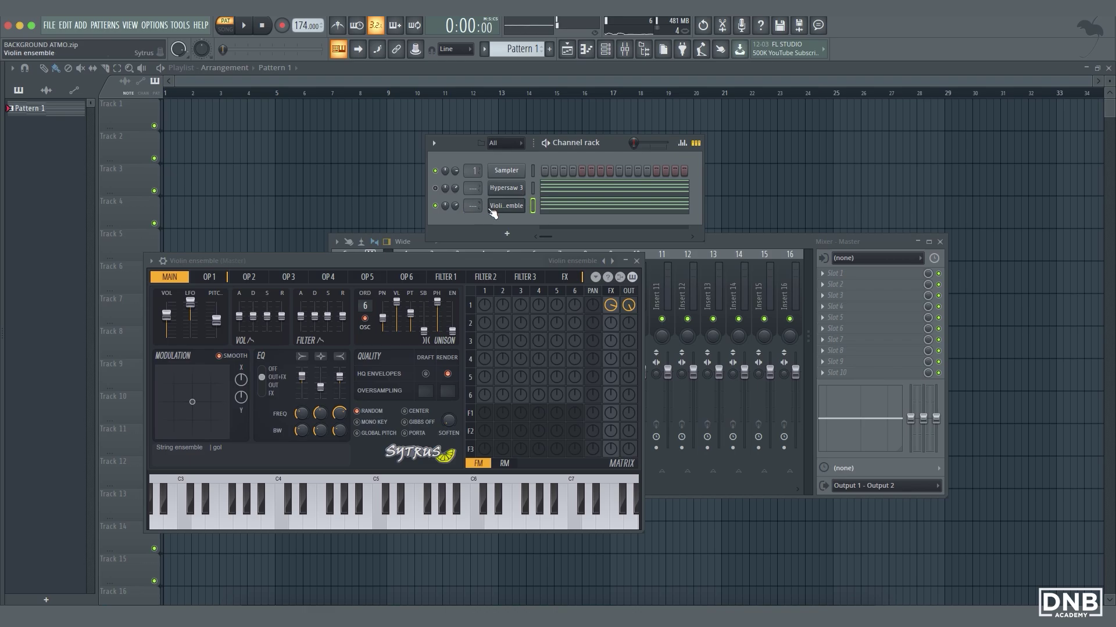
Change the Violin ensemble channel to the Violin ensemble 2 preset and play the pattern to audition it
left_click(508, 207)
left_click(508, 207)
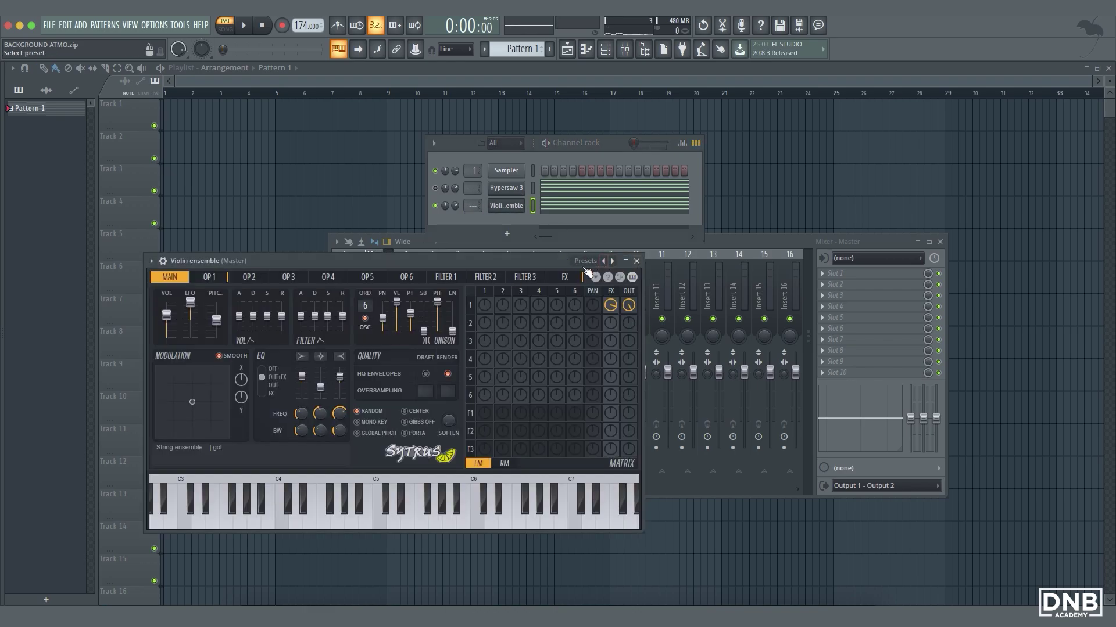
left_click(613, 261)
key("space")
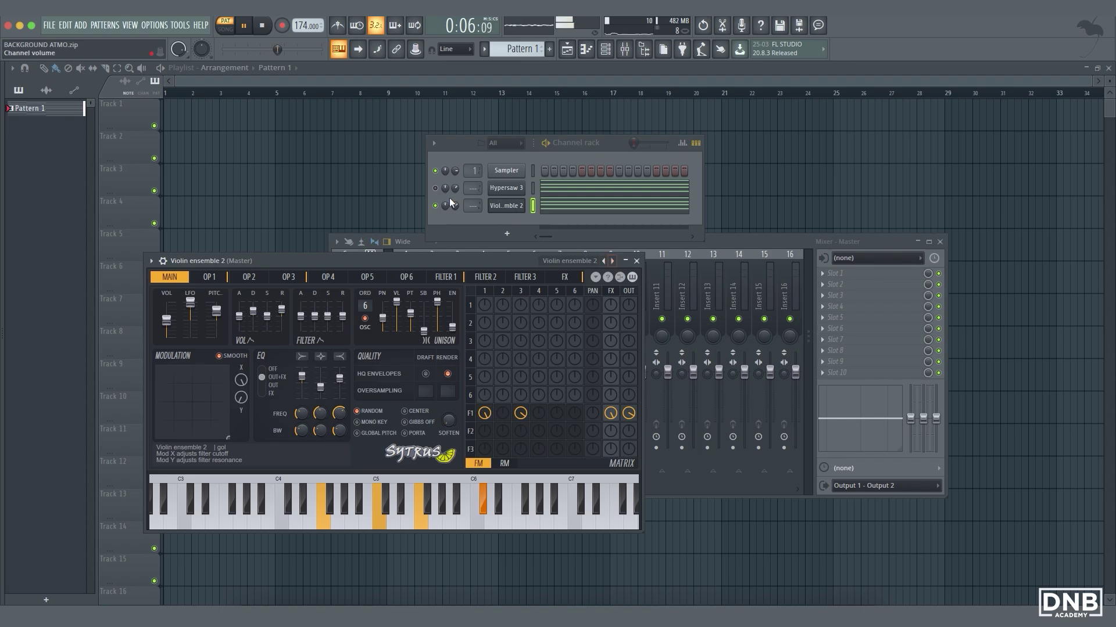
key("space")
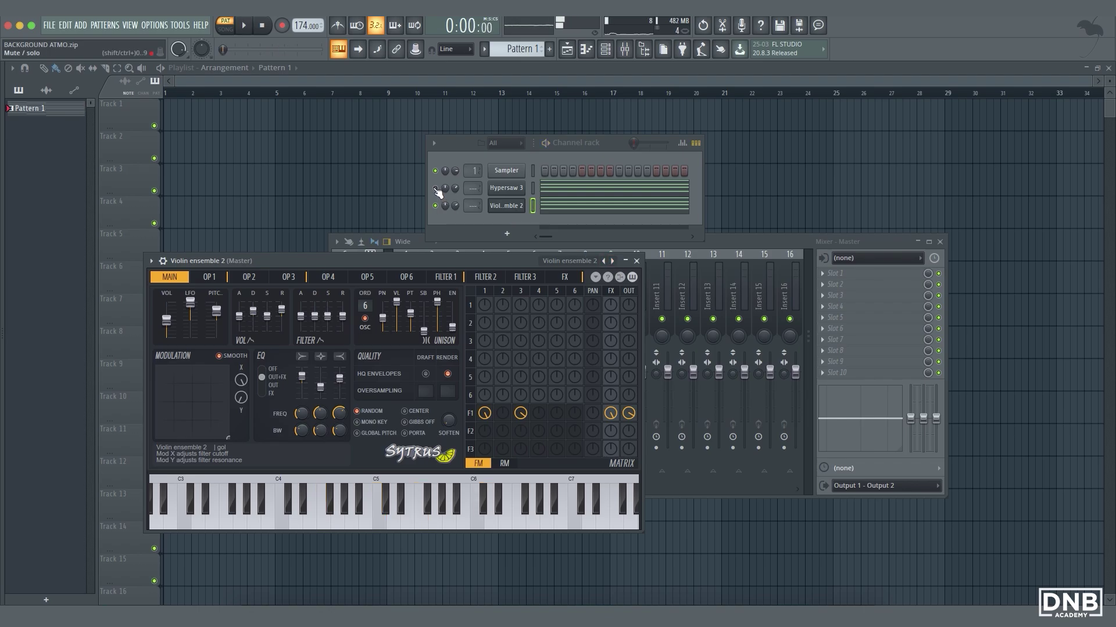
Unmute the Hypersaw 3 channel and play the pattern with both layers
left_click(436, 189)
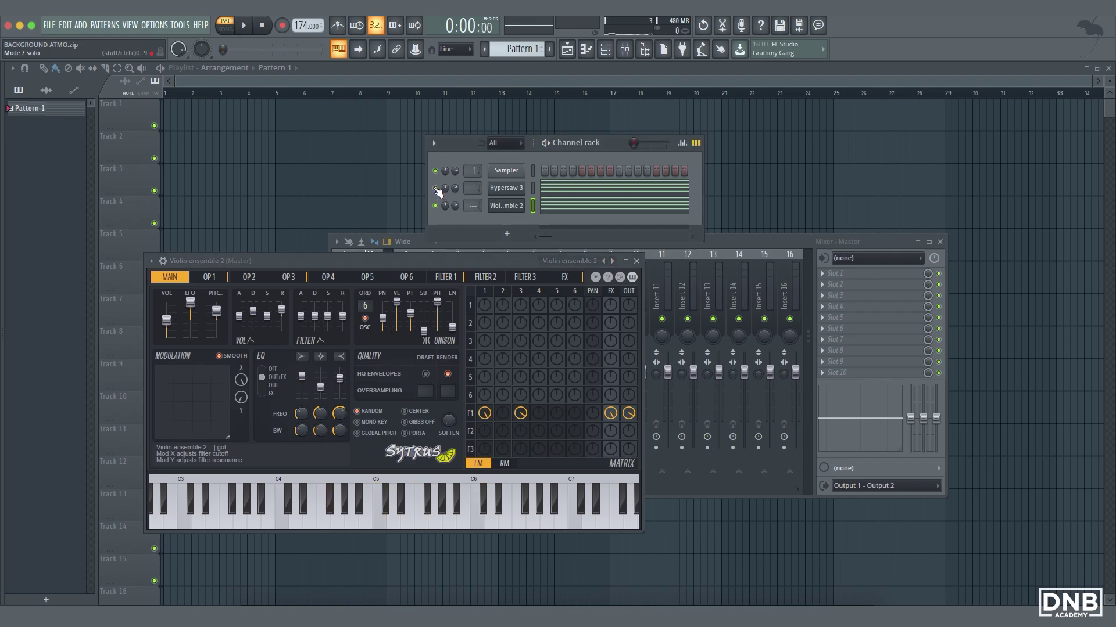
key("space")
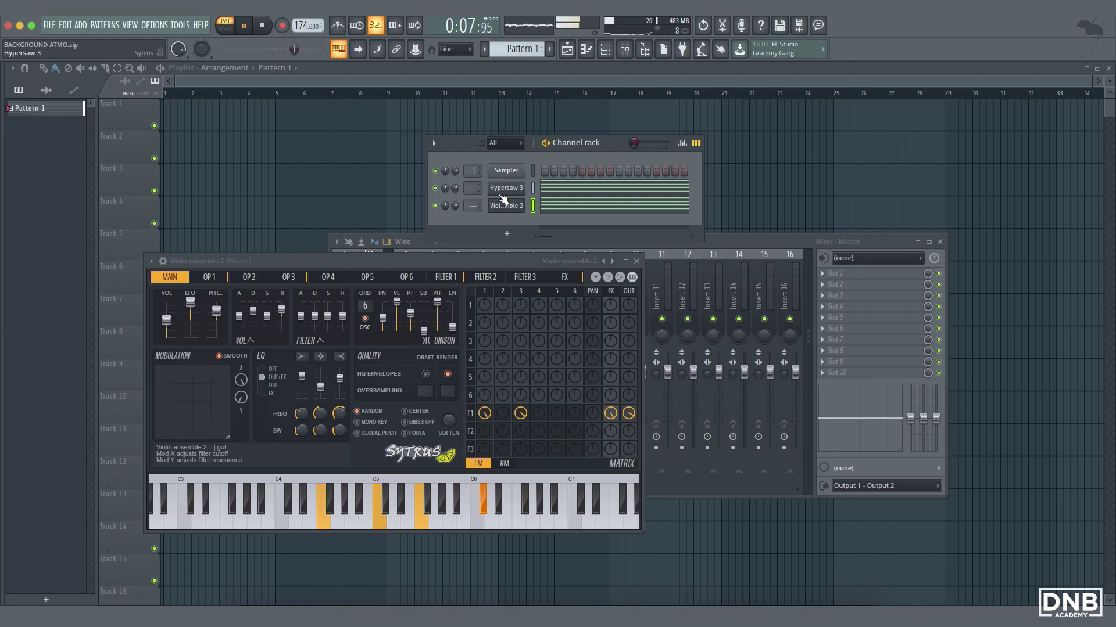
key("space")
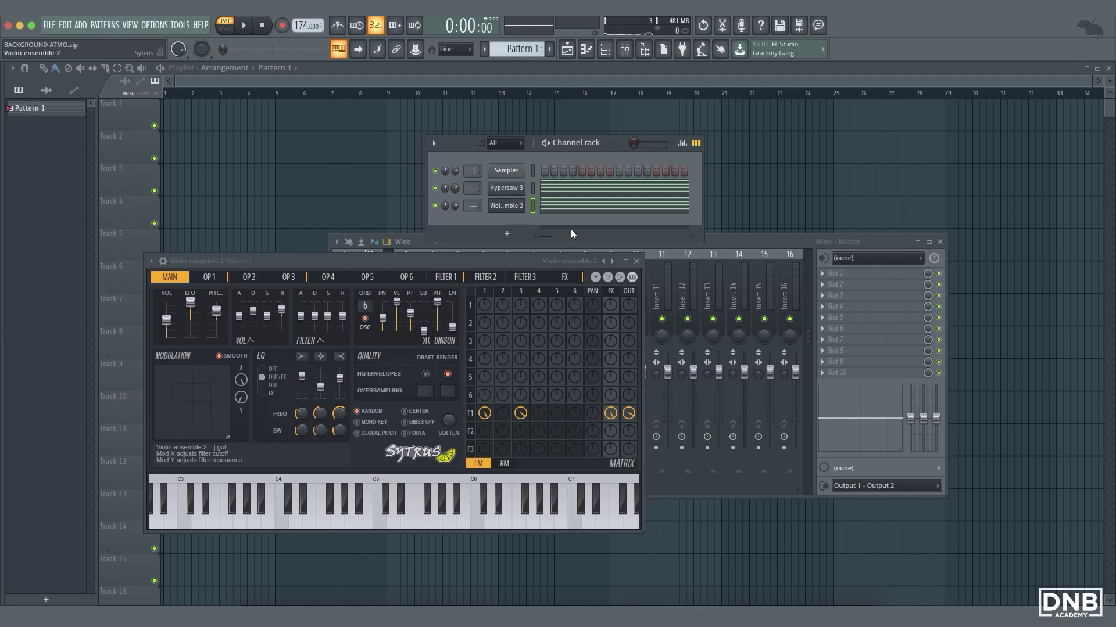
Close the Violin ensemble 2 plugin, reposition the channel rack above the mixer and play the layered pattern
left_click(637, 261)
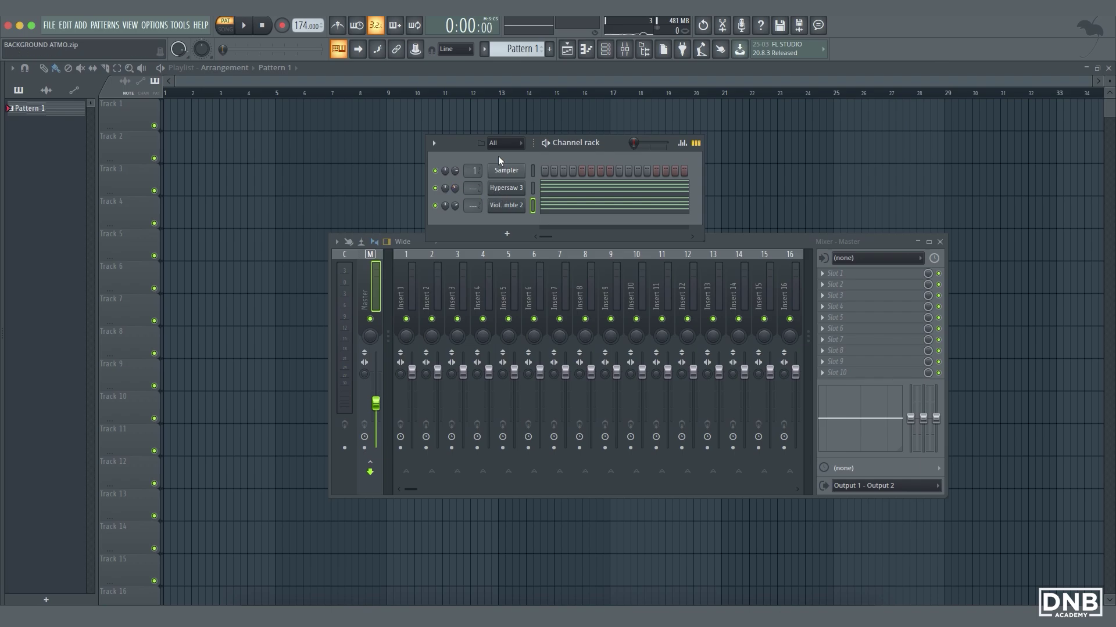
left_click_drag(609, 147, 566, 138)
key("space")
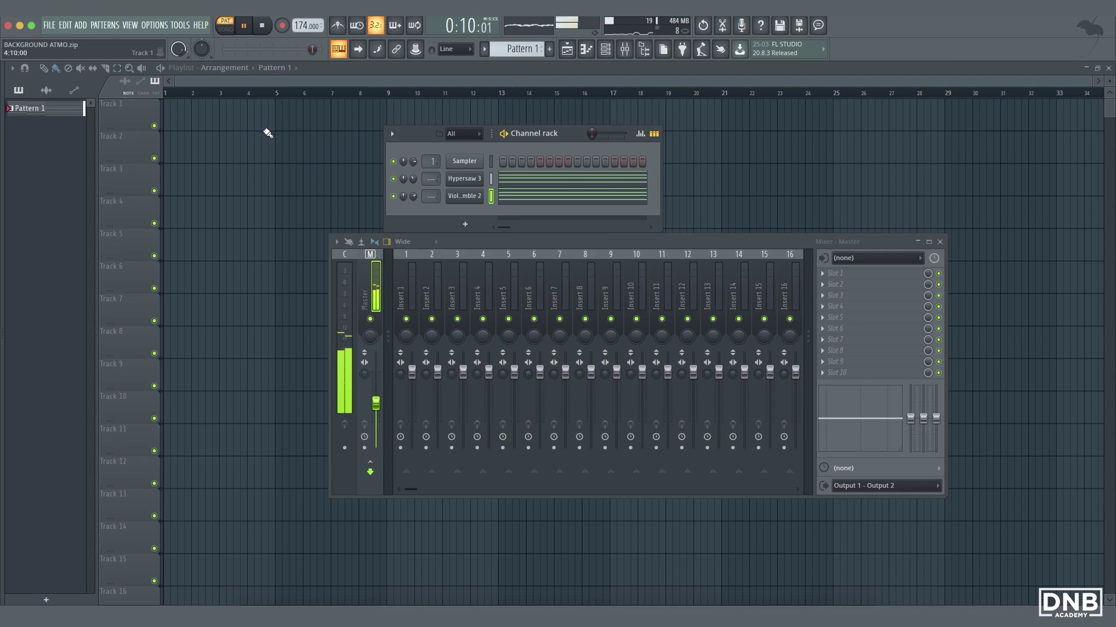
key("space")
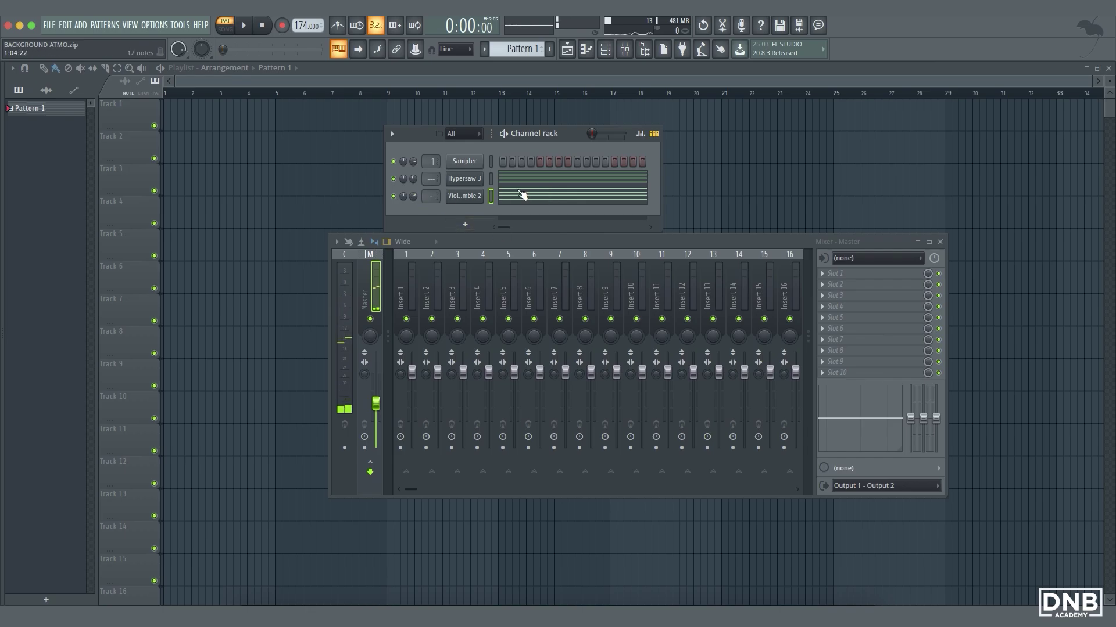
Check the Hypersaw 3 notes and delete the F4 note at bar 5 from the Violin ensemble 2 channel
left_click(550, 189)
scroll(383, 273, "down", 2)
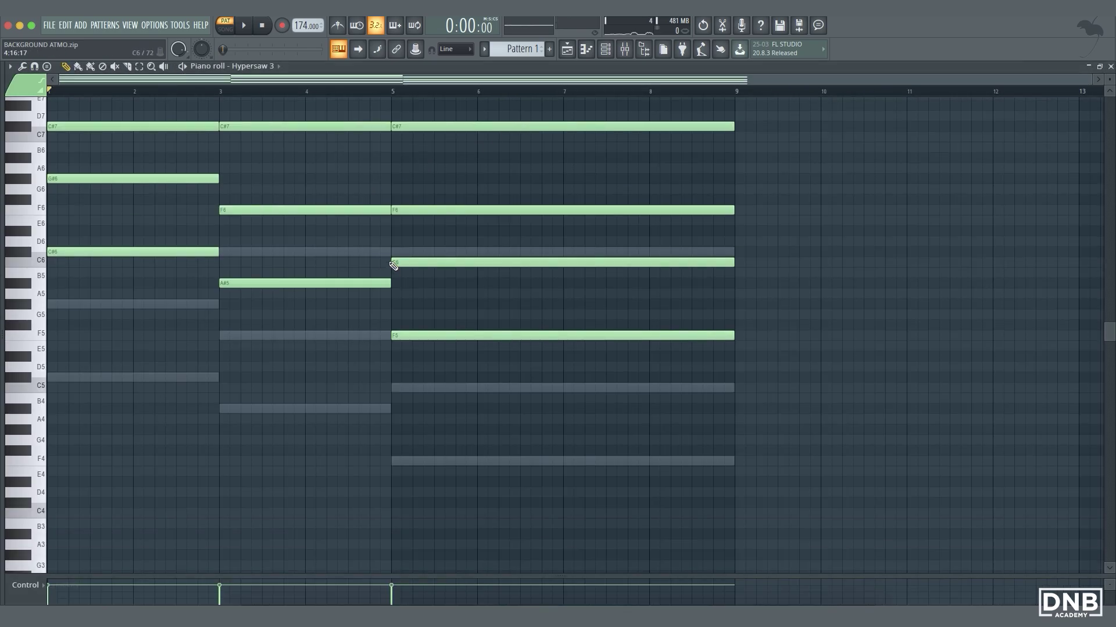
scroll(390, 304, "up", 4)
scroll(389, 299, "down", 2)
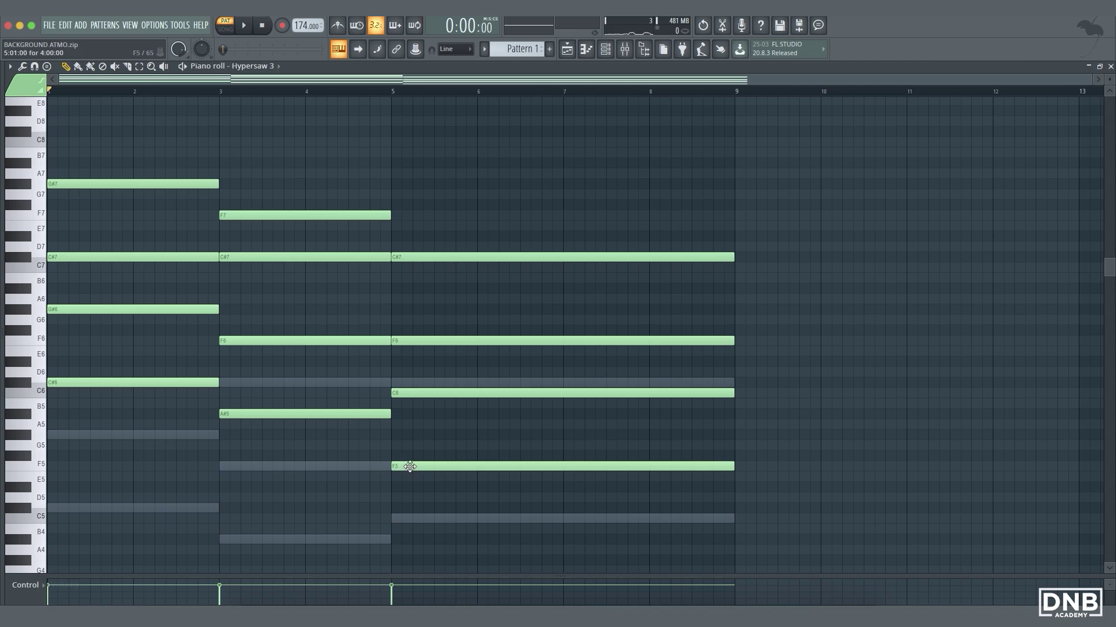
left_click(1109, 66)
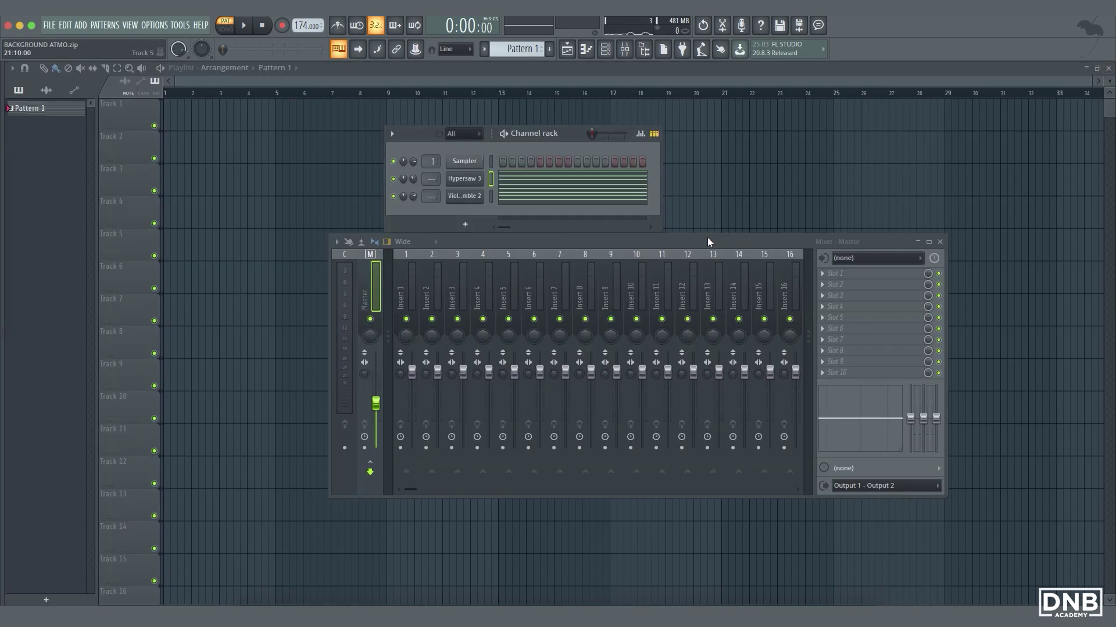
left_click(611, 197)
scroll(602, 274, "down", 3)
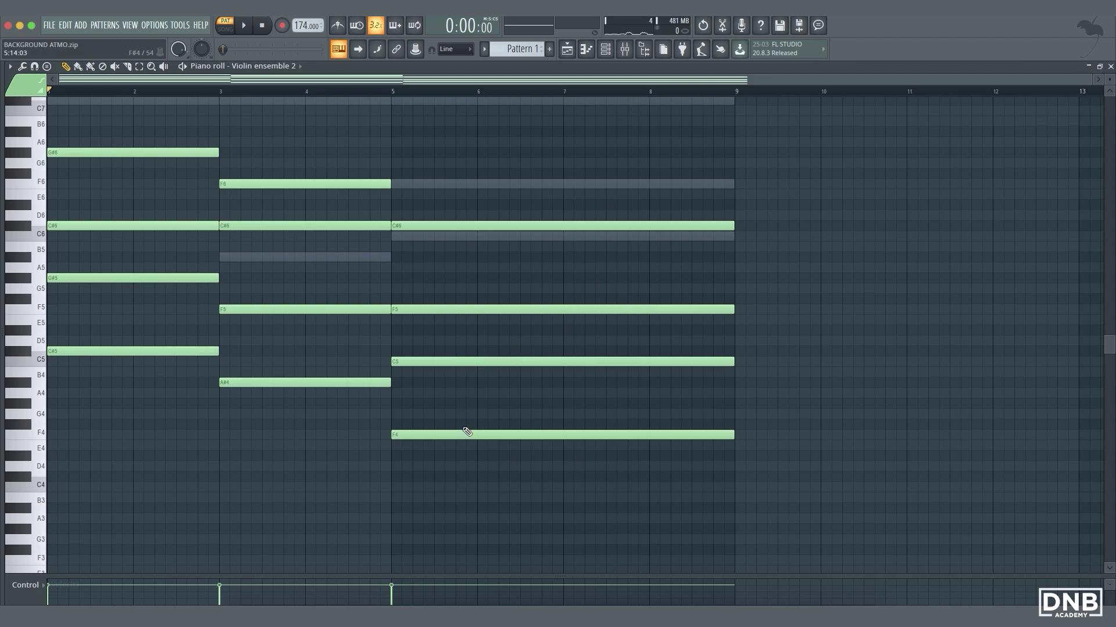
scroll(445, 244, "up", 3)
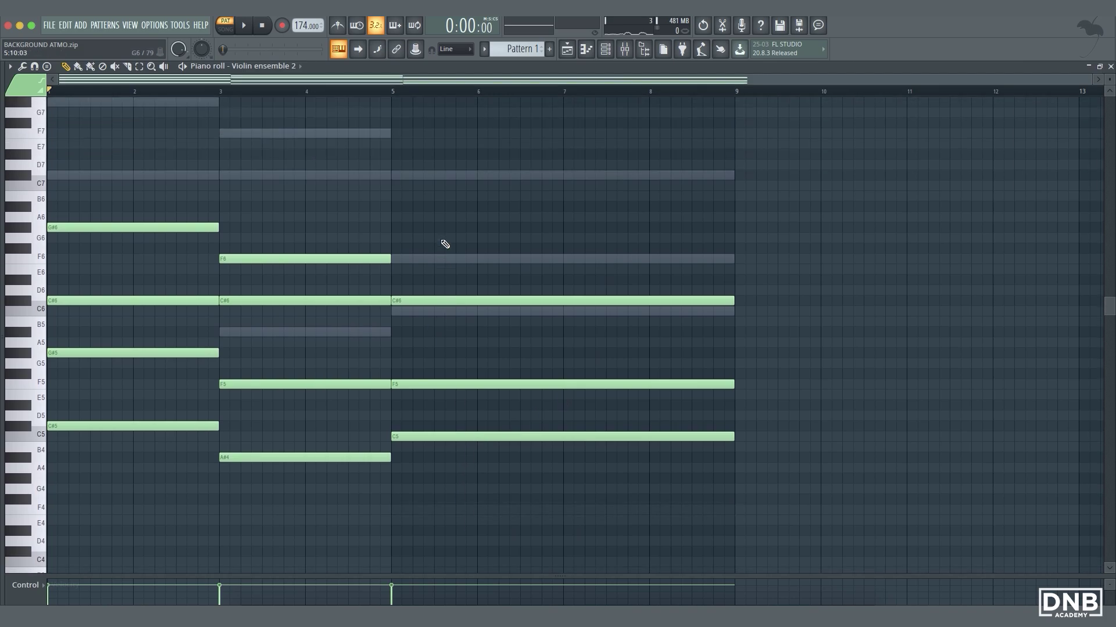
left_click(1110, 67)
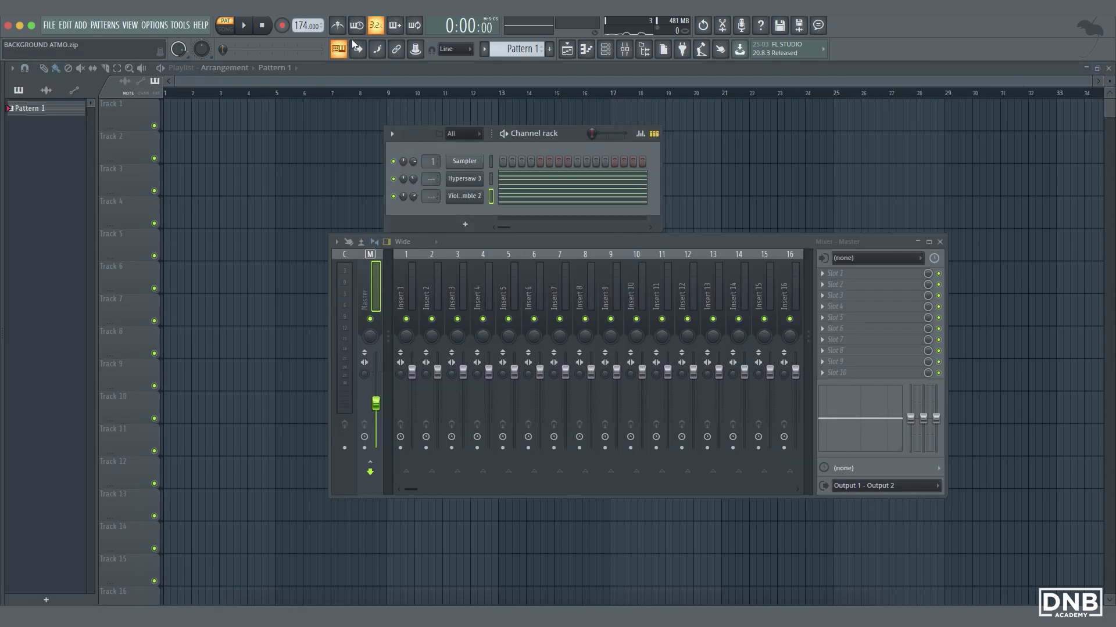
Play the layered pattern and review the remaining Violin ensemble 2 notes during playback
key("space")
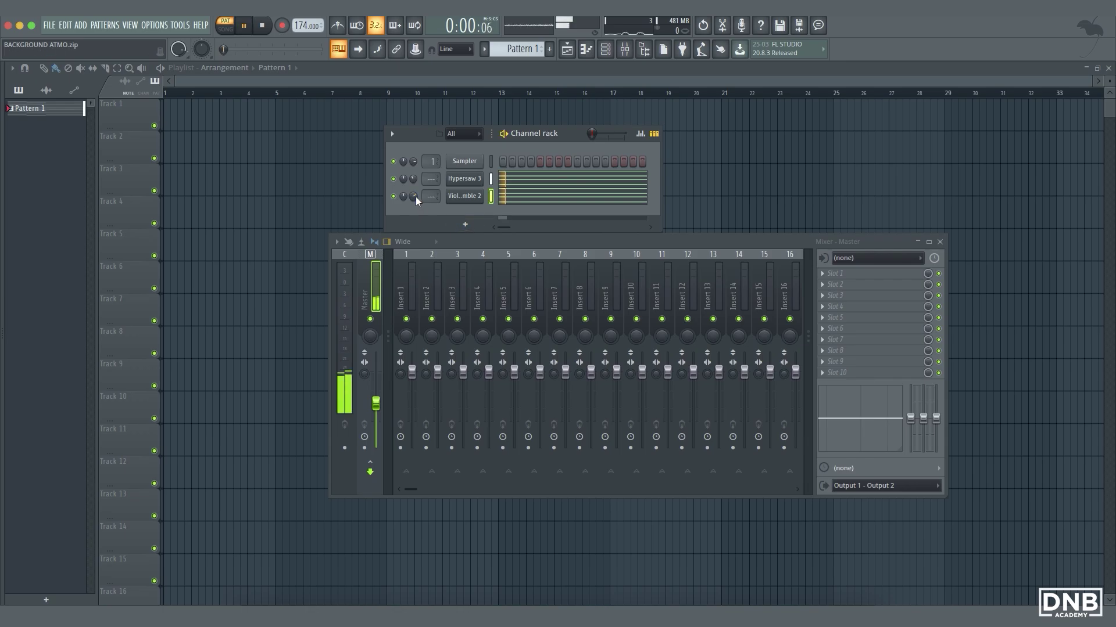
left_click(558, 200)
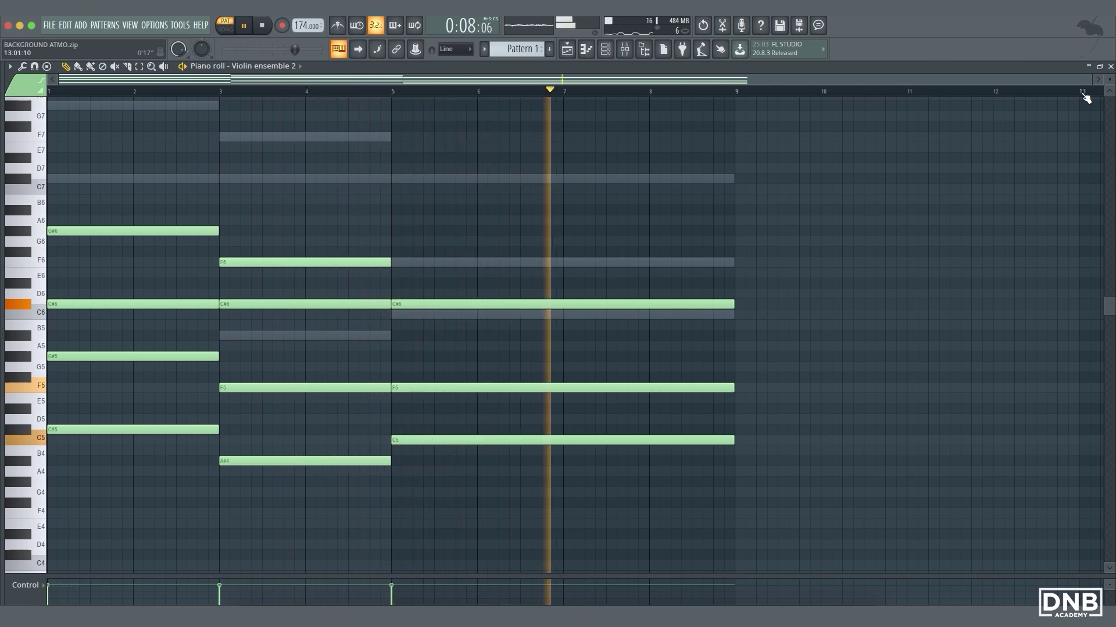
left_click(1111, 66)
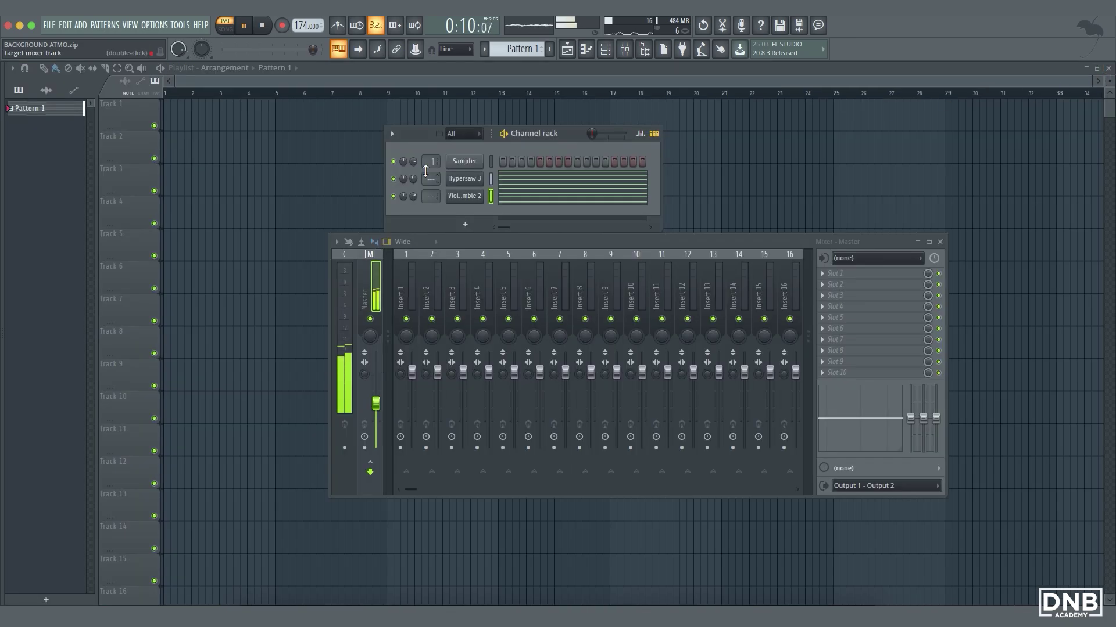
key("space")
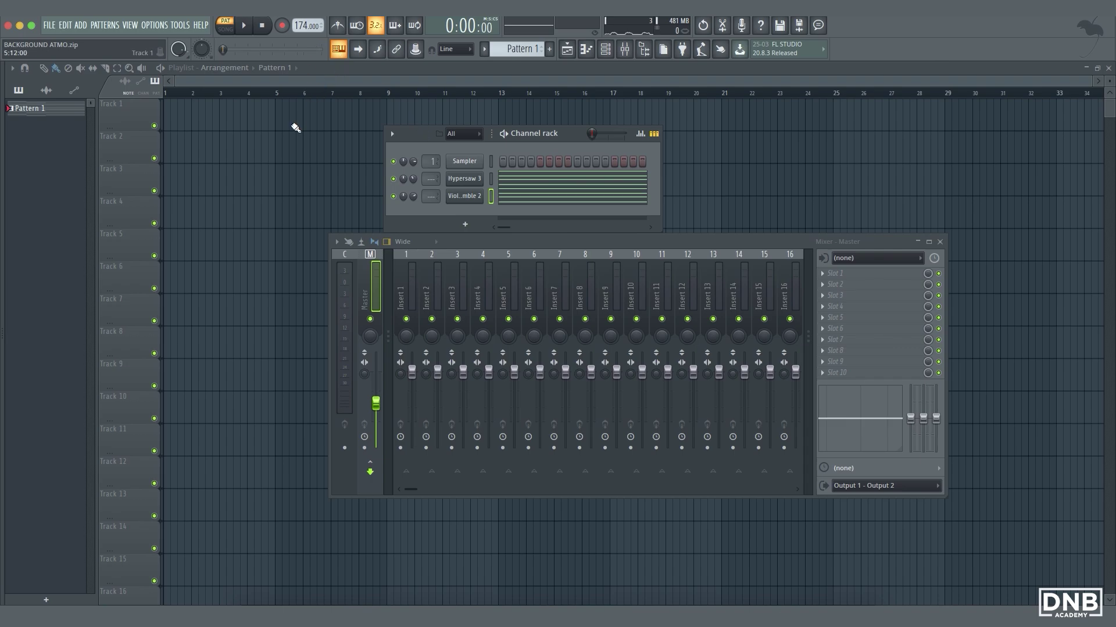
Place Pattern 1 at bar 1 of Track 1 in song mode and render the full song as 24Bit int WAV BACKGROUND ATMOSPHERE DNBA.wav
left_click(225, 26)
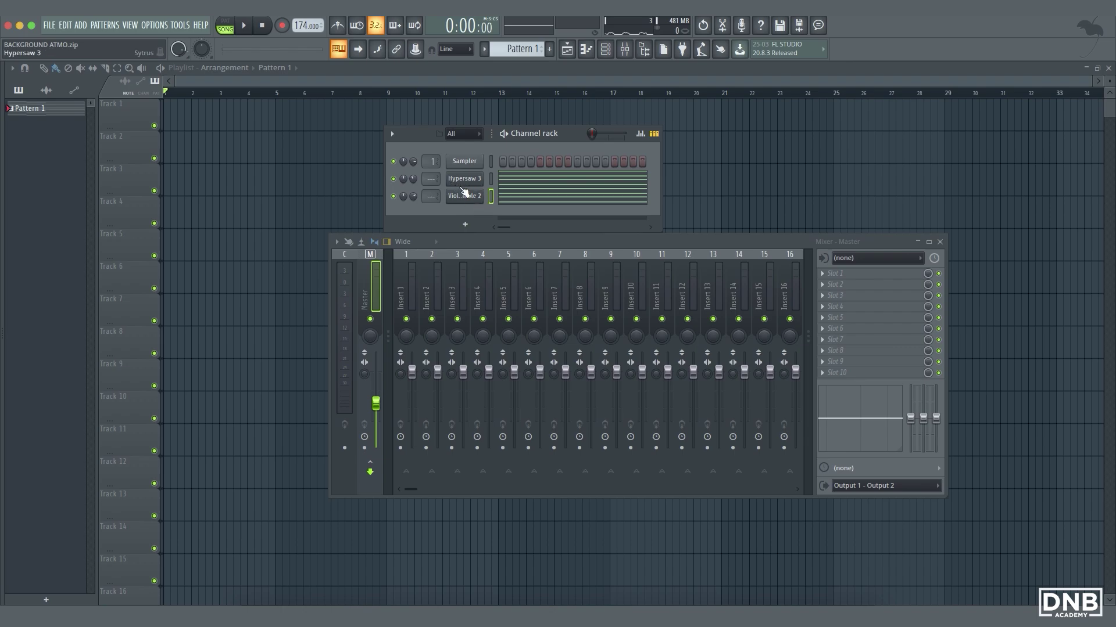
left_click(189, 119)
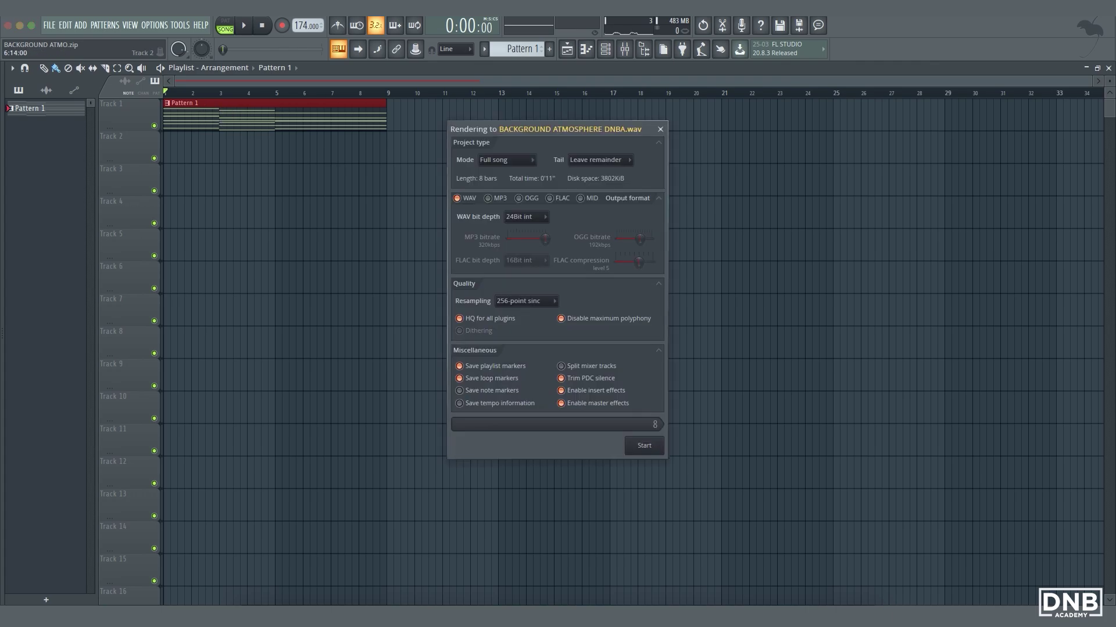
left_click(651, 451)
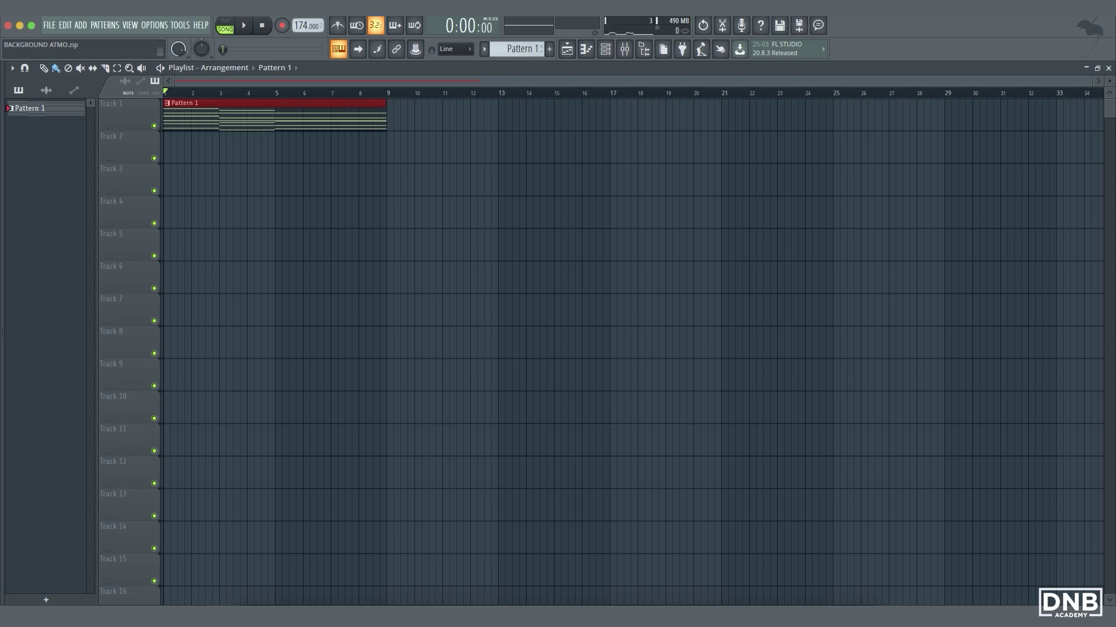
Place the rendered BACKGROUND ATMOSPHERE DNBA audio at bar 1 of Track 3 and delete the Pattern 1 clip from Track 1
left_click_drag(174, 282, 174, 178)
scroll(262, 134, "up", 3)
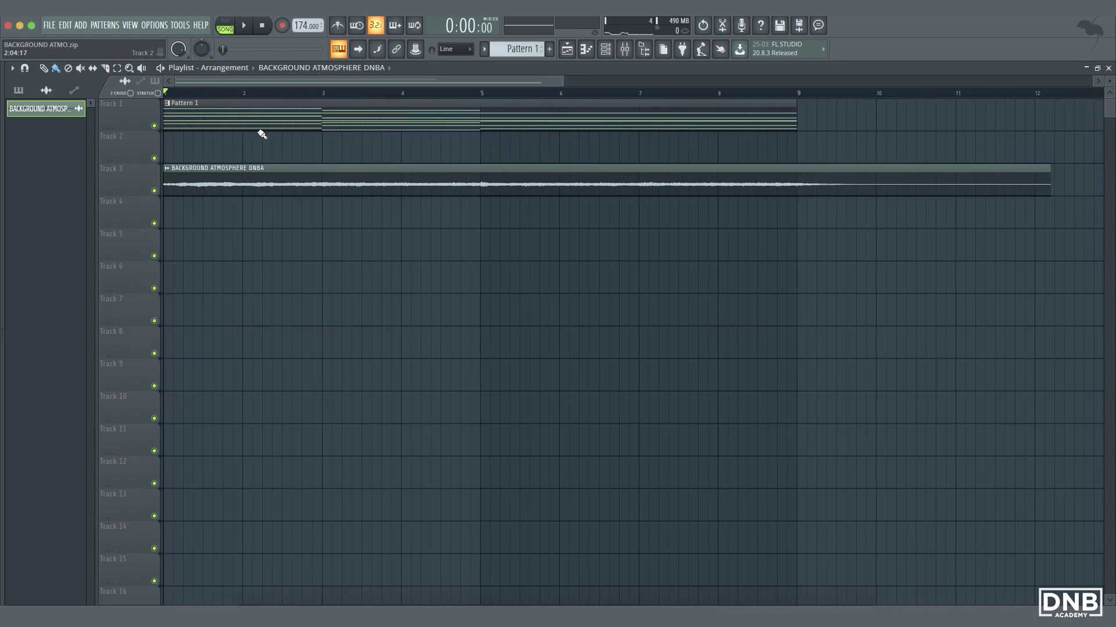
right_click(418, 114)
left_click_drag(291, 175, 224, 170)
Play the audio clip, cut off its tail at bar 9 and move the eight-bar clip to Track 1
key("space")
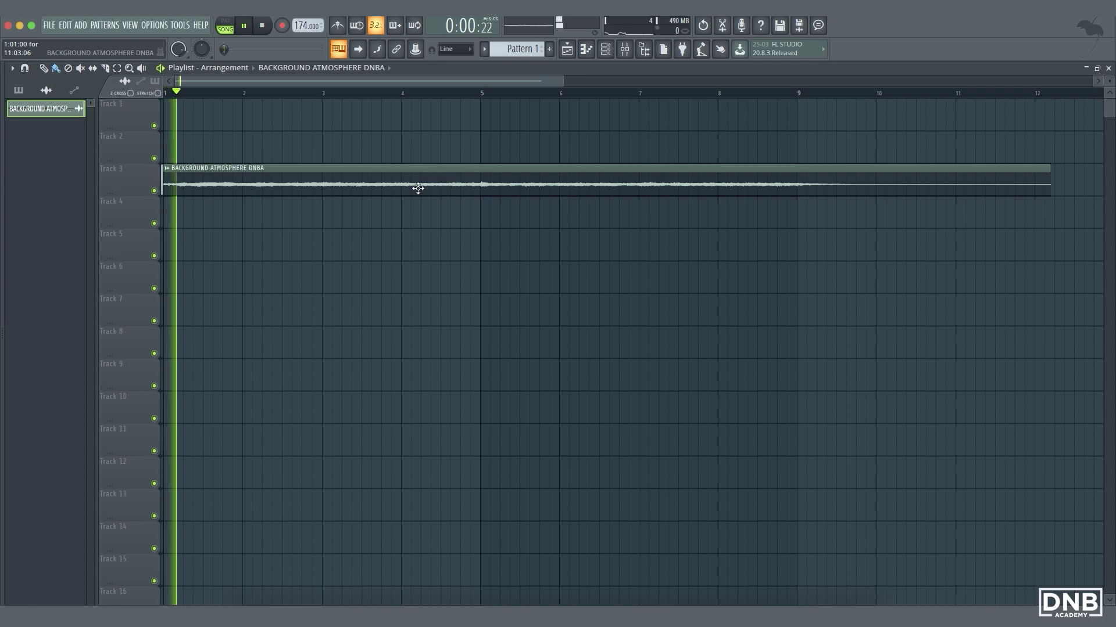
left_click_drag(562, 81, 650, 142)
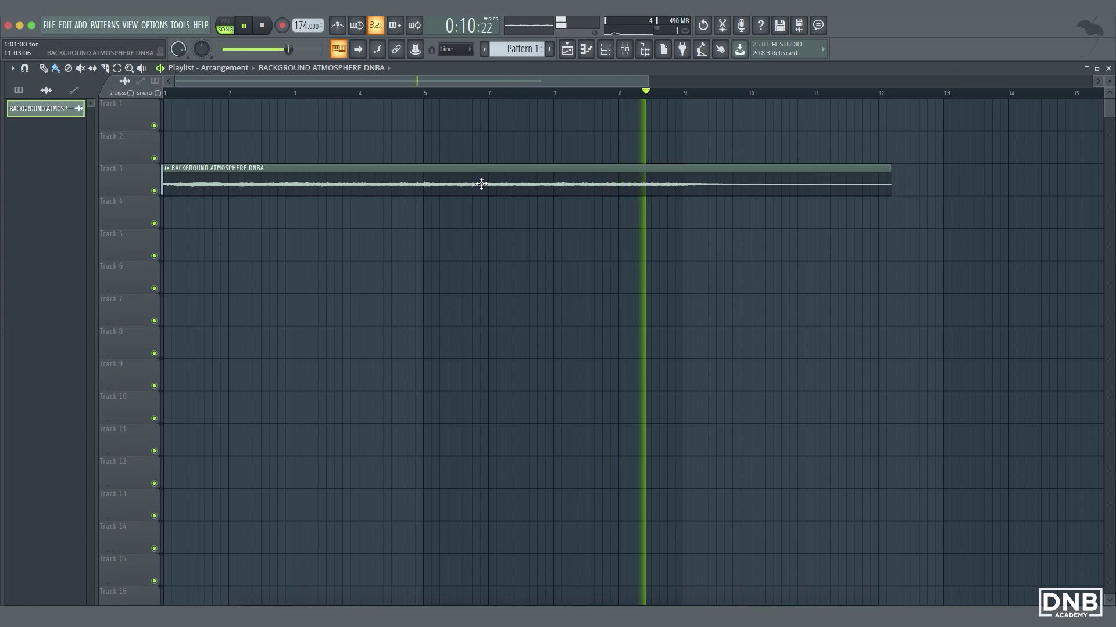
key("space")
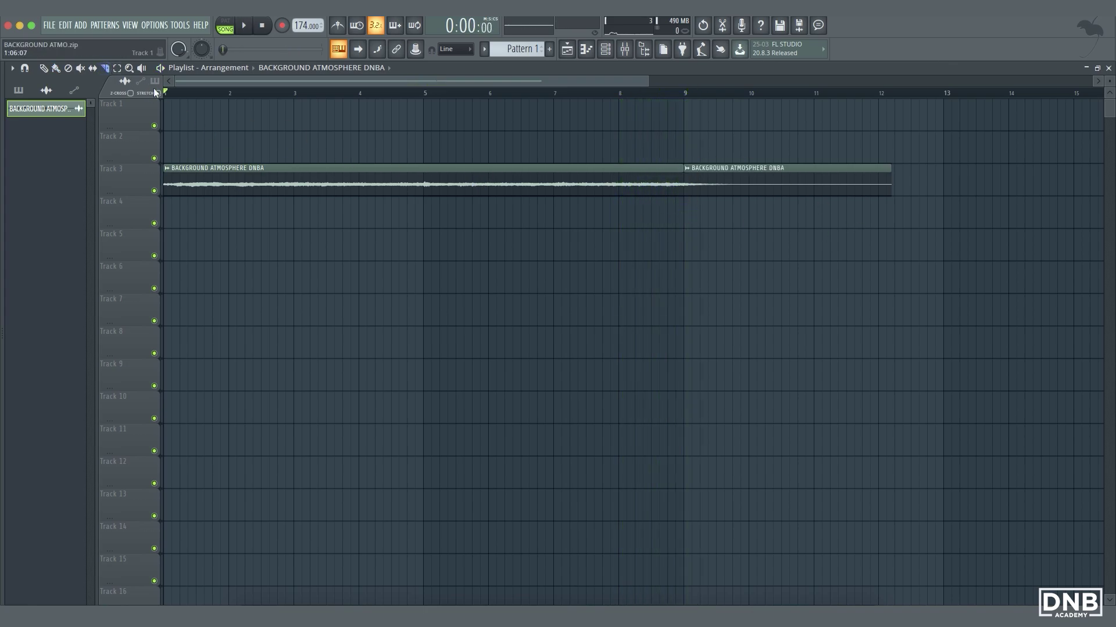
right_click(725, 179)
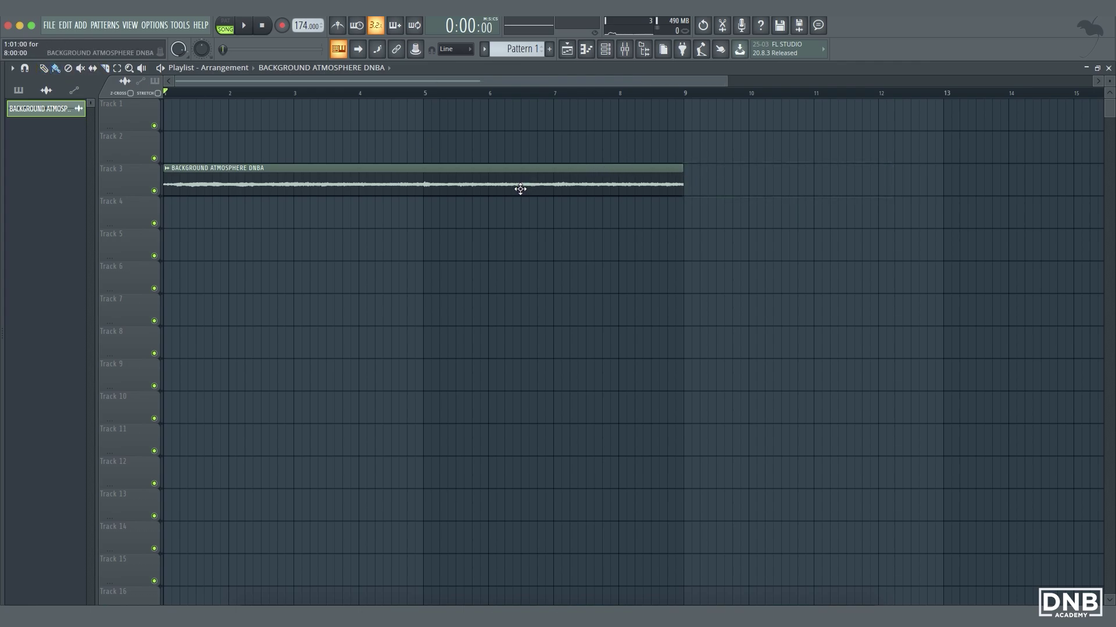
left_click_drag(518, 189, 499, 100)
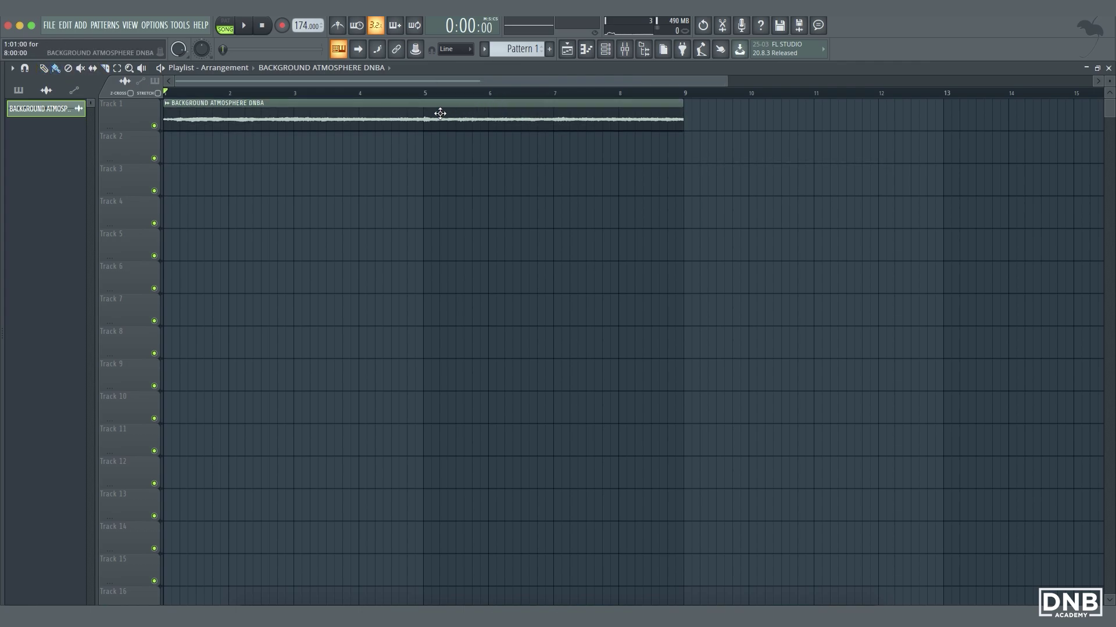
Route the BACKGROUND ATMOSPHERE DNBA audio channel to a free mixer track and set that track's fader to about -7.1 dB
double_click(386, 117)
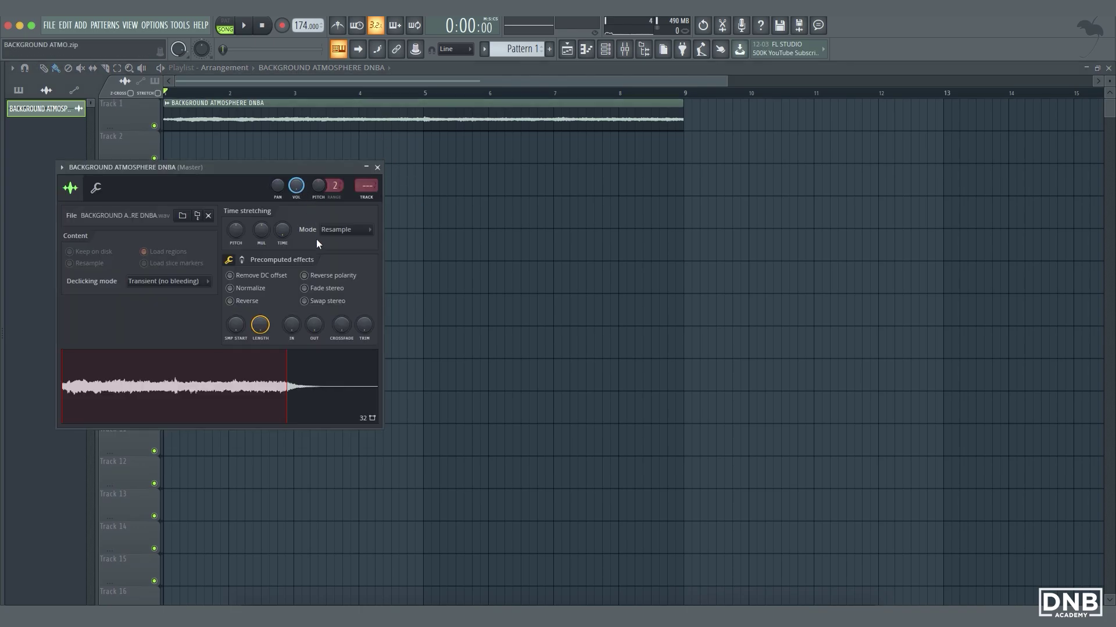
left_click(61, 167)
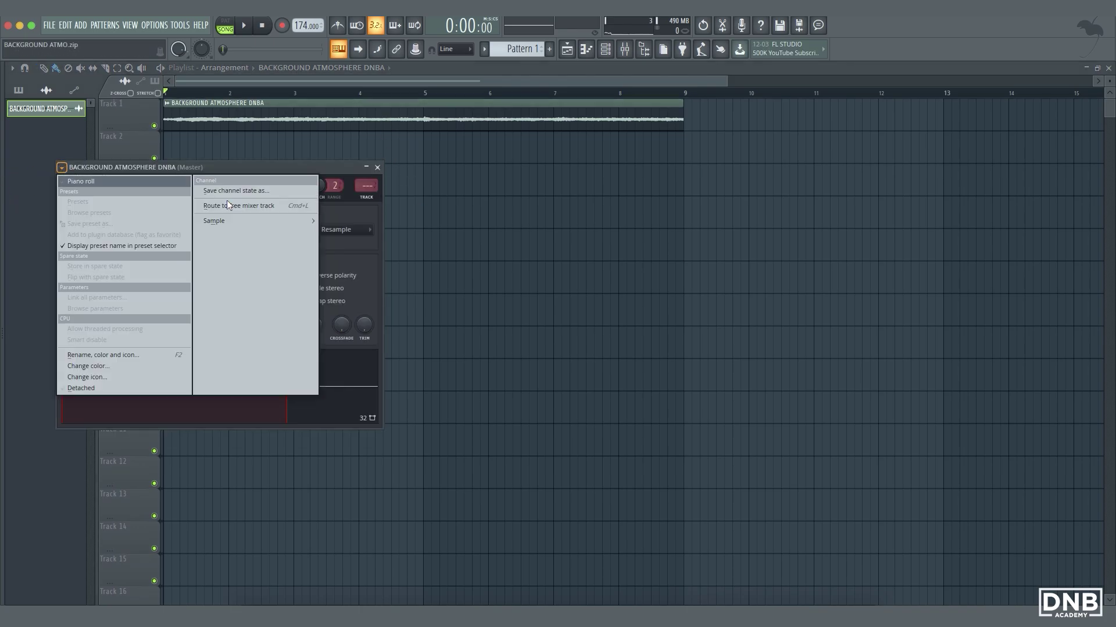
left_click(263, 206)
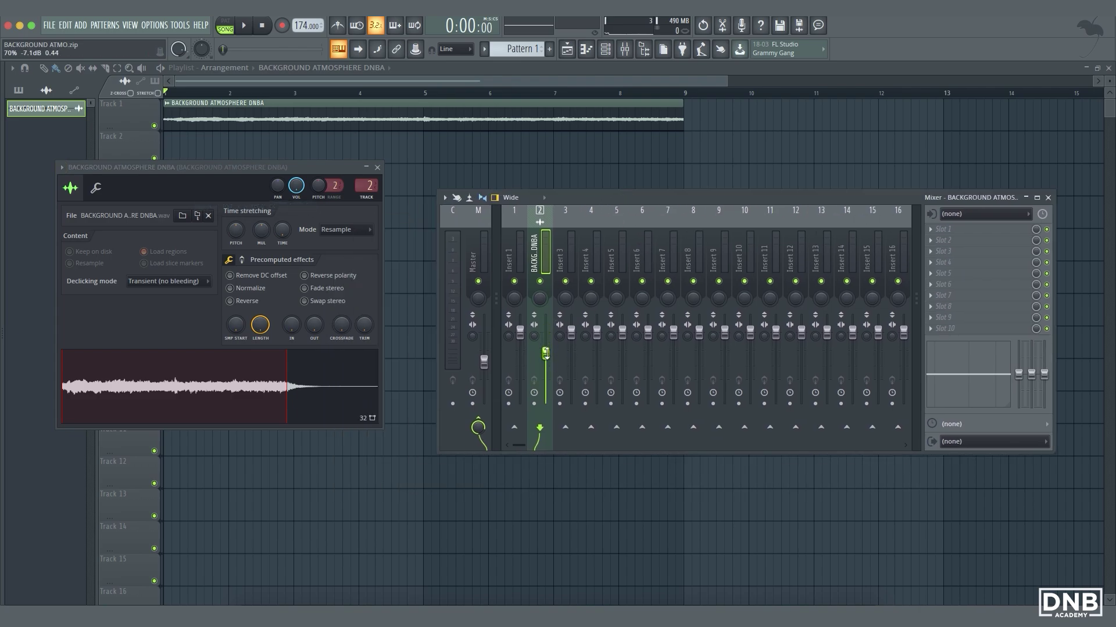
right_click(545, 353)
left_click(598, 413)
Play the routed clip to check its mixer level, close the open windows and stop playback
key("space")
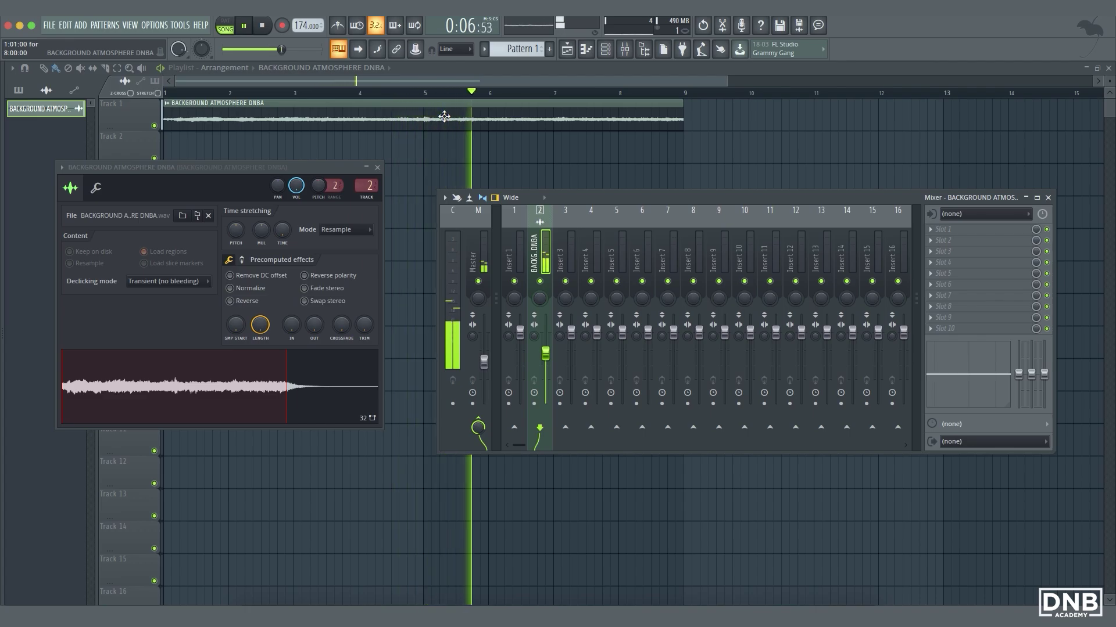
key("F12")
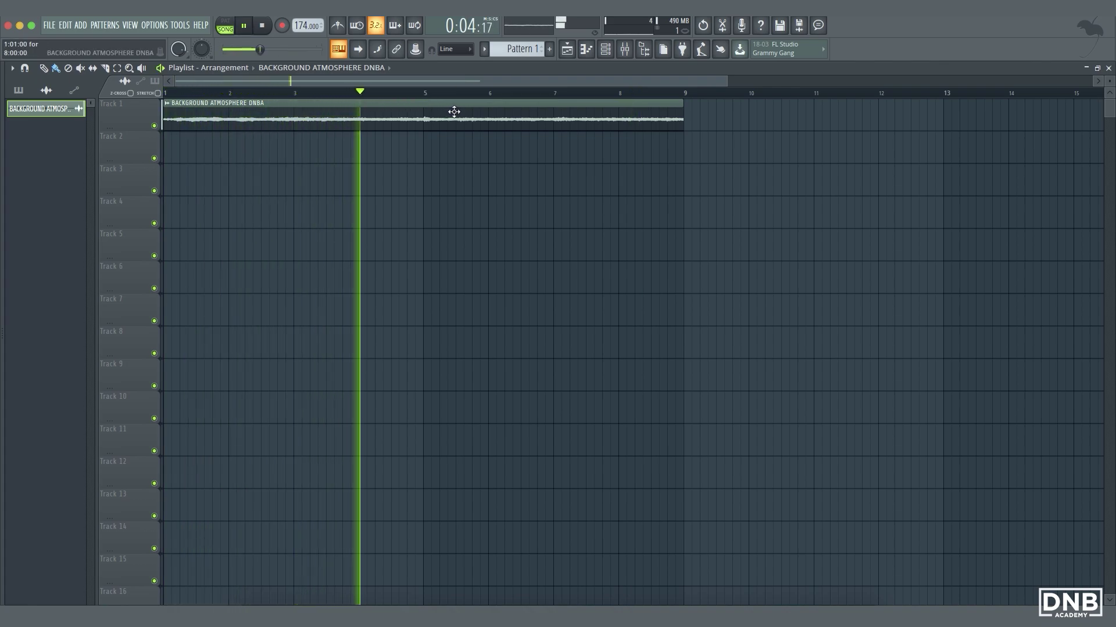
key("space")
Load Fruity parametric EQ 2 into slot 10 of the BACKGROUND ATMOSPHERE DNBA mixer track
left_click(625, 49)
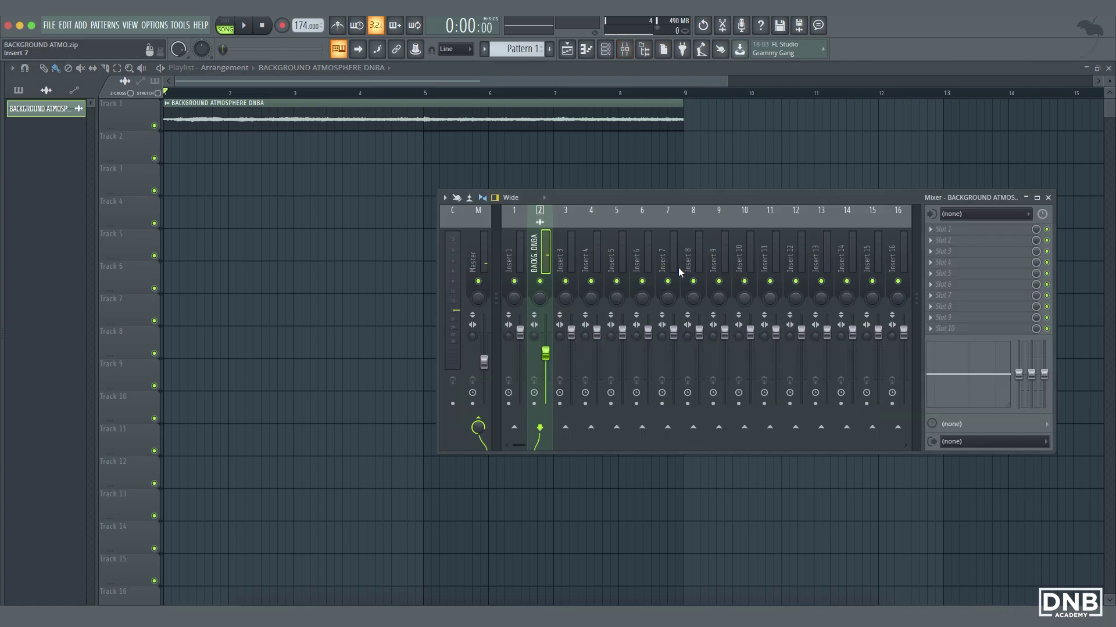
left_click(933, 329)
left_click(866, 184)
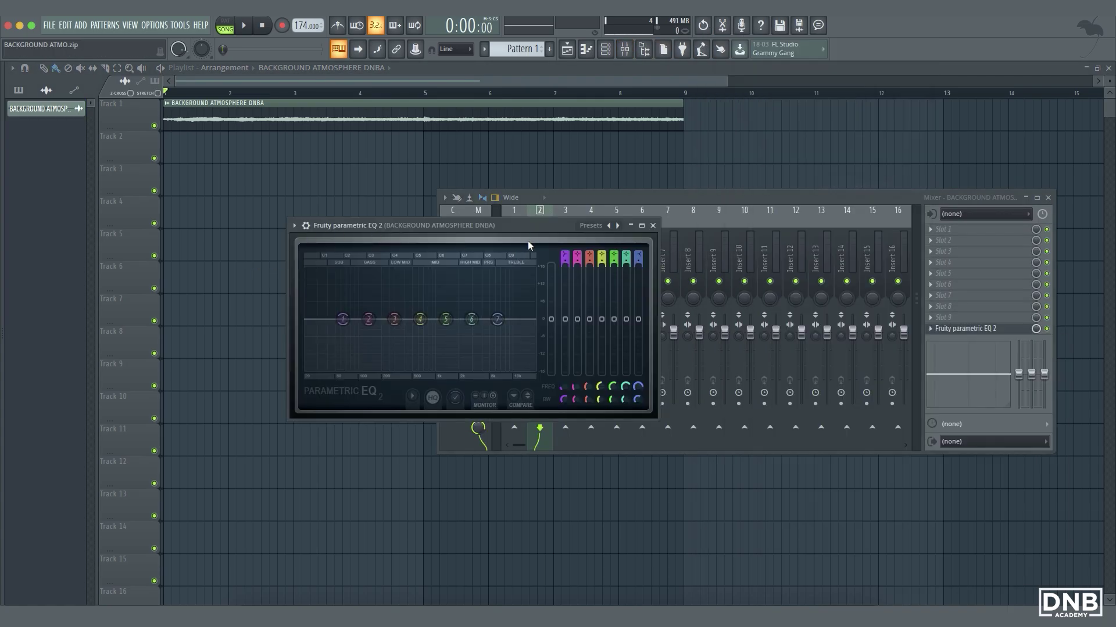
left_click_drag(528, 244, 483, 201)
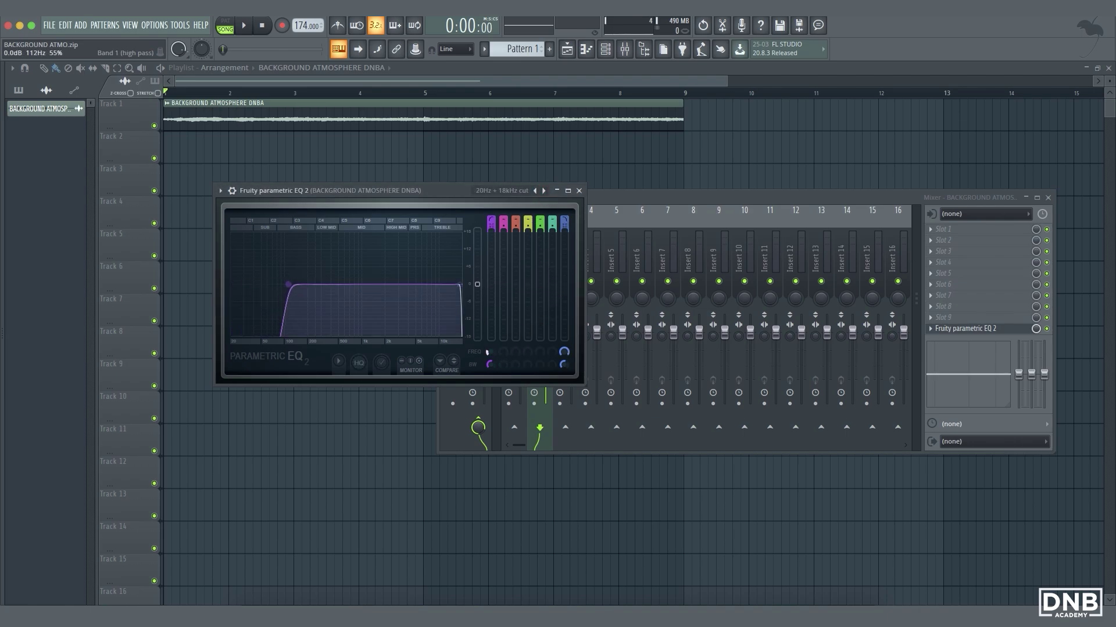
With the EQ's 20Hz + 18kHz cut preset, raise the band 1 high-pass cutoff to just above 241 Hz while listening to the clip
left_click_drag(288, 285, 308, 284)
key("space")
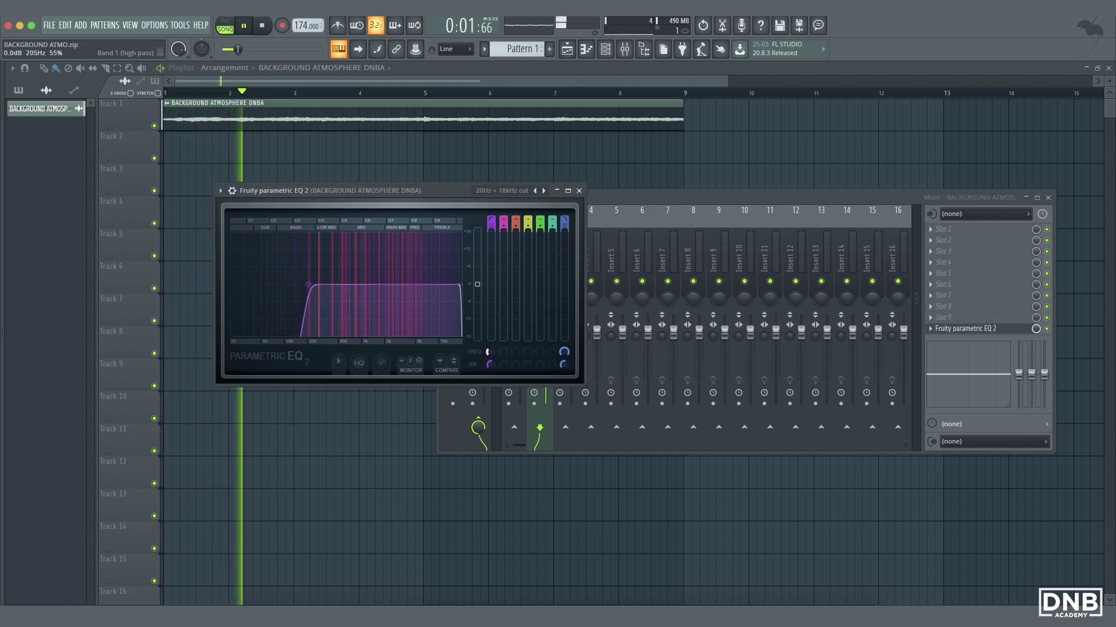
scroll(488, 356, "up", 2)
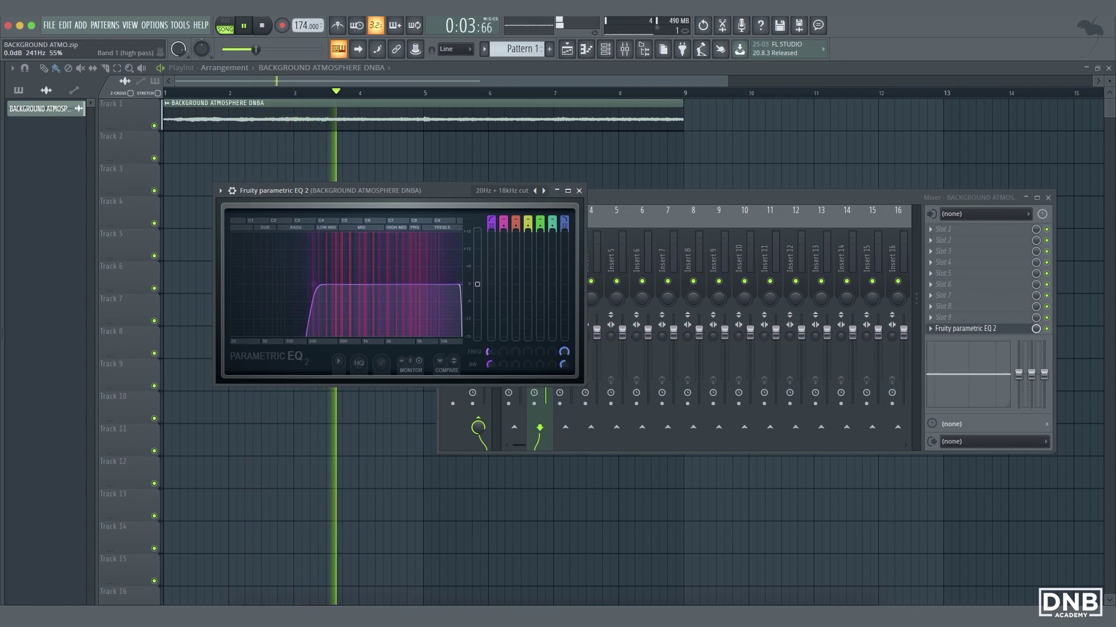
scroll(488, 353, "up", 1)
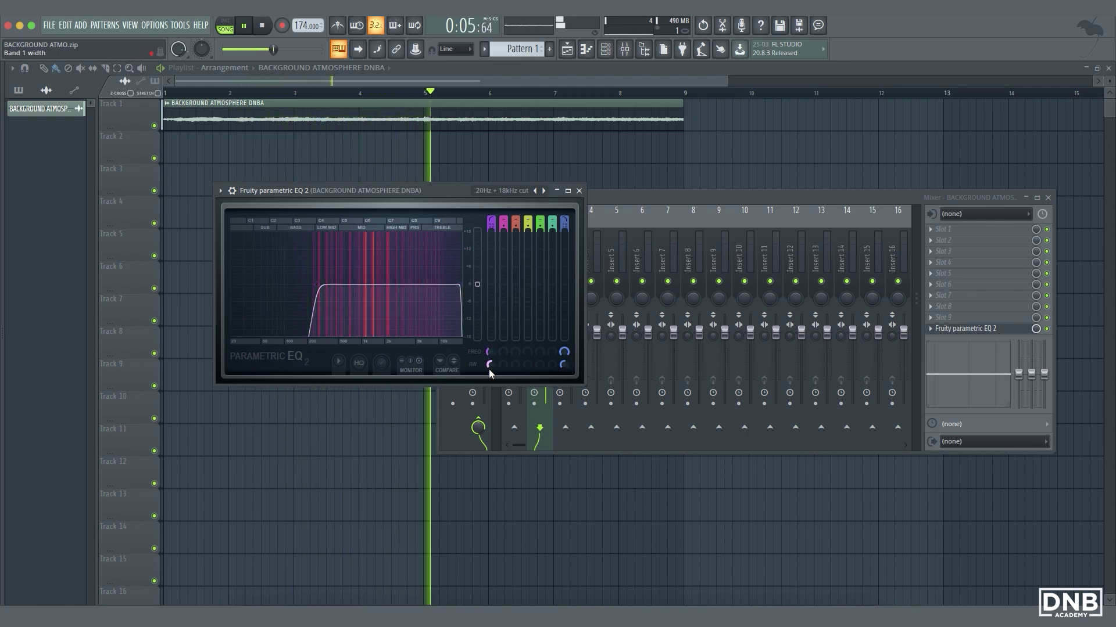
left_click(579, 191)
left_click(725, 157)
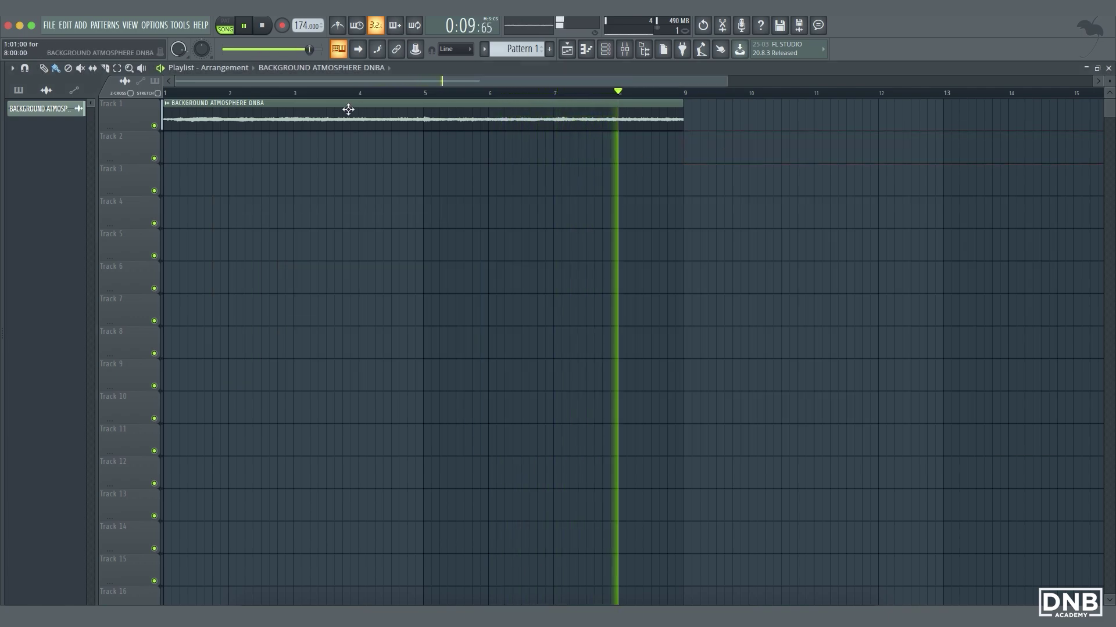
key("space")
left_click_drag(323, 110, 290, 108)
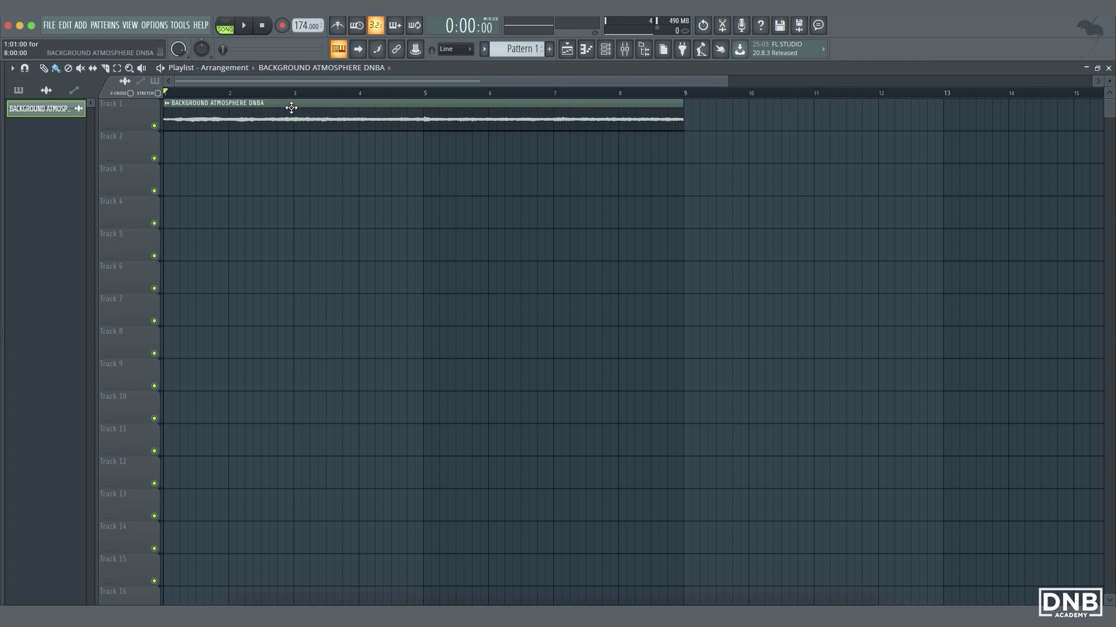
left_click_drag(350, 112, 308, 112)
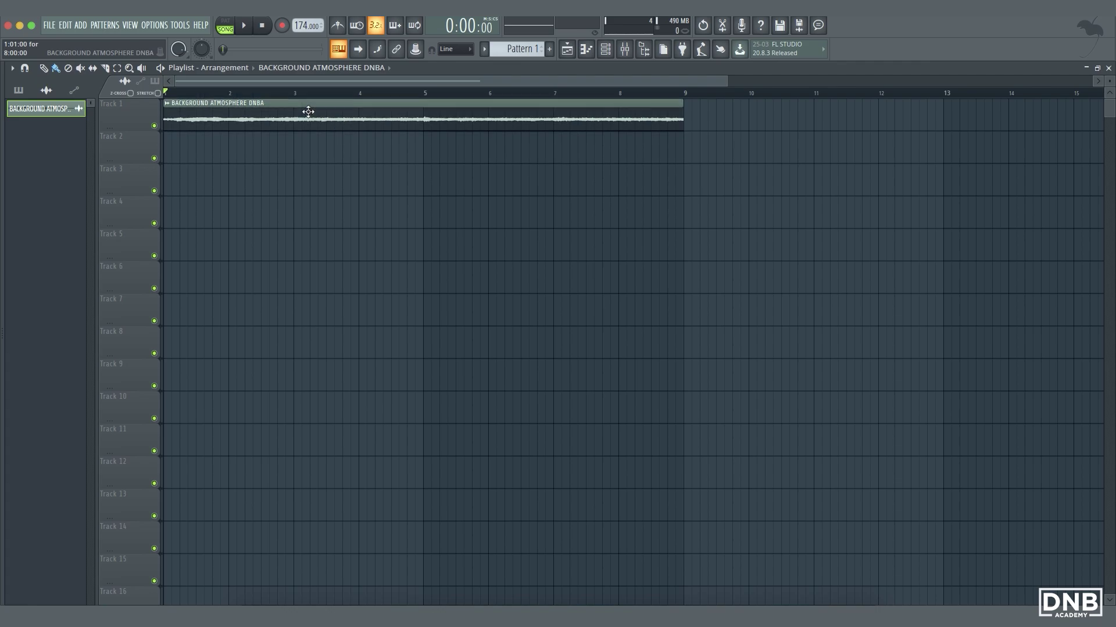
left_click_drag(727, 80, 656, 81)
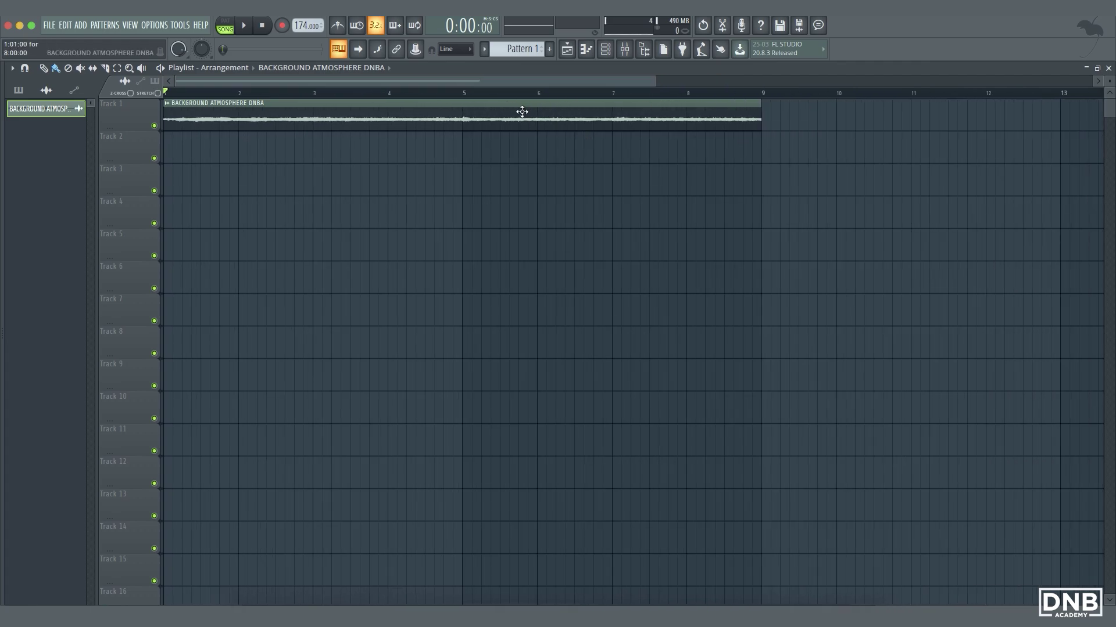
left_click_drag(522, 111, 463, 99)
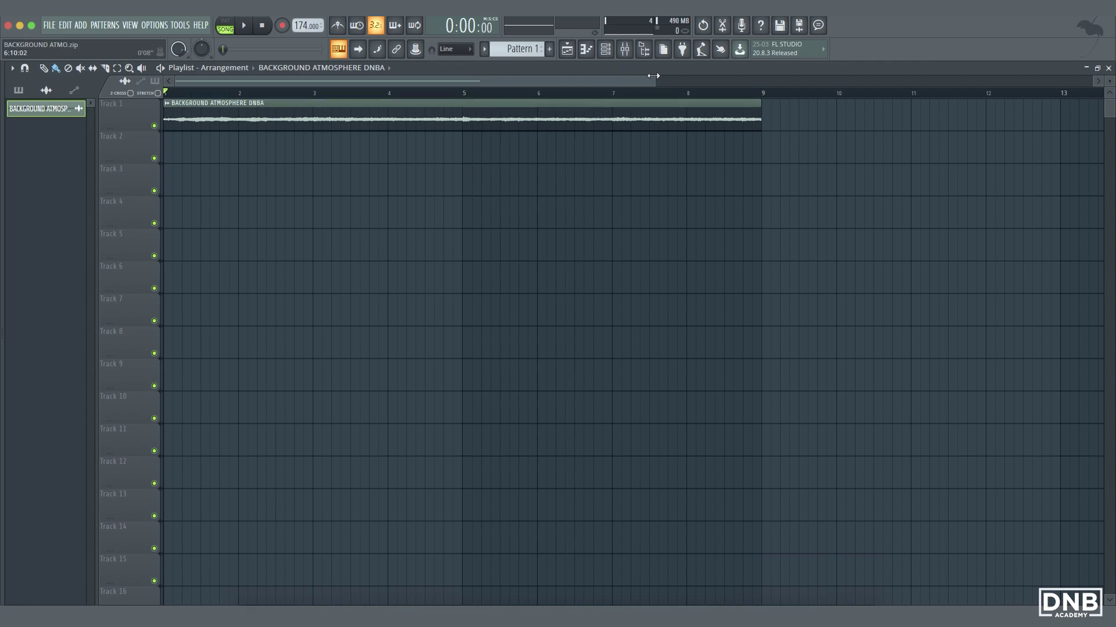
left_click_drag(653, 75, 686, 78)
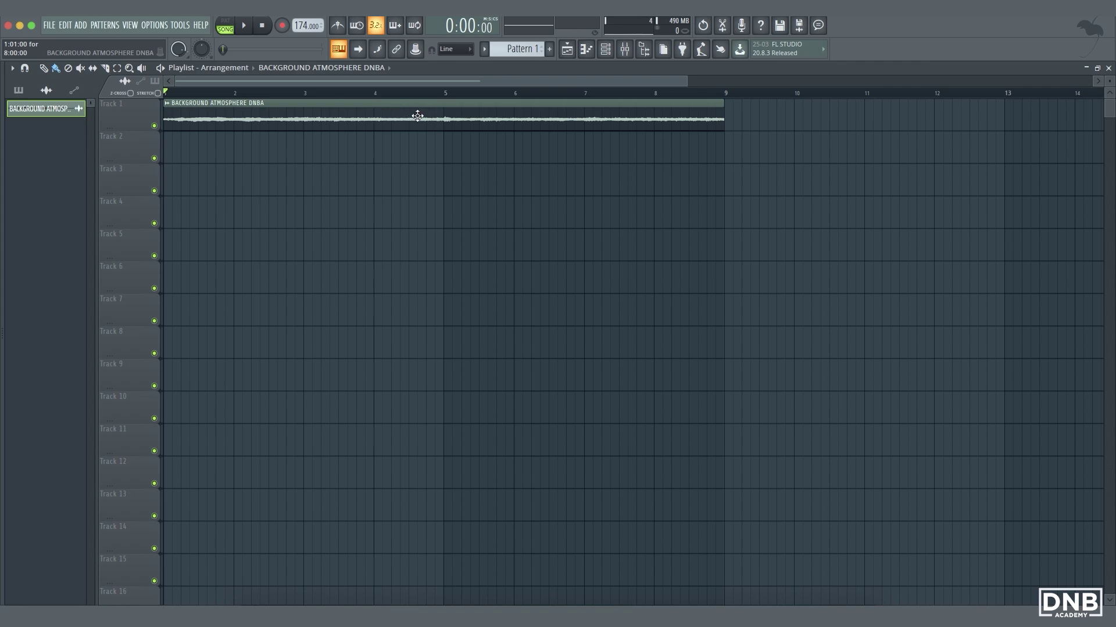
Open the BACKGROUND ATMOSPHERE DNBA sample settings and turn on Reverse
double_click(441, 114)
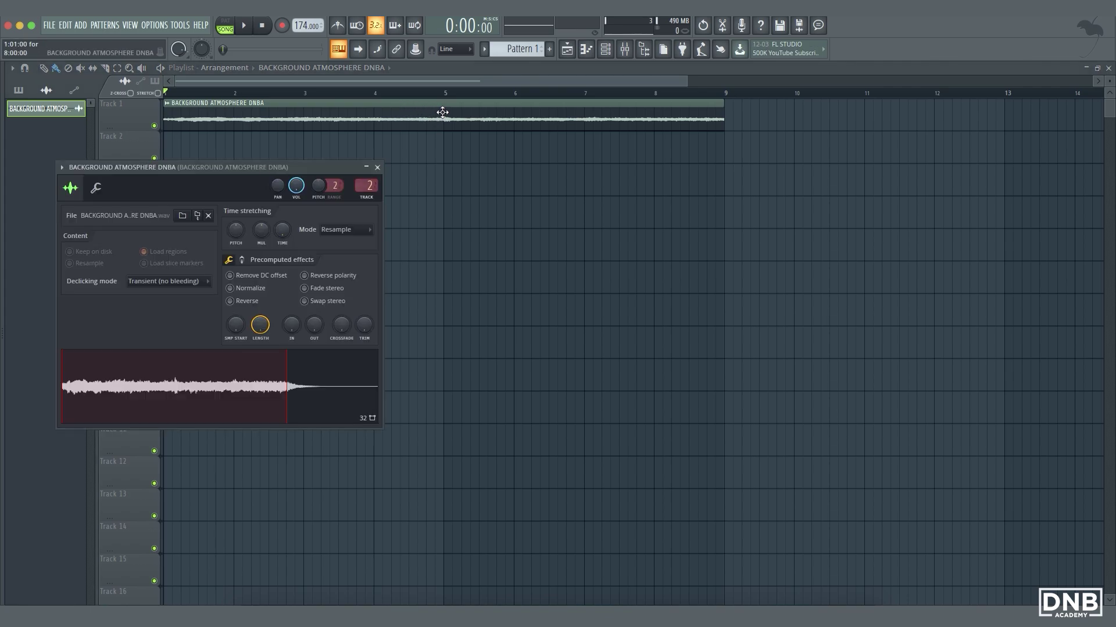
left_click_drag(323, 168, 613, 196)
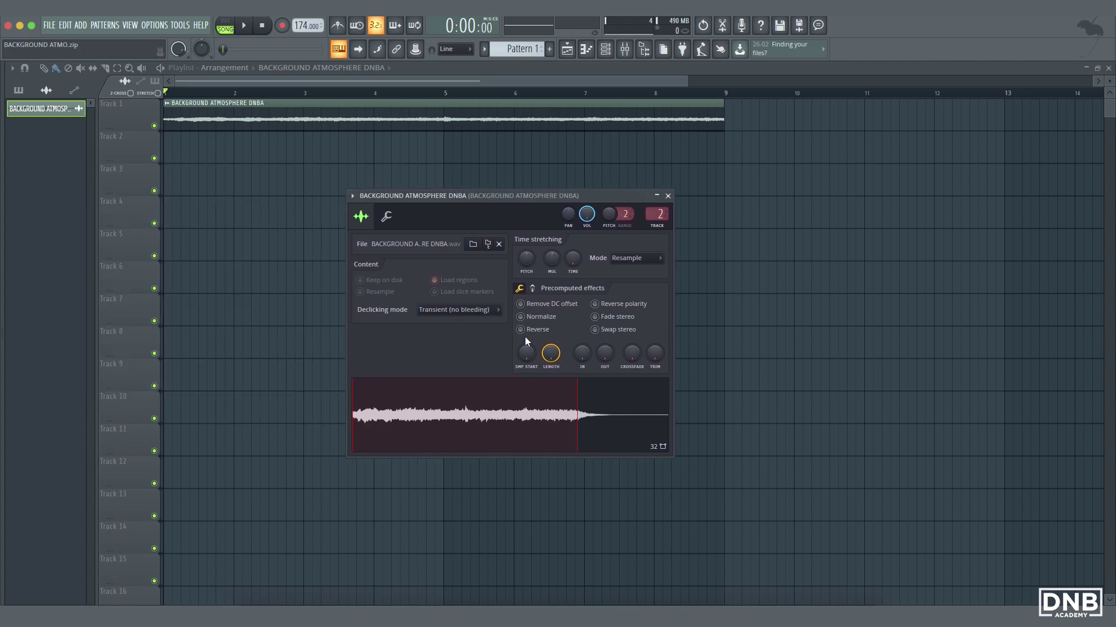
left_click(521, 330)
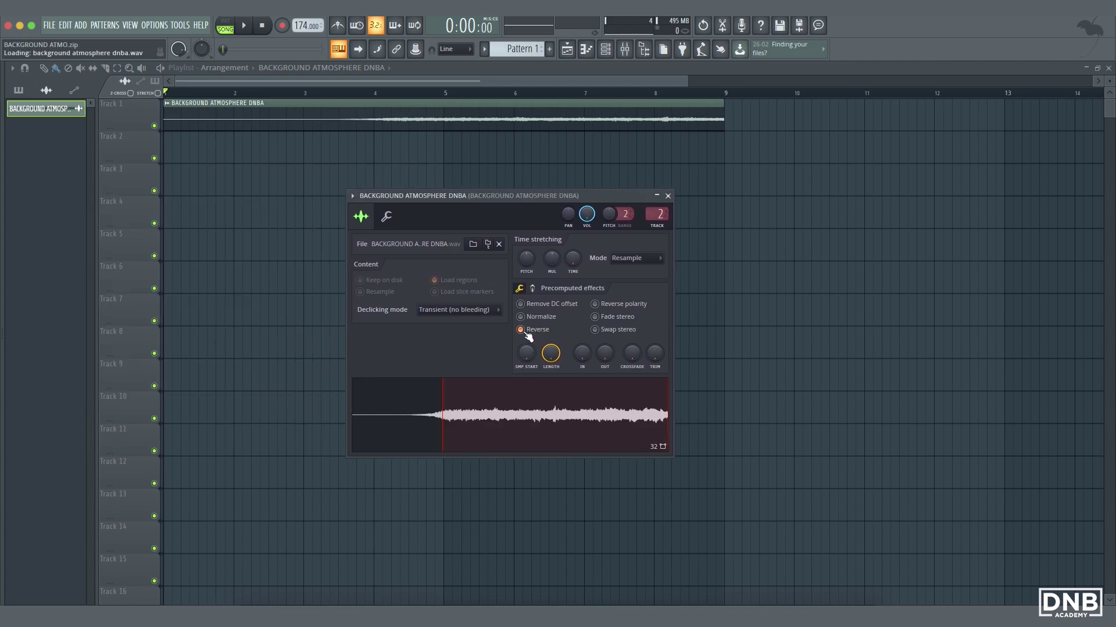
Lengthen the reversed clip on Track 1 to 11:04:00 and audition it from about bar 4 onward
left_click(383, 94)
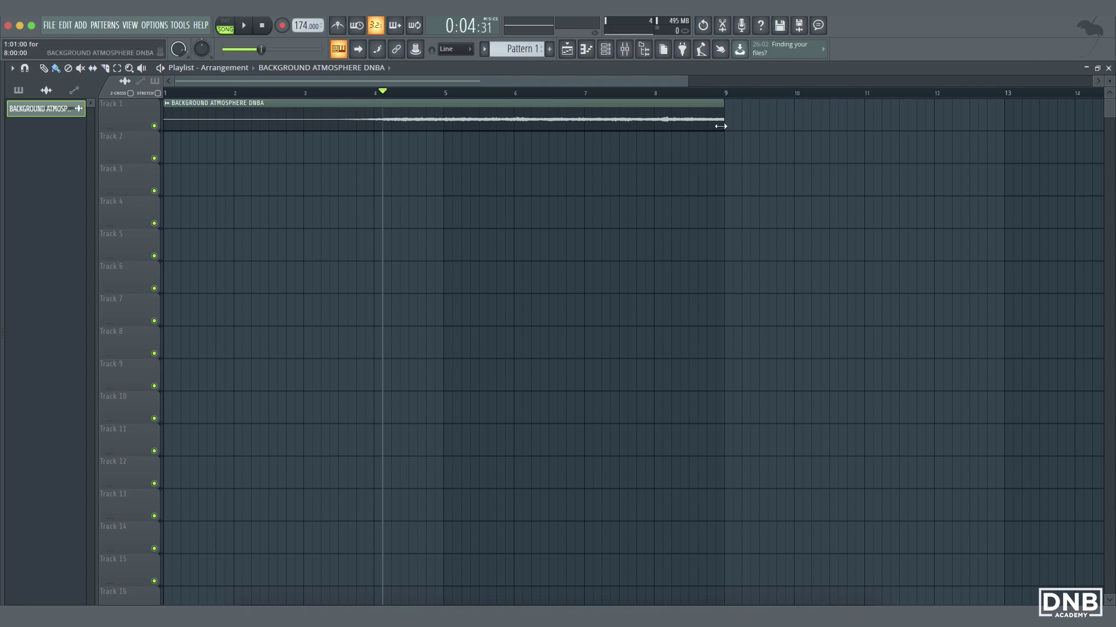
key("space")
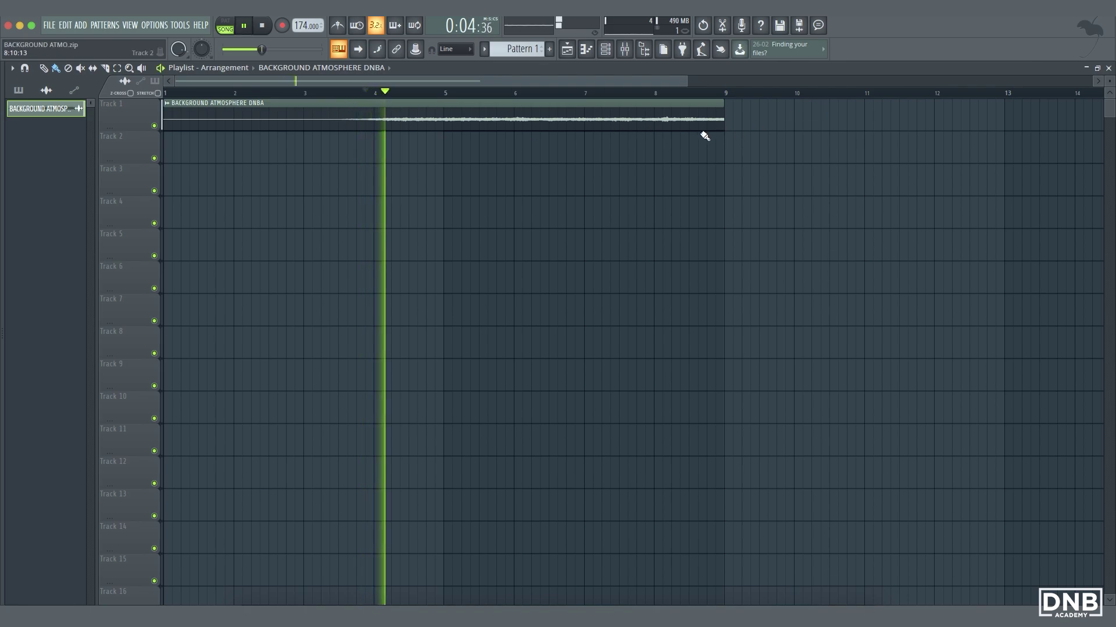
left_click_drag(723, 123, 919, 133)
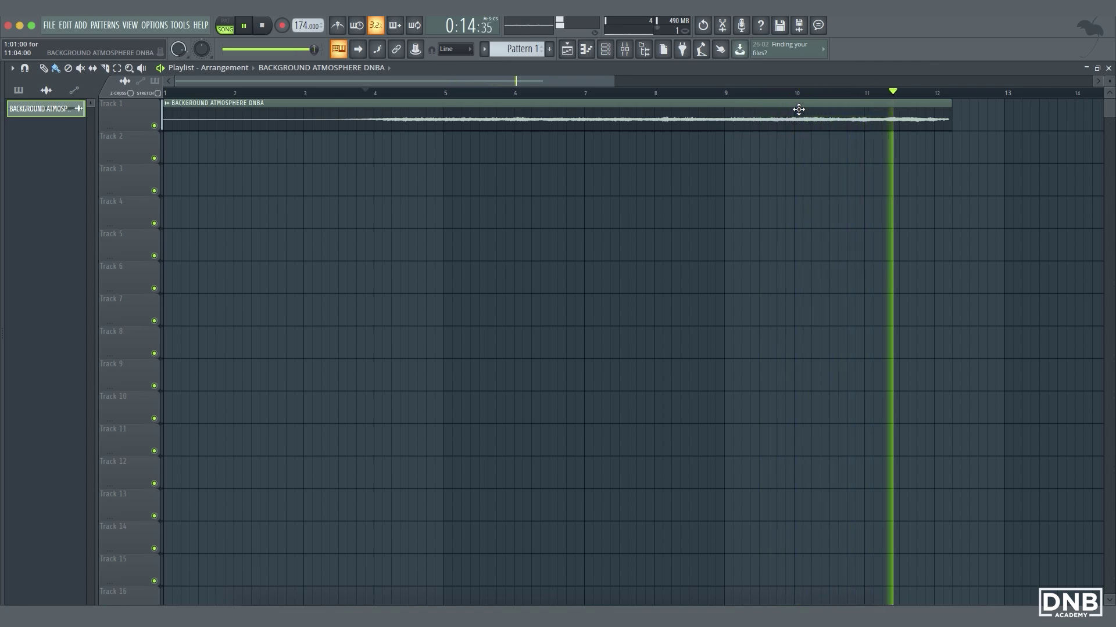
key("space")
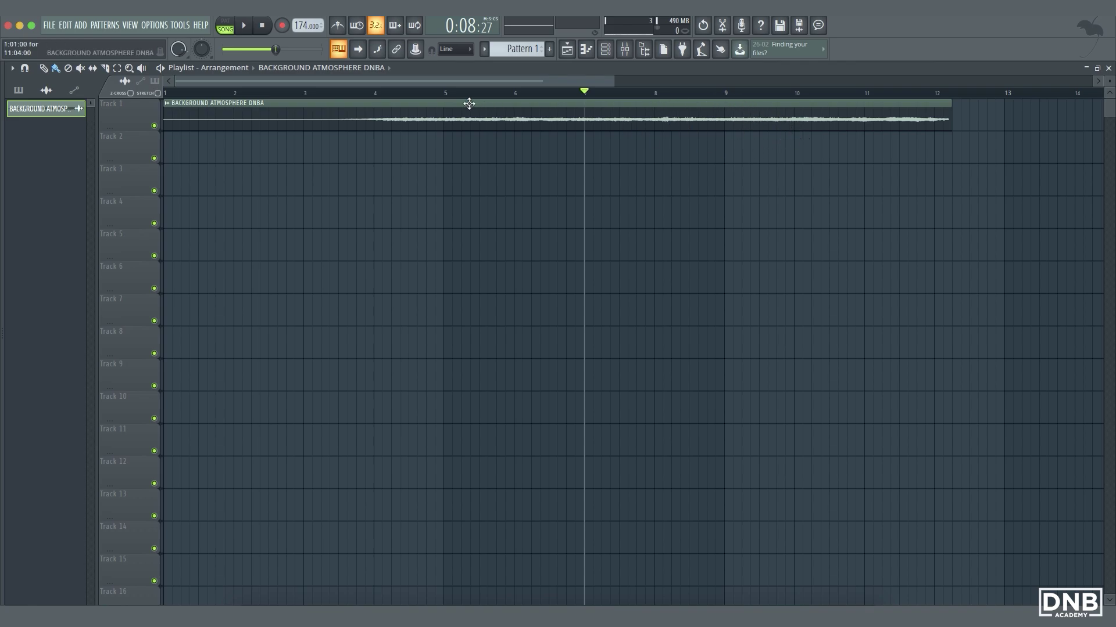
key("space")
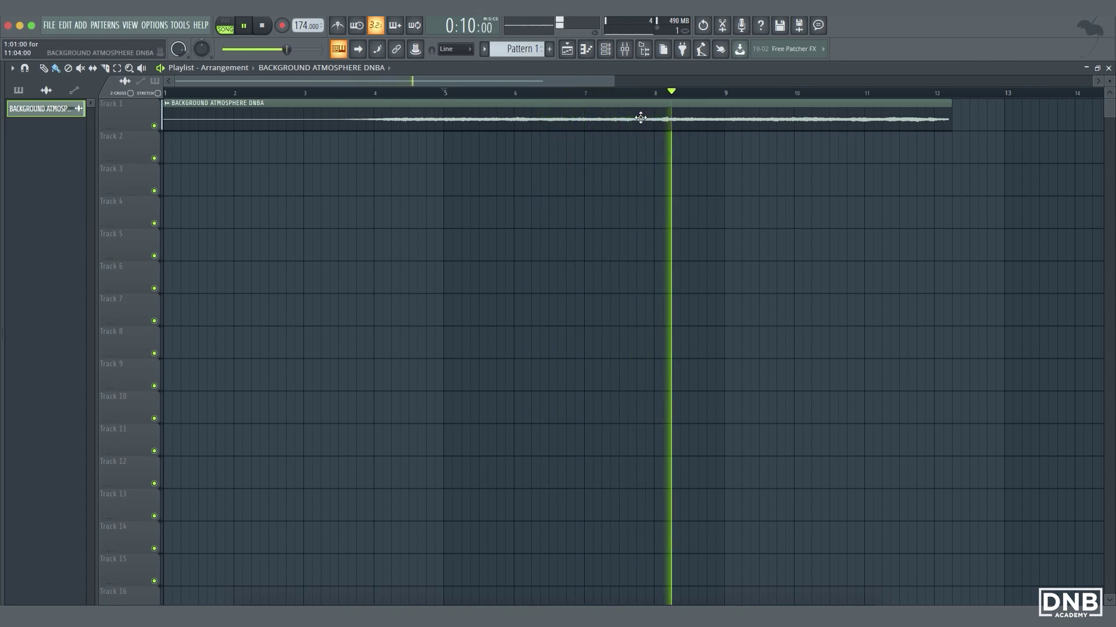
key("space")
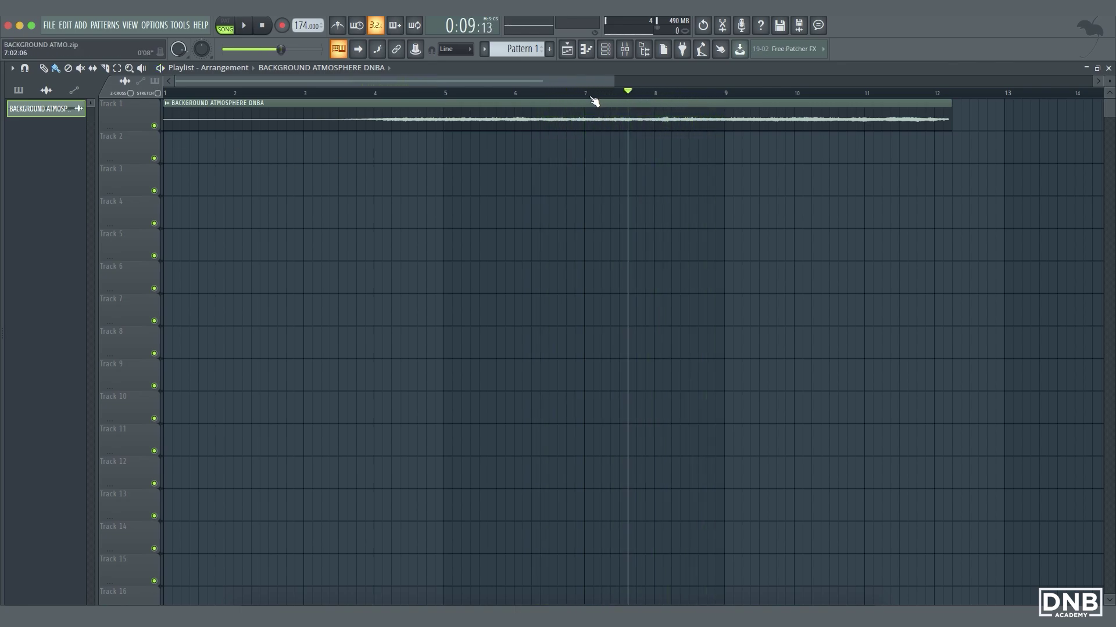
Audition the reversed clip in two-bar loops over bars 7 to 9 and bars 8 to 10
left_click_drag(725, 98, 569, 110)
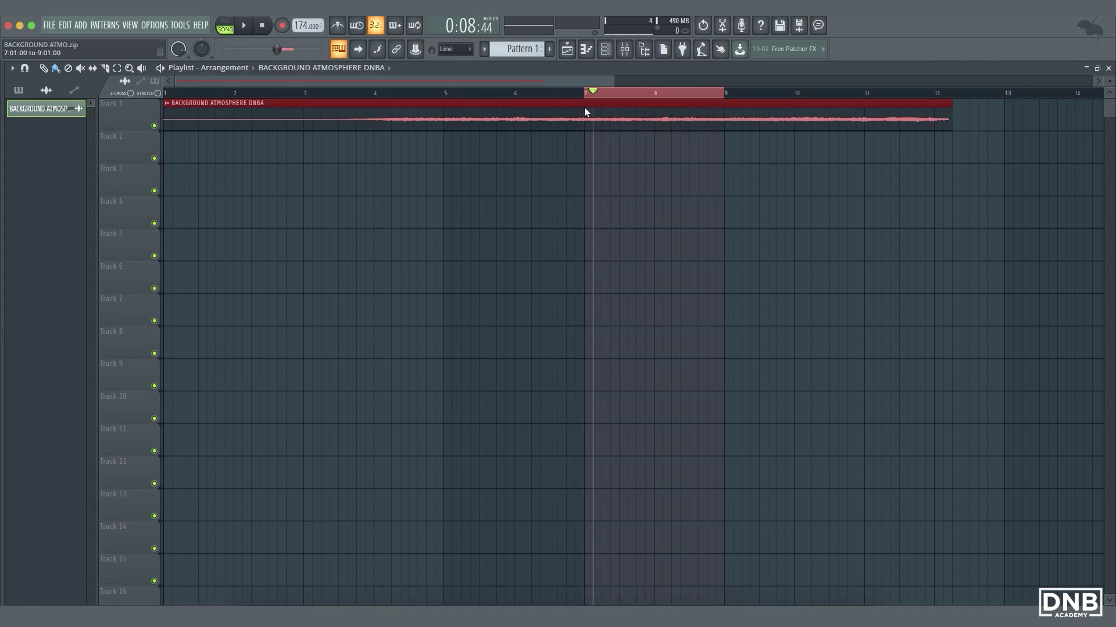
left_click(254, 22)
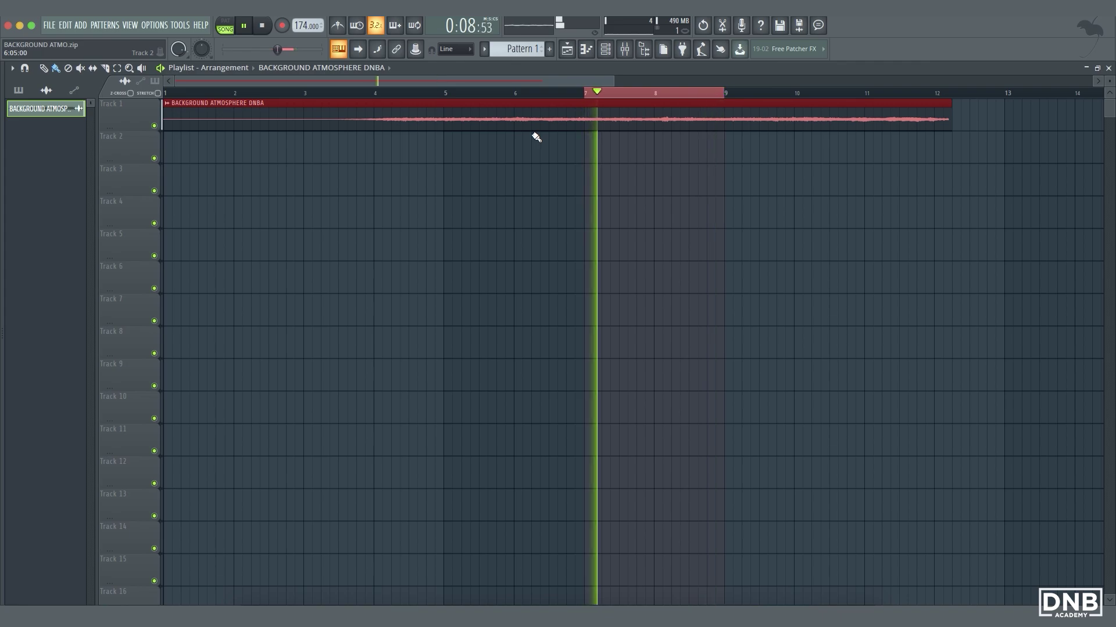
left_click(669, 127)
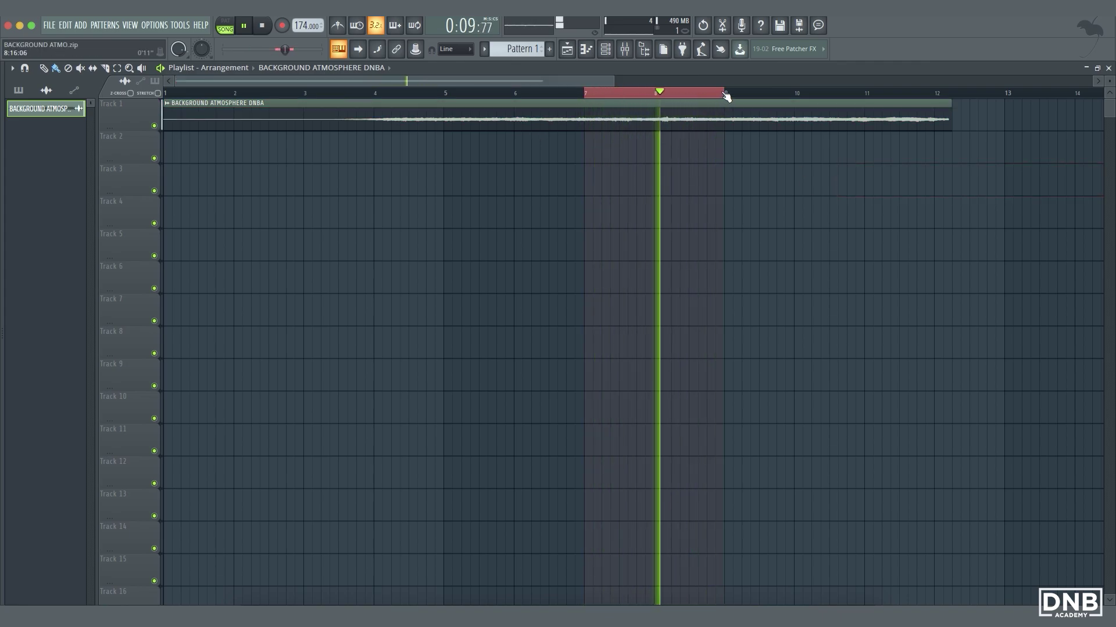
key("space")
left_click_drag(726, 97, 799, 106)
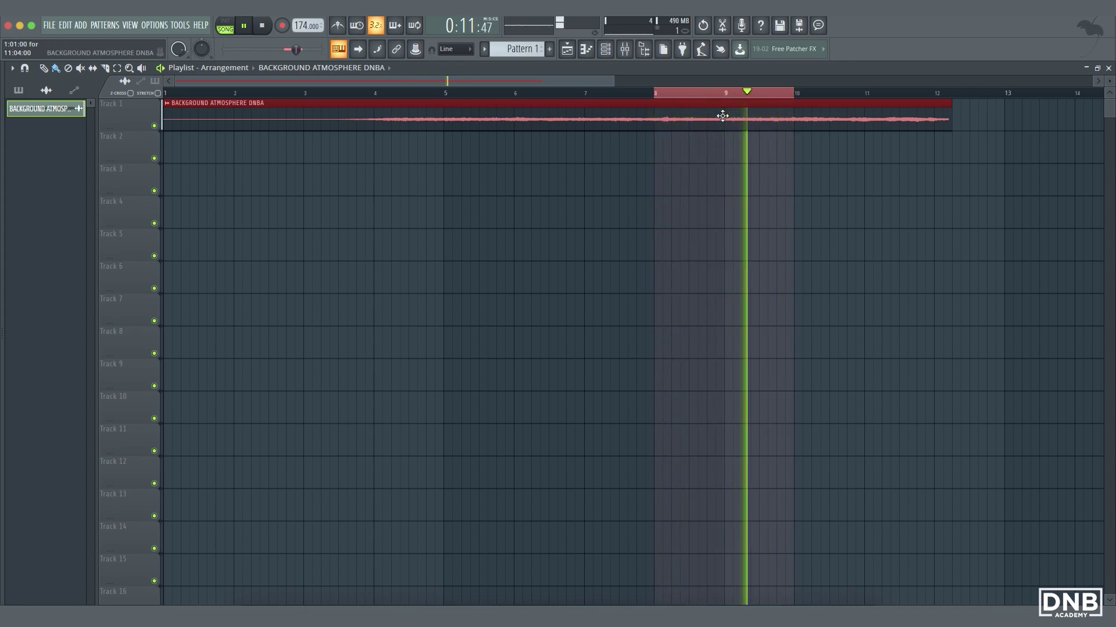
key("space")
Slice the reversed clip at bars 8 and 10 and delete the pieces before and after that section
left_click(771, 168)
right_click(821, 156)
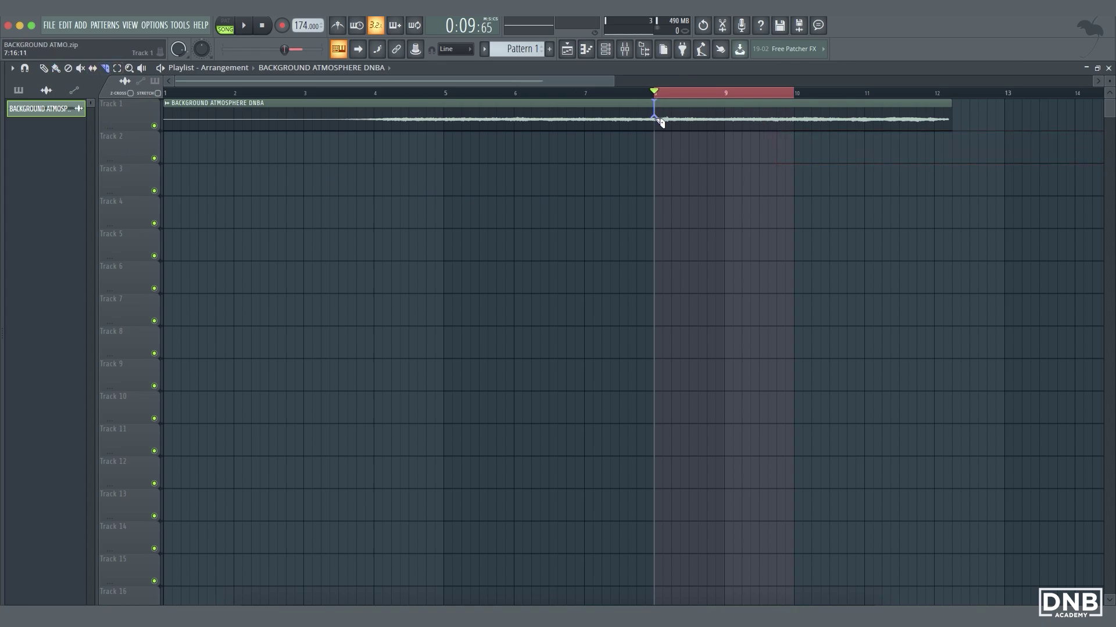
left_click(796, 110)
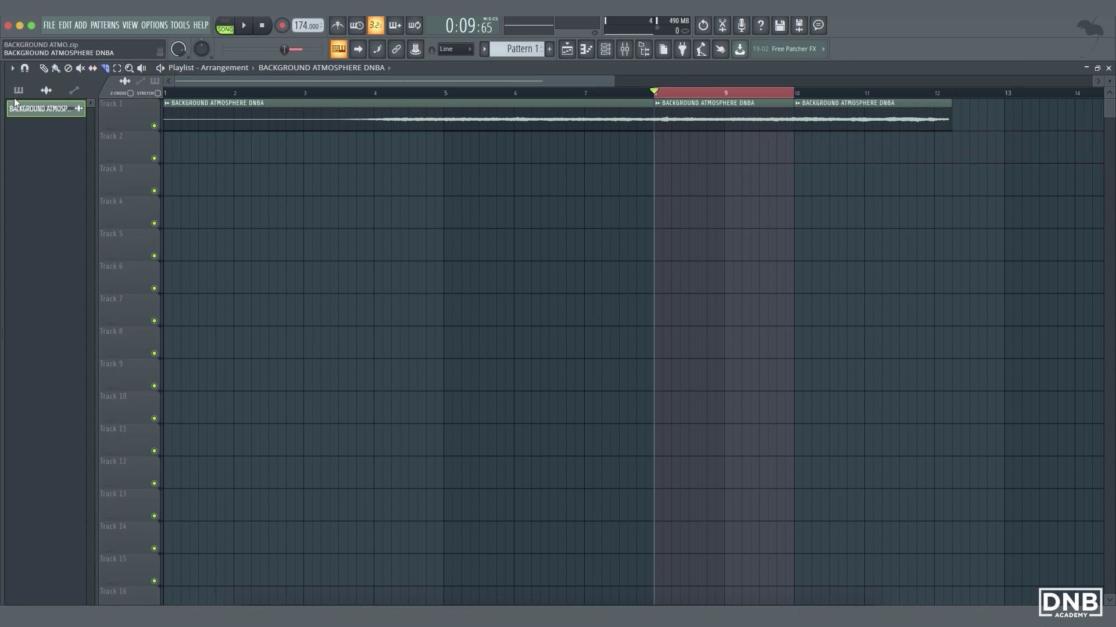
right_click(547, 119)
right_click(859, 120)
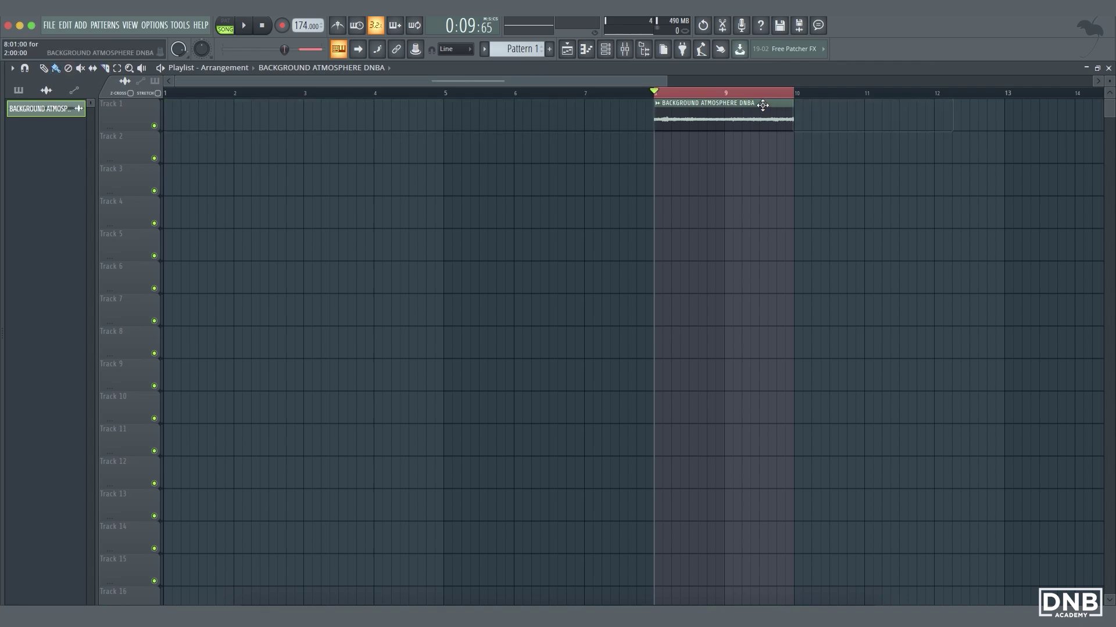
Clear the time selection and move the remaining two-bar clip to bar 1 of Track 1
left_click_drag(655, 113, 165, 116)
left_click(649, 98)
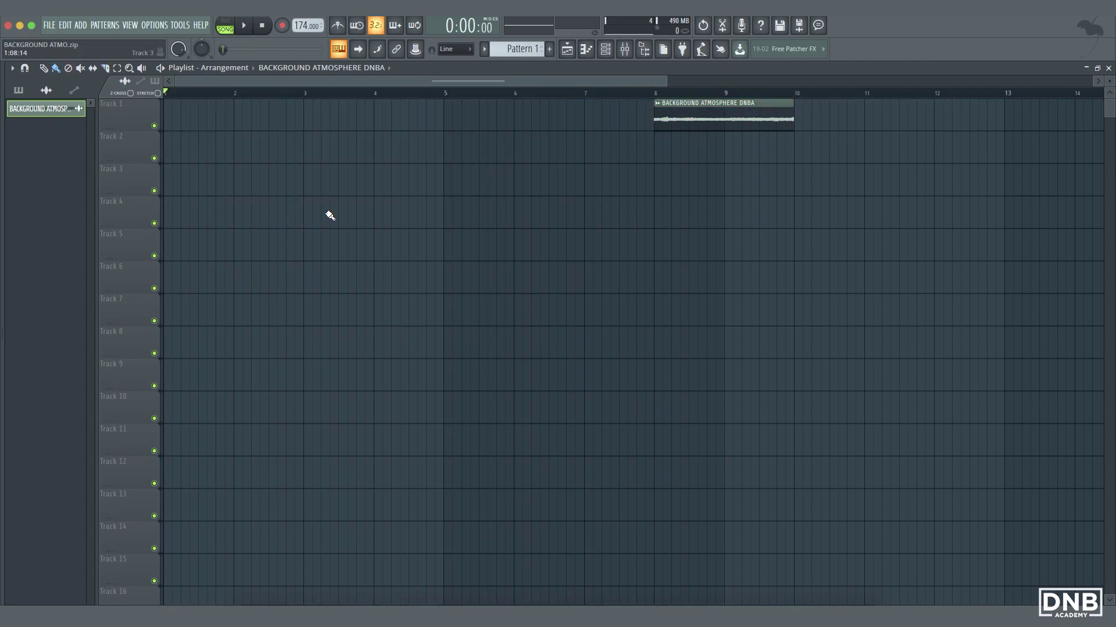
left_click_drag(705, 120, 170, 120)
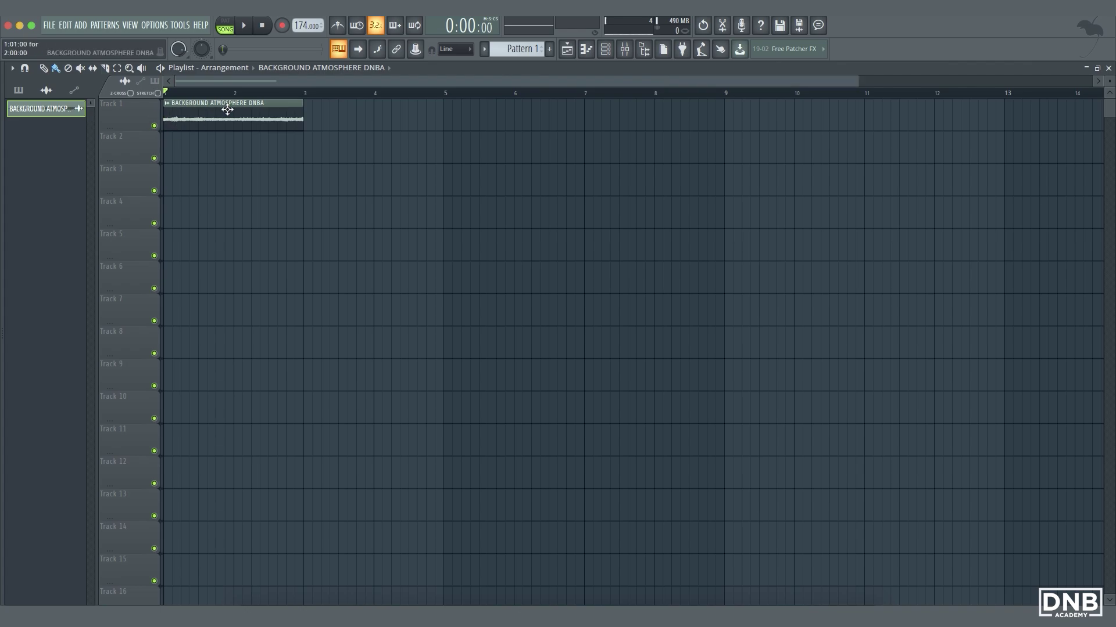
Repeat the two-bar clip three times along Track 1 up to bar 9 and audition the sequence
left_click_drag(310, 154, 642, 151)
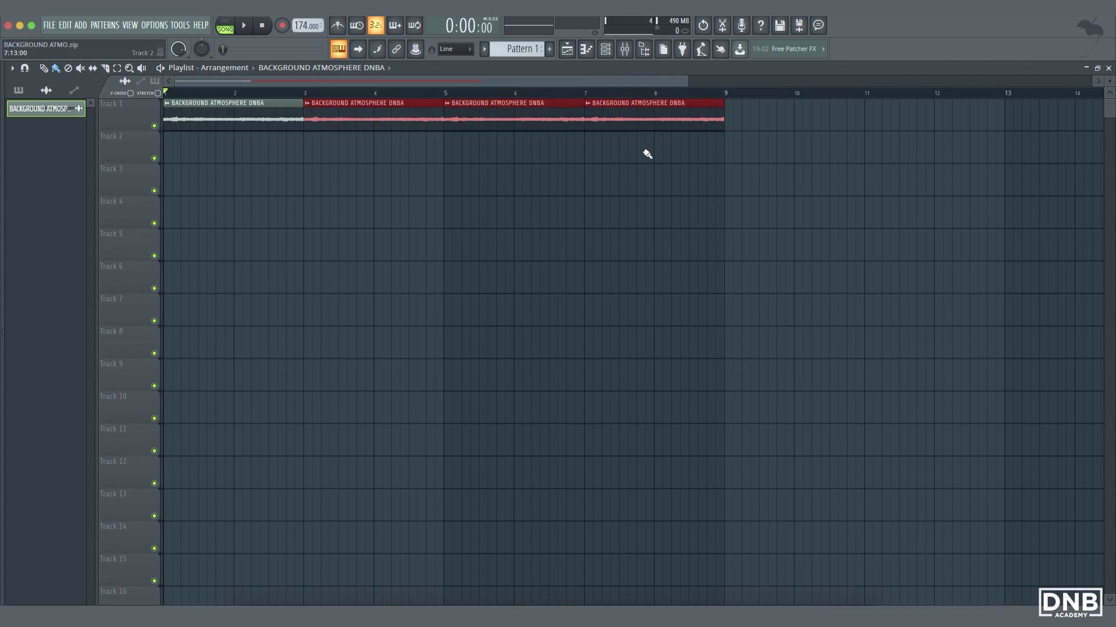
key("space")
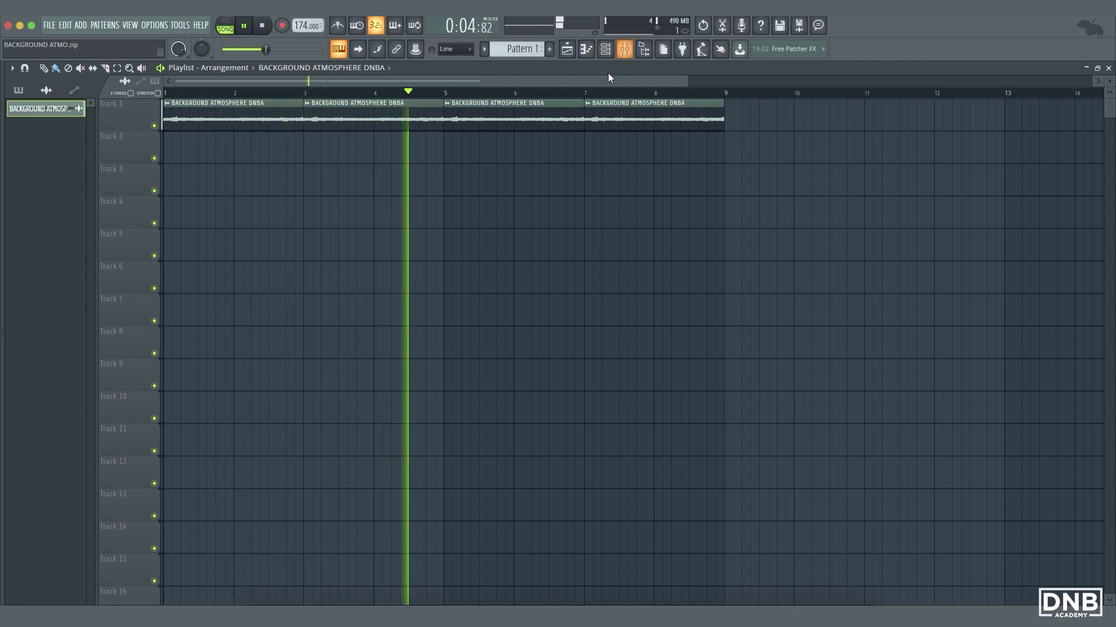
key("space")
Check the atmosphere's frequency curve in its Fruity parametric EQ 2 while the loop plays
left_click(625, 50)
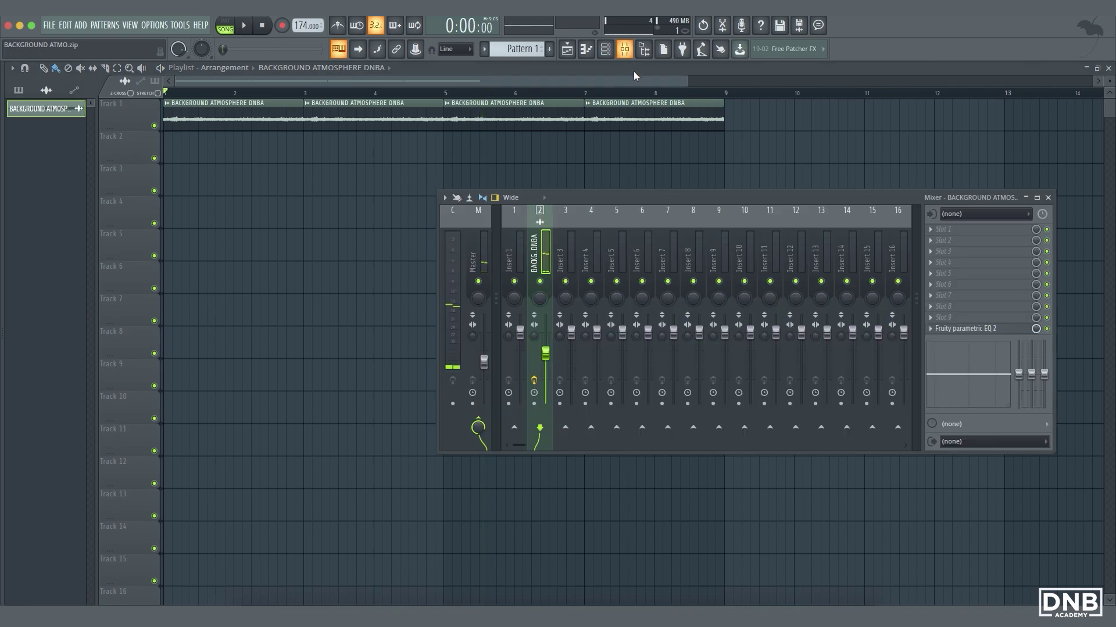
left_click(983, 329)
left_click(983, 329)
left_click(983, 329)
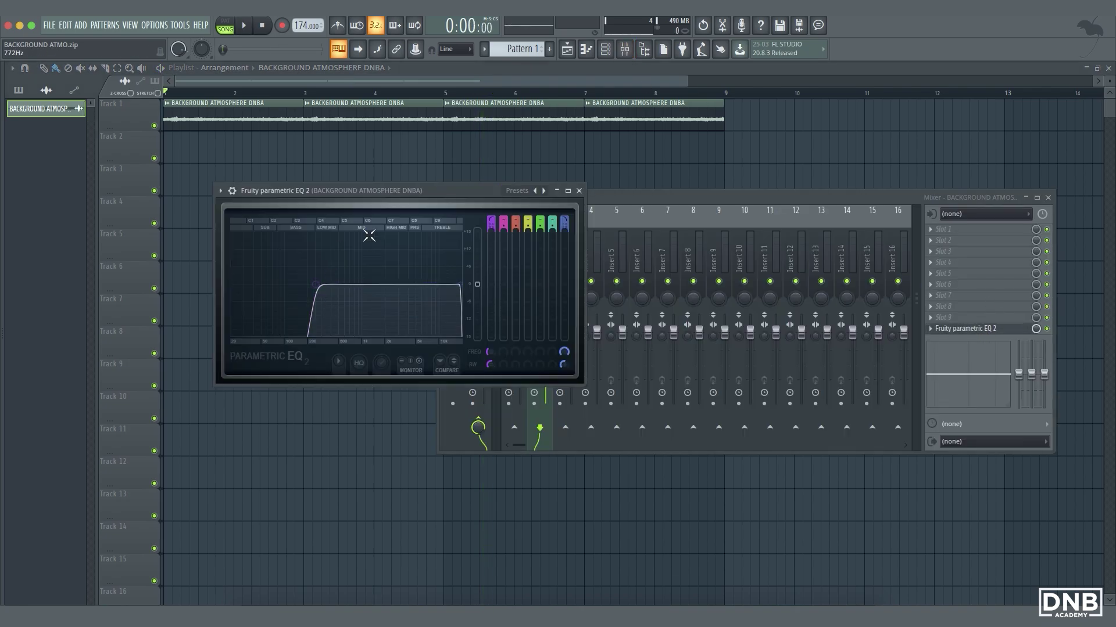
left_click_drag(452, 189, 460, 175)
key("space")
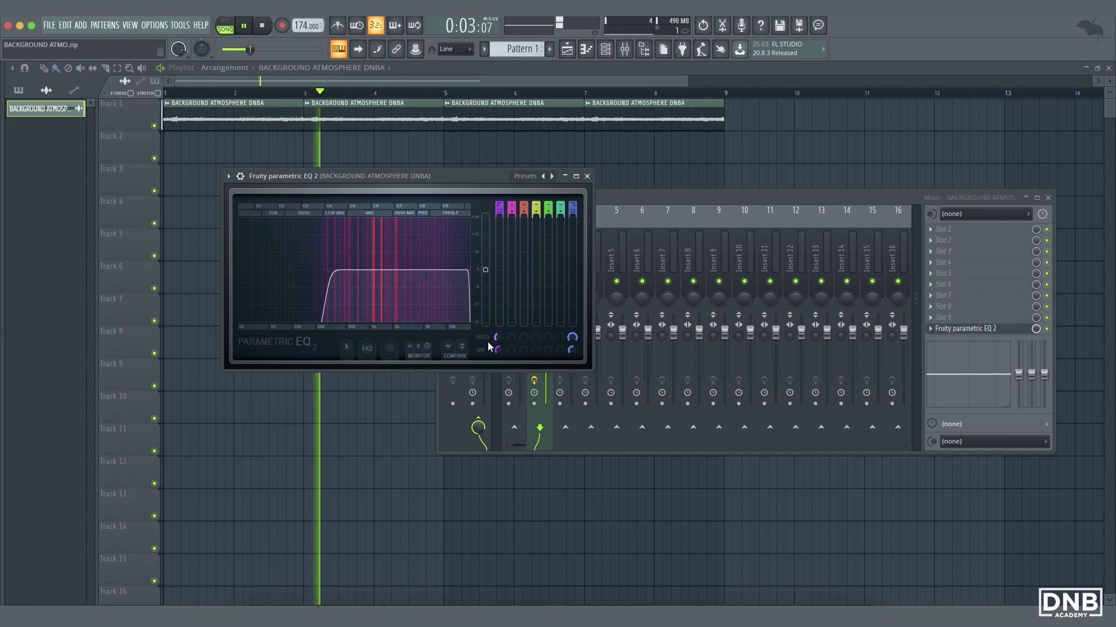
left_click(586, 176)
key("space")
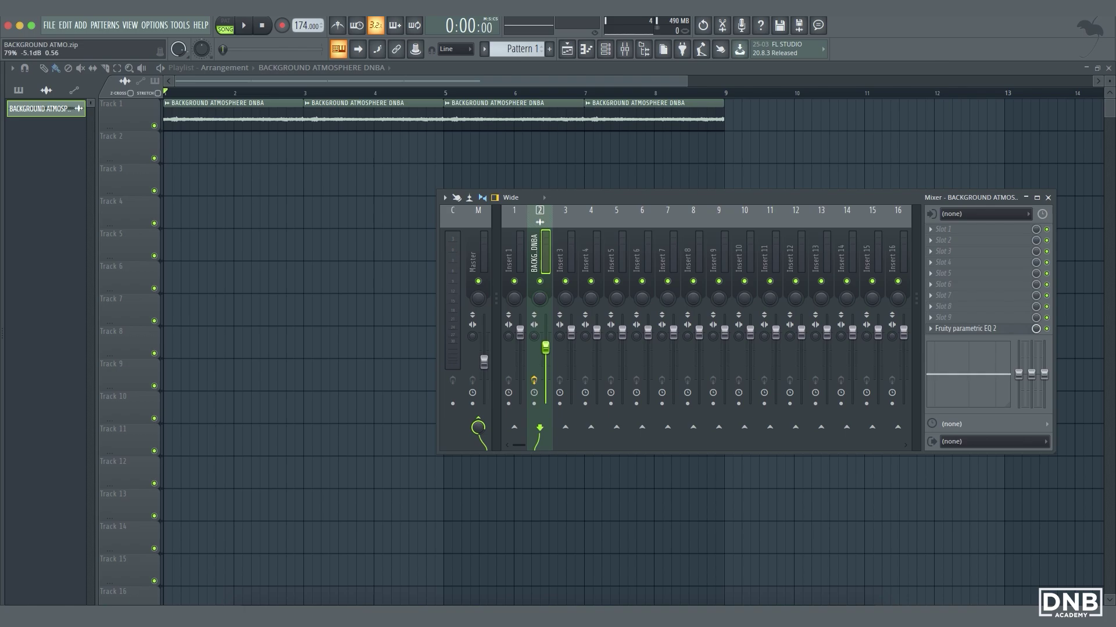
Set the atmosphere mixer track's level to -5.1 dB and audition the clips on Track 1
right_click(545, 347)
left_click(580, 406)
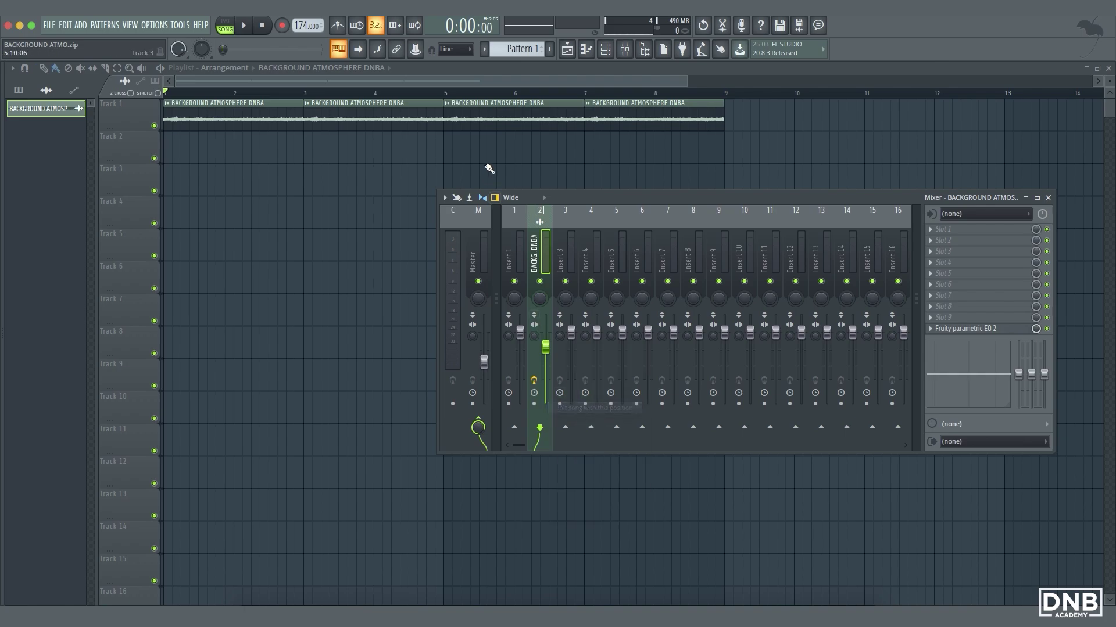
key("space")
key("F9")
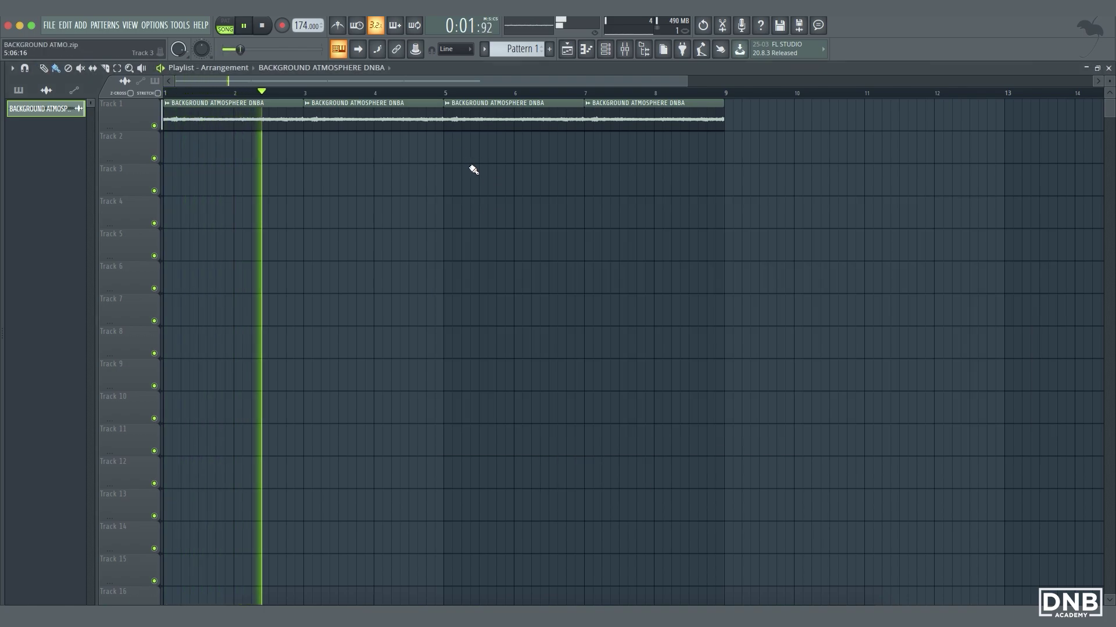
key("space")
Lower the atmosphere sample's time-stretching pitch to -200 cents in its channel settings and audition the clips
double_click(505, 118)
left_click_drag(624, 198, 612, 164)
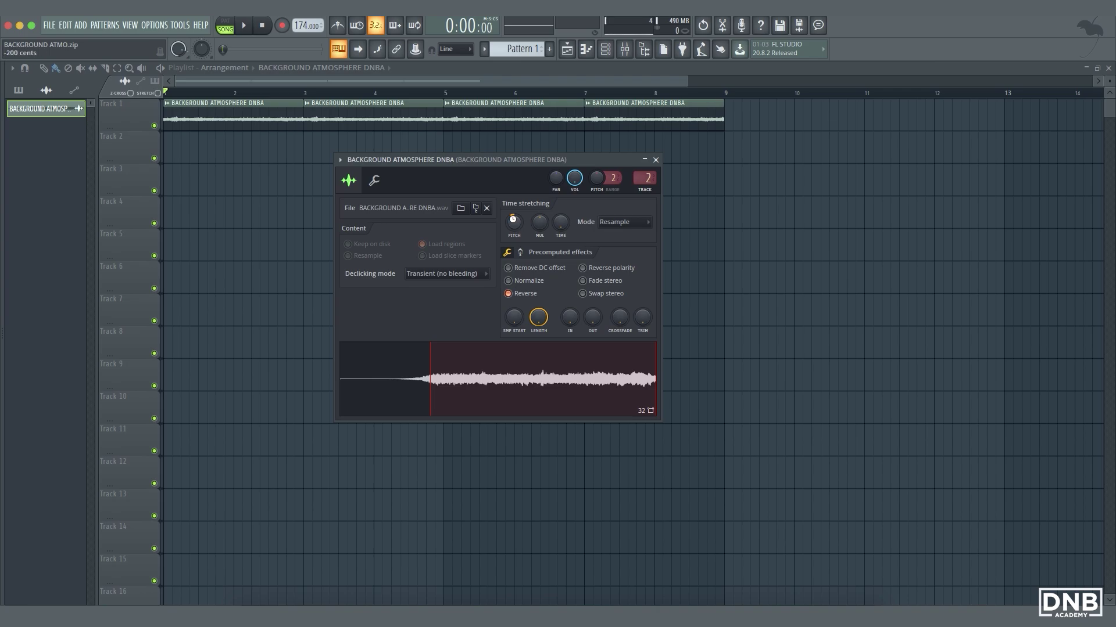
key("space")
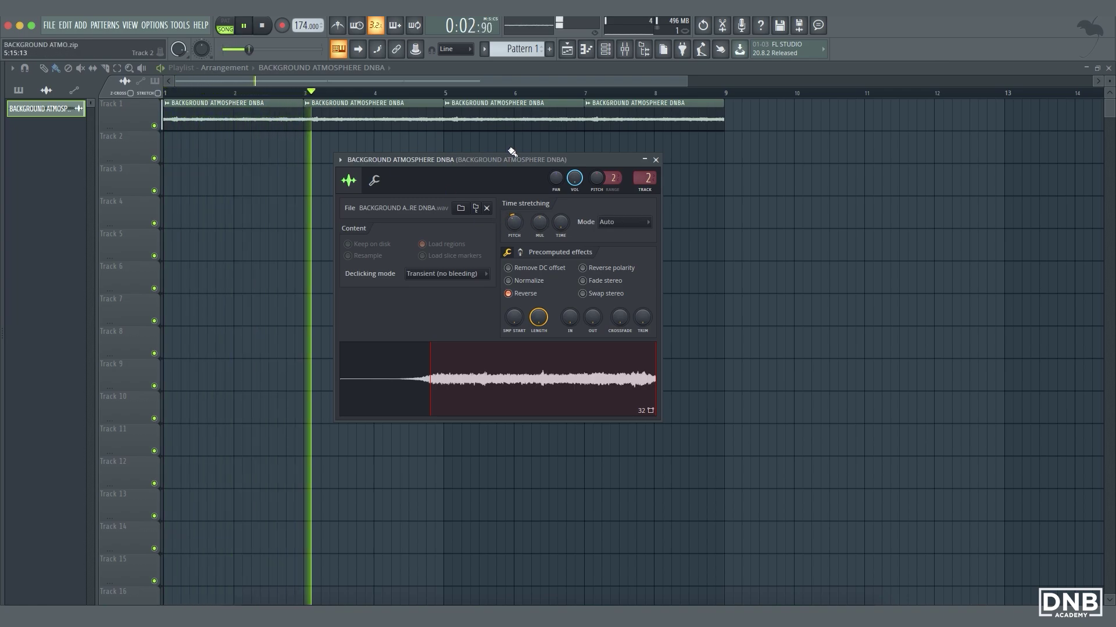
left_click(501, 82)
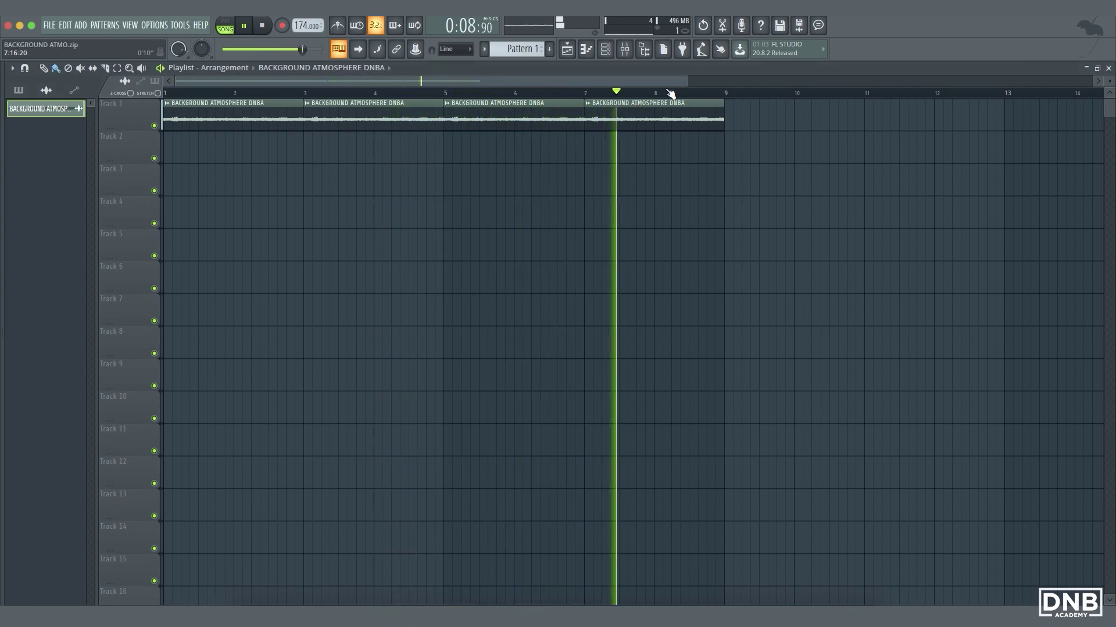
left_click_drag(684, 82, 723, 82)
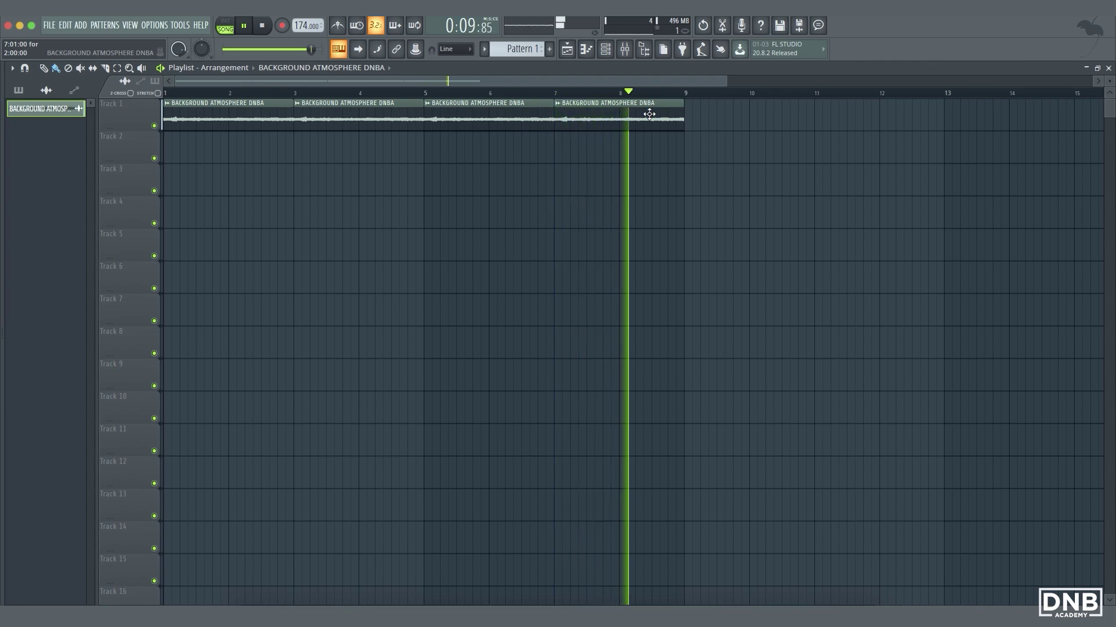
key("space")
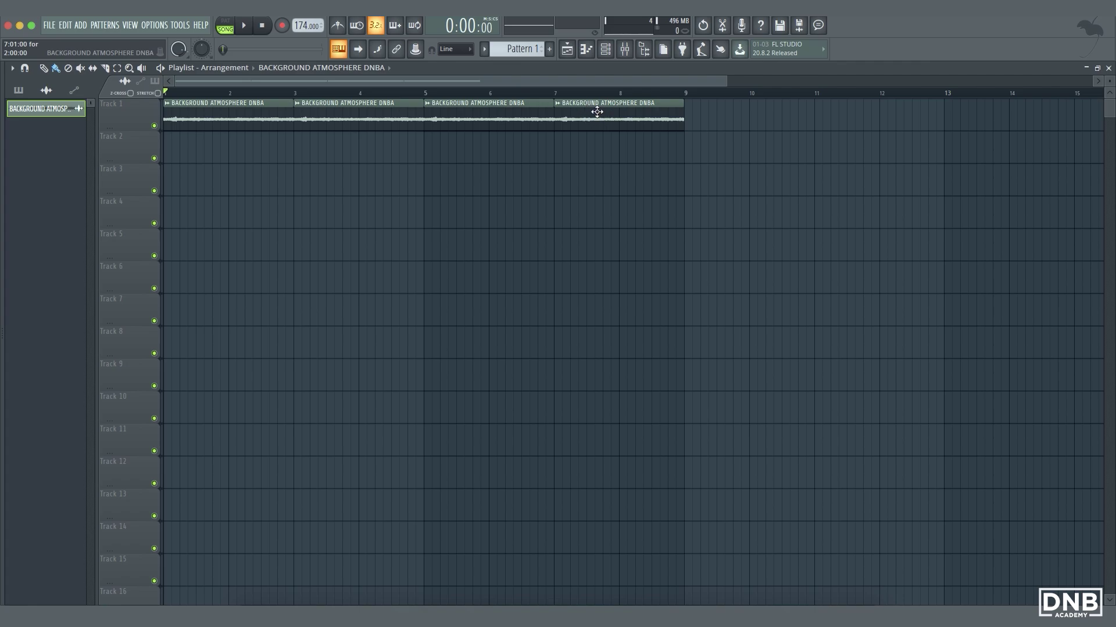
Extend the fourth clip to bar 10, trim its start to bar 9, and place the one-bar remainder at bar 7 on Track 1
left_click_drag(597, 120, 603, 151)
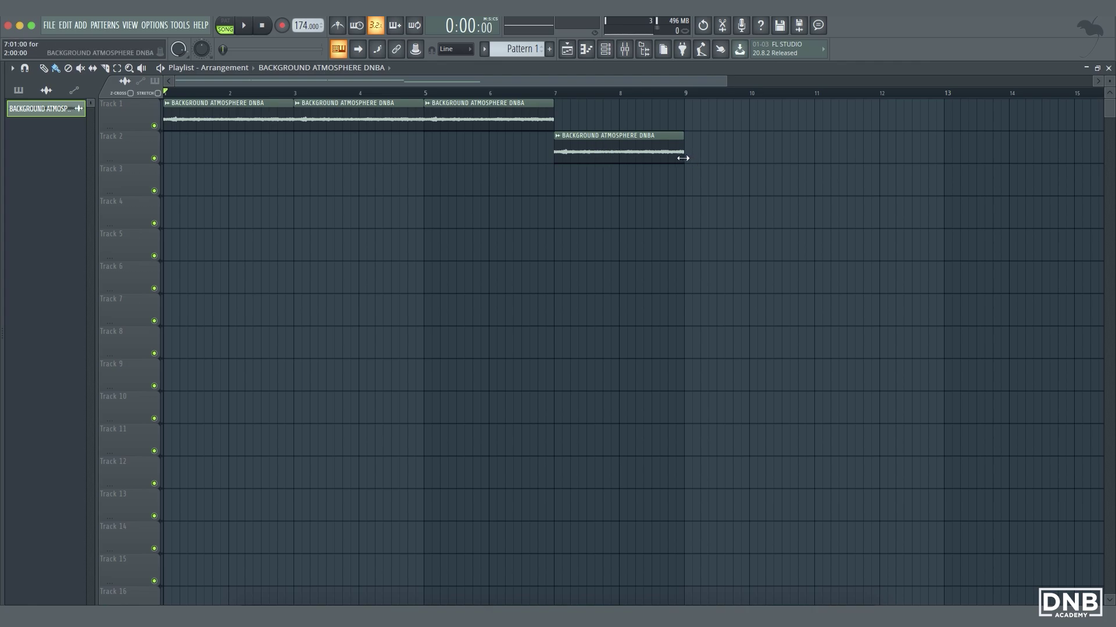
left_click_drag(681, 145, 747, 145)
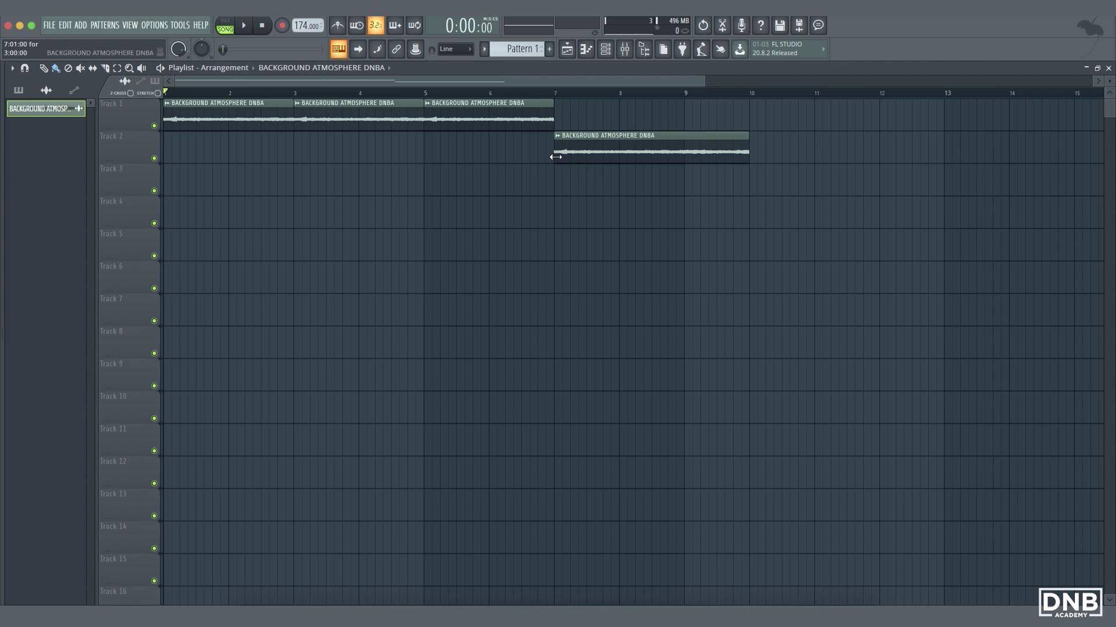
left_click_drag(558, 157, 685, 164)
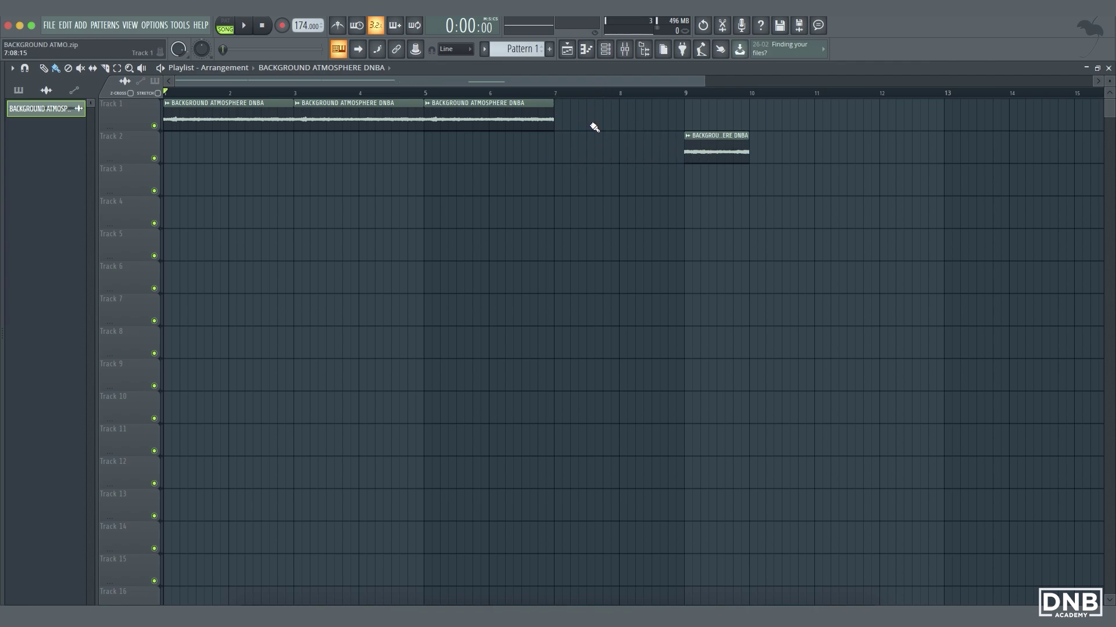
left_click_drag(706, 142, 609, 118)
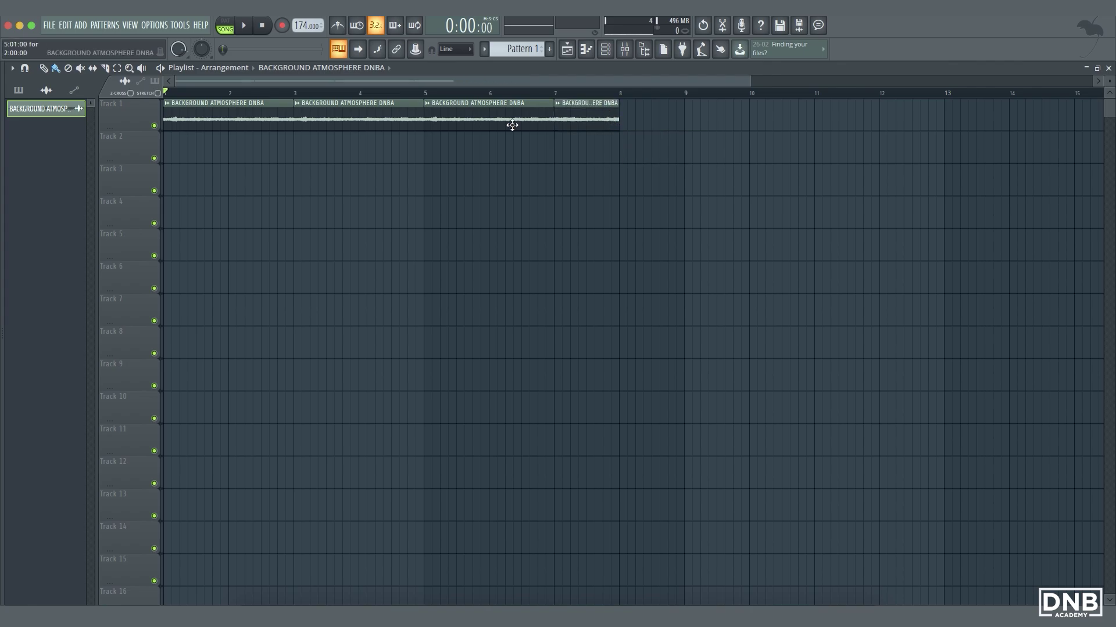
Duplicate the one-bar clip at bar 8 on Track 1 and play the arrangement
key("space")
left_click(637, 102)
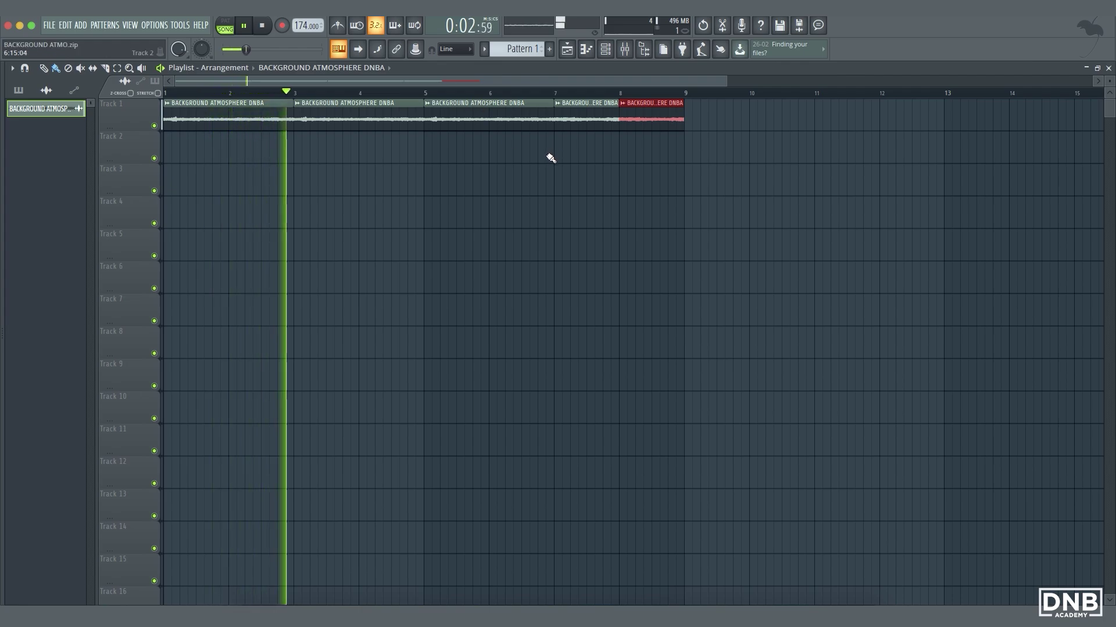
key("space")
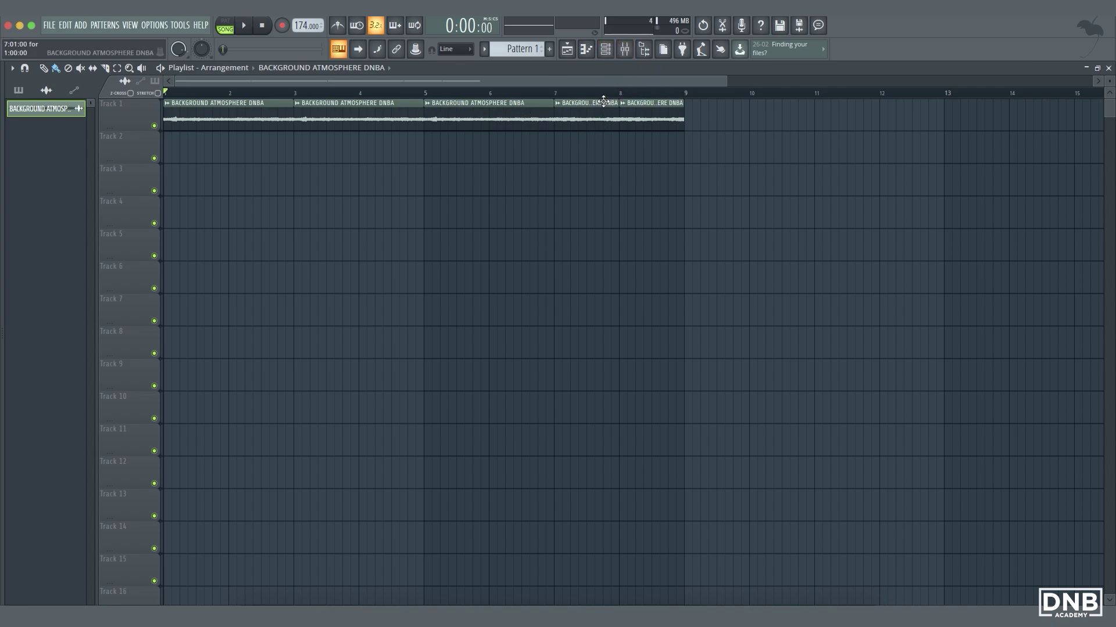
left_click_drag(594, 93, 675, 93)
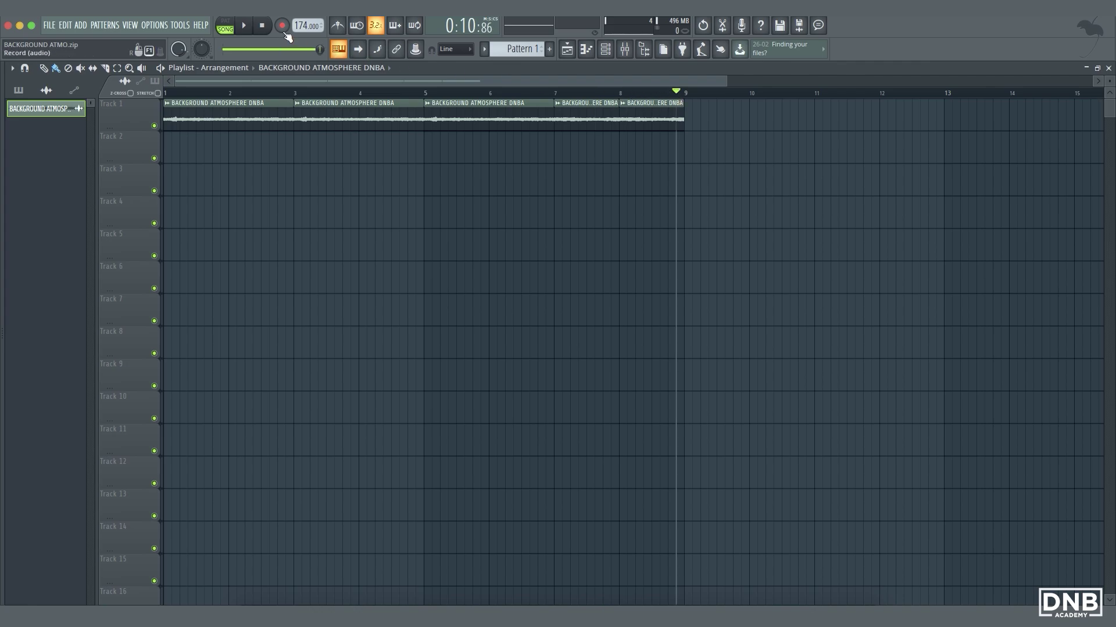
left_click(265, 29)
Add LFOTool to the atmosphere's mixer track in the slot above Fruity parametric EQ 2, and enable the metronome
left_click(625, 53)
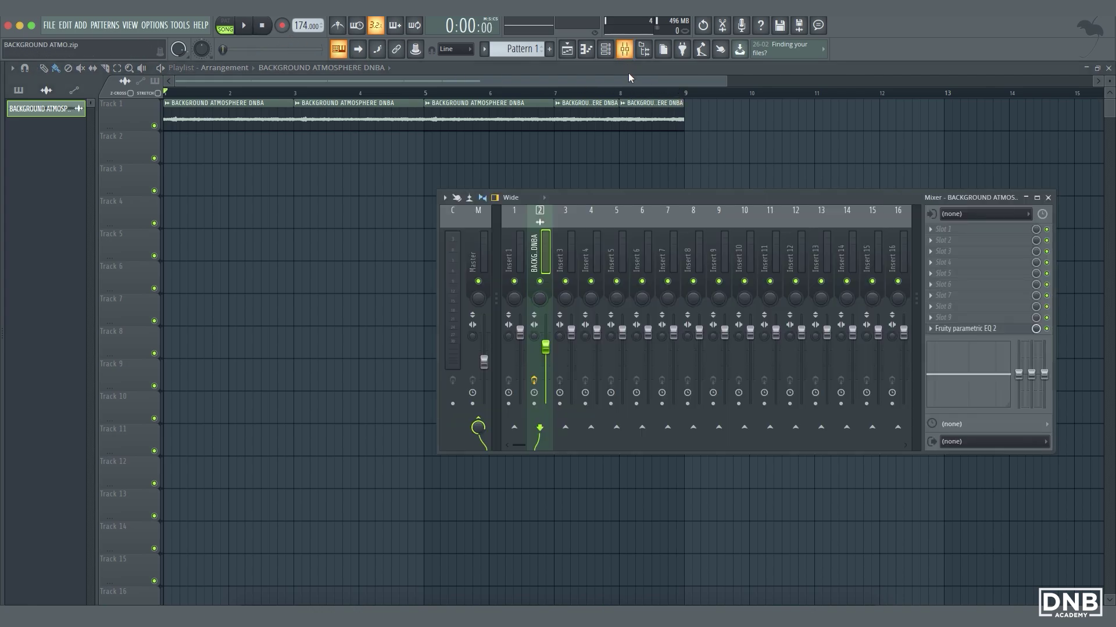
left_click(933, 321)
mouse_move(945, 330)
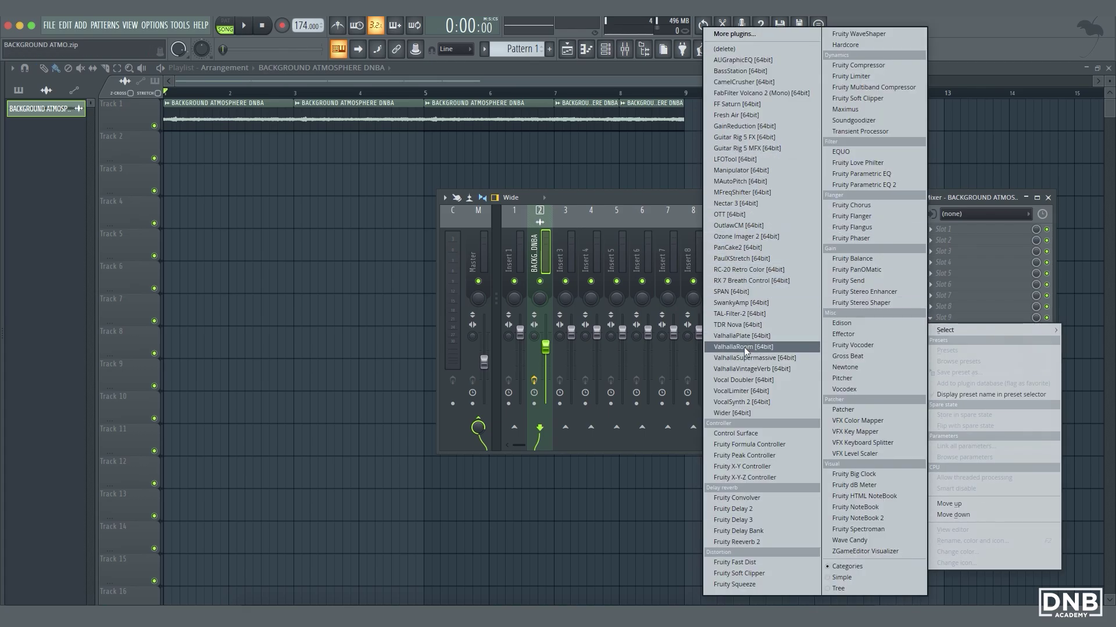
left_click(735, 160)
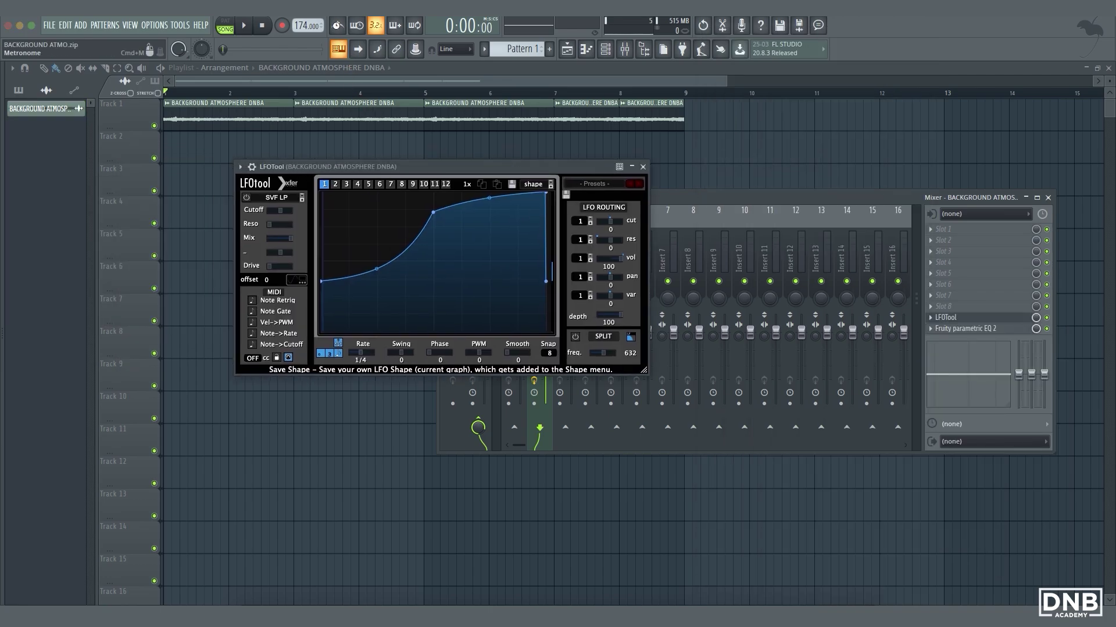
left_click_drag(447, 168, 577, 178)
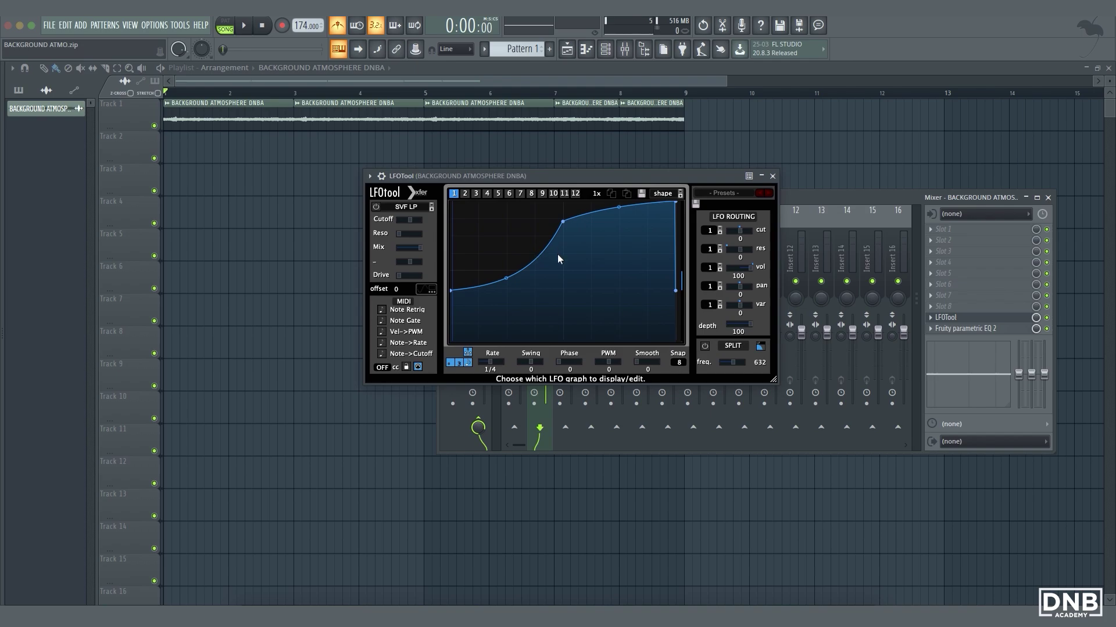
Raise the LFOTool curve's middle point to maximum and its start point to about mid-height, and audition the pumping
key("space")
left_click_drag(562, 221, 565, 201)
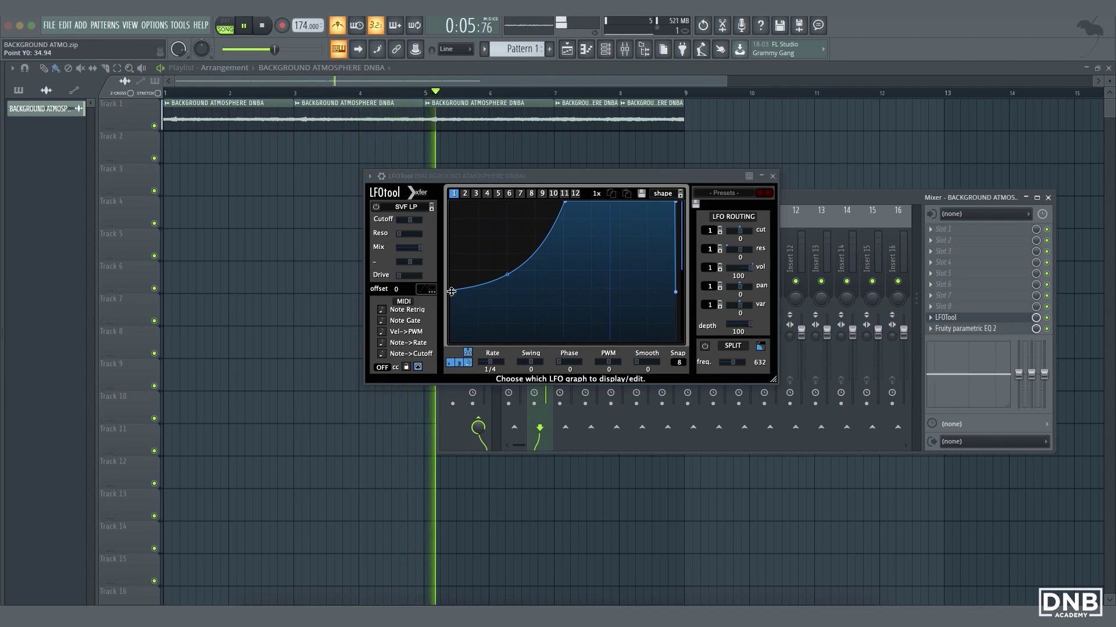
key("space")
left_click_drag(451, 291, 455, 289)
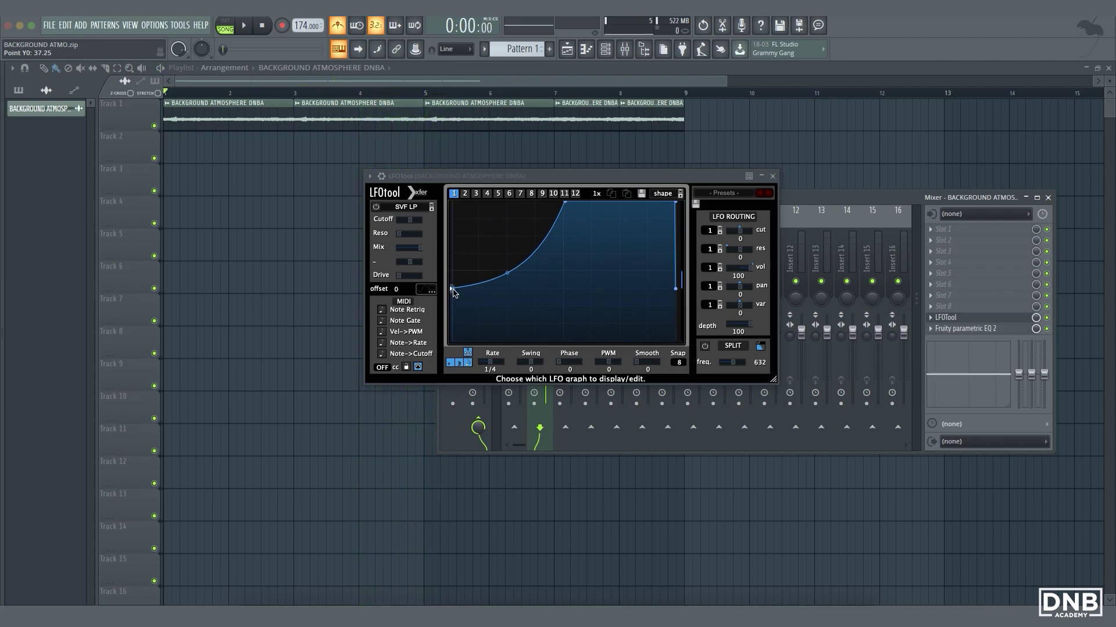
left_click_drag(450, 290, 451, 274)
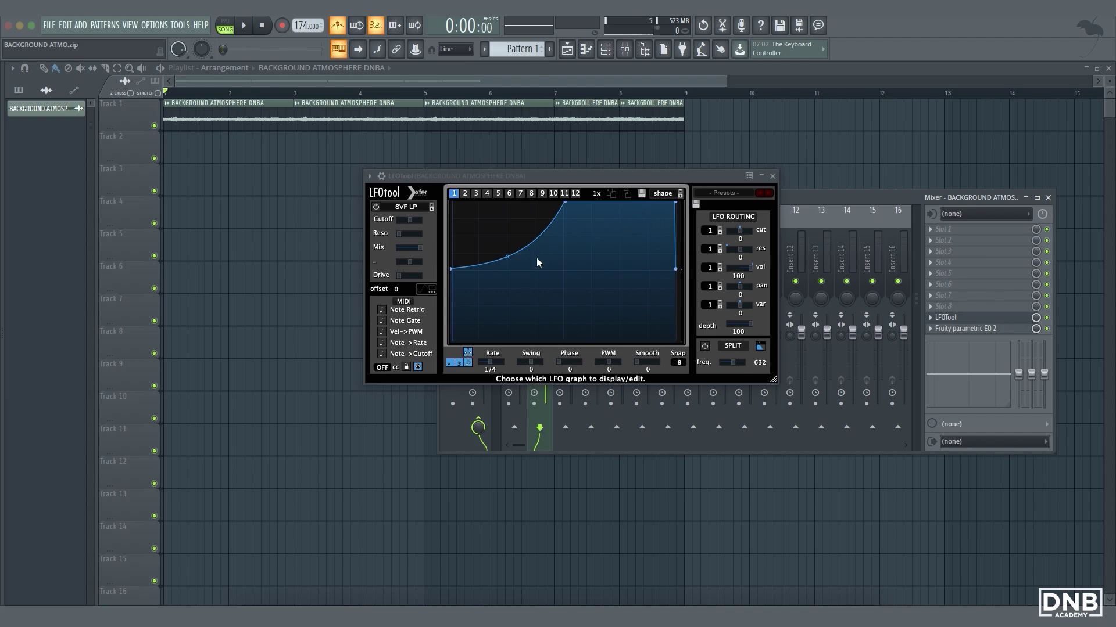
key("space")
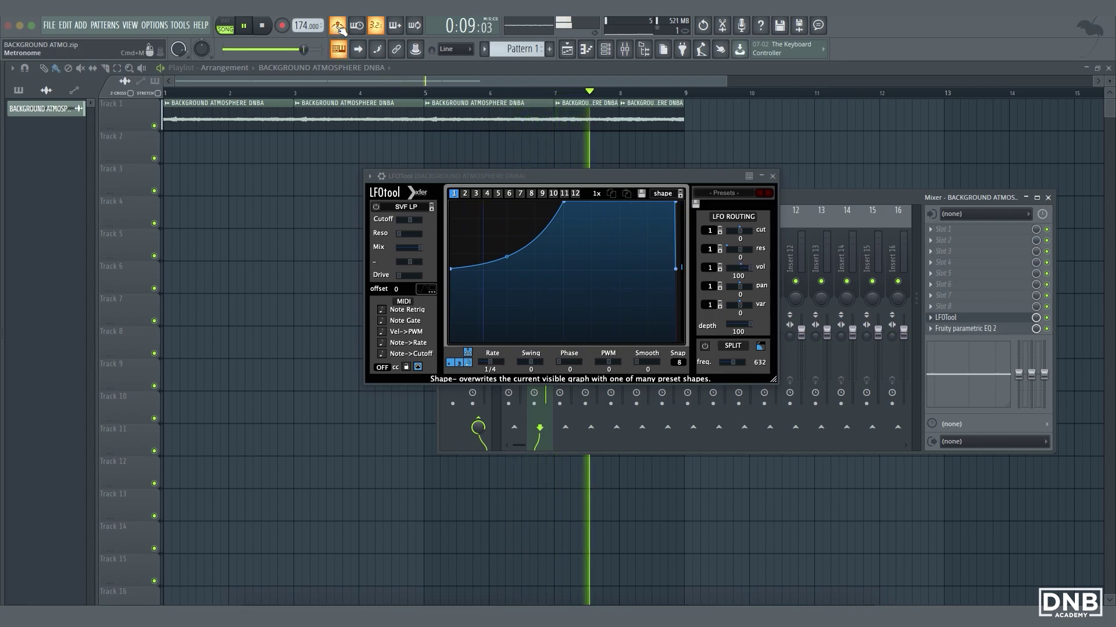
key("space")
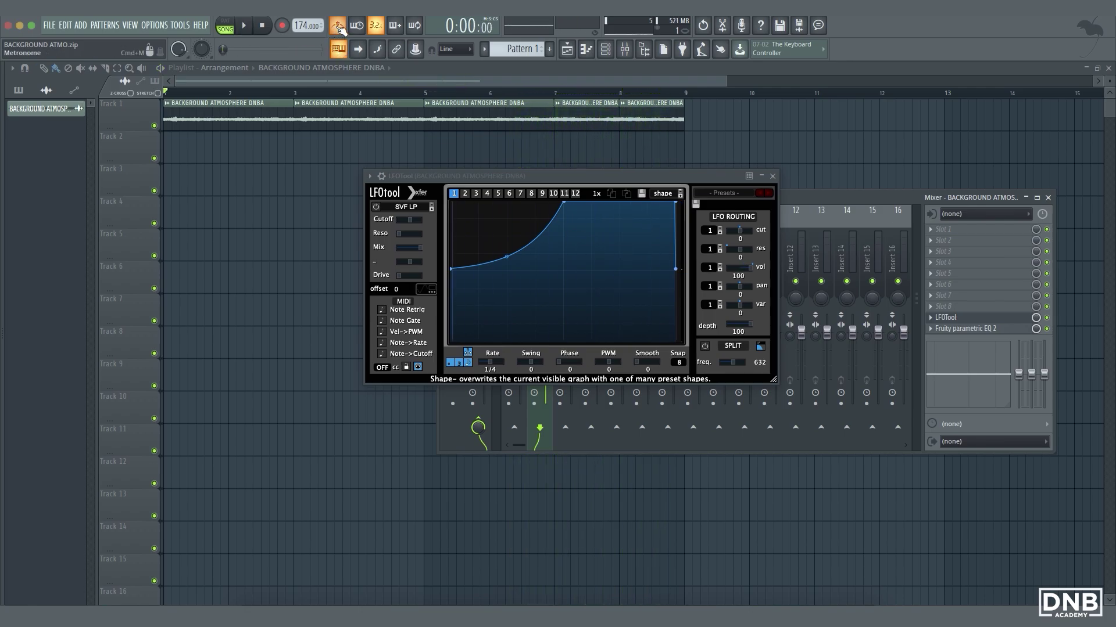
left_click(774, 176)
key("F9")
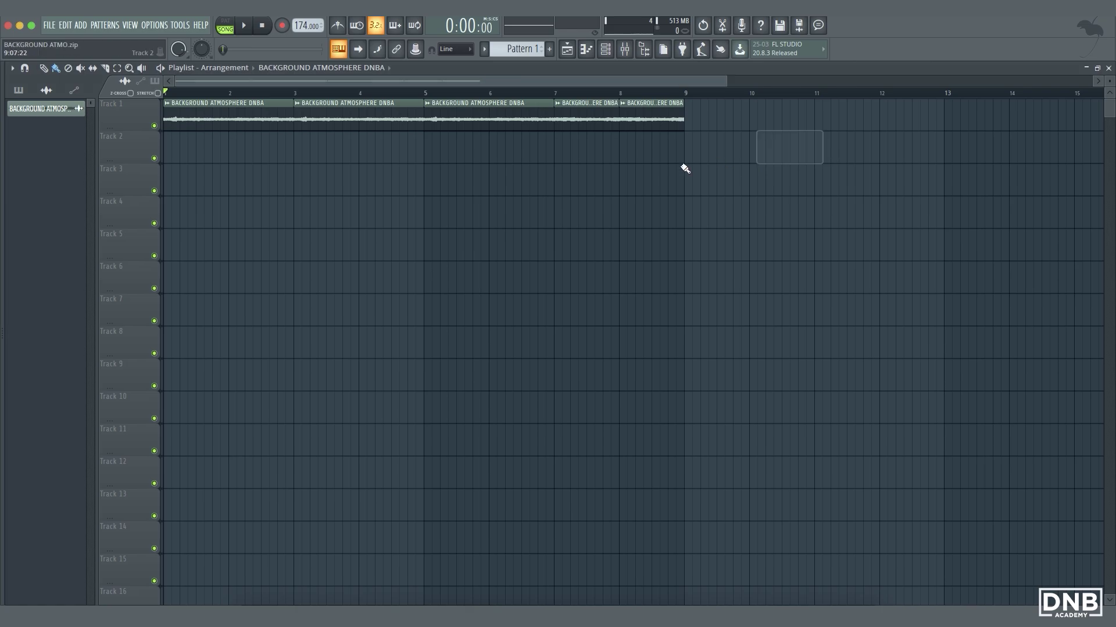
Add a Serum channel and set its interface size to 75%
left_click(81, 25)
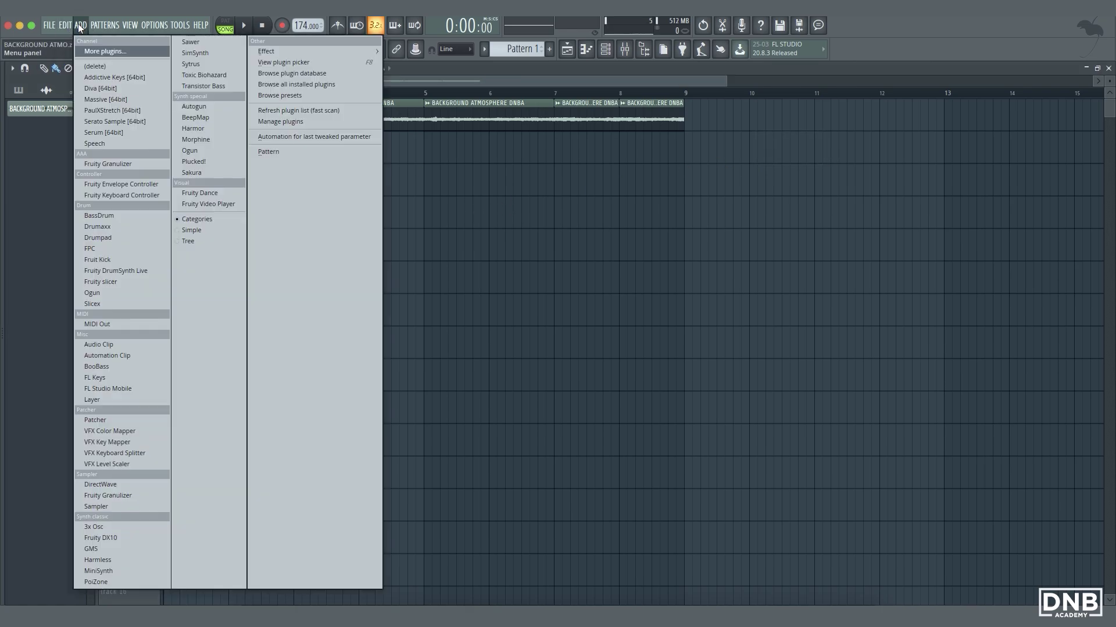
left_click(117, 133)
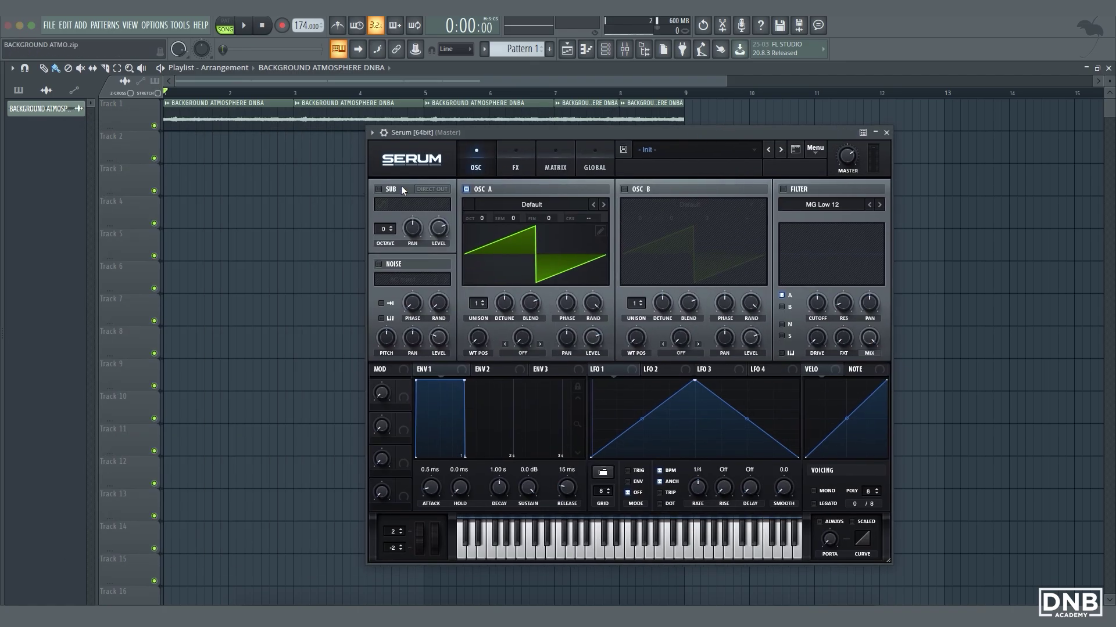
left_click(409, 159)
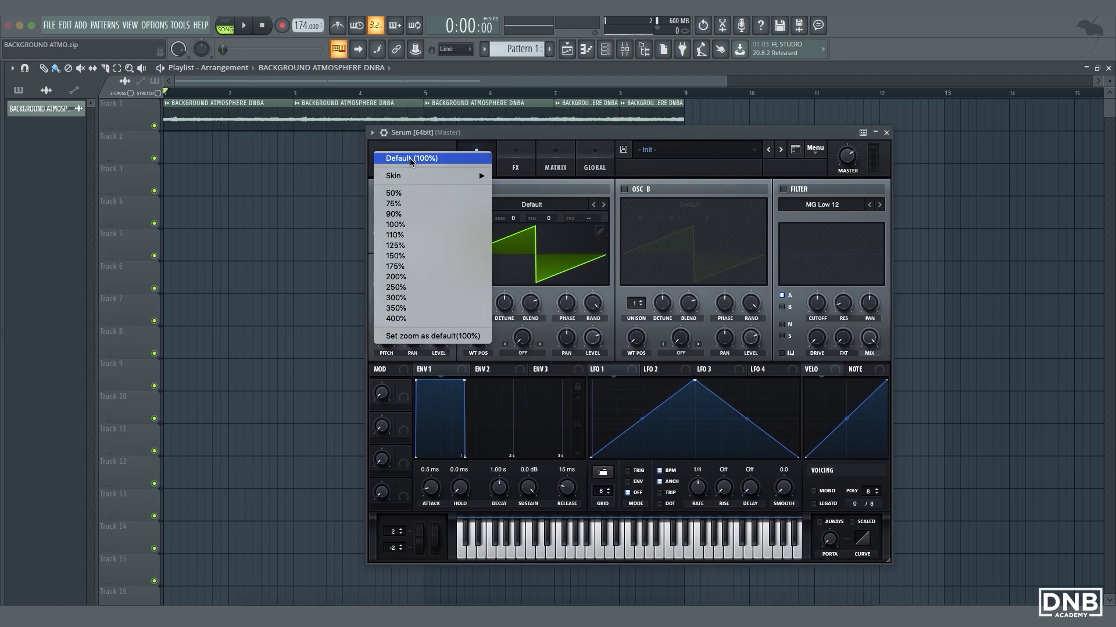
left_click(415, 204)
Load the BASS - Deep House Reese preset from CHANGING FACES DNB ACADEMY PRESETS in Serum and close its window
left_click(623, 149)
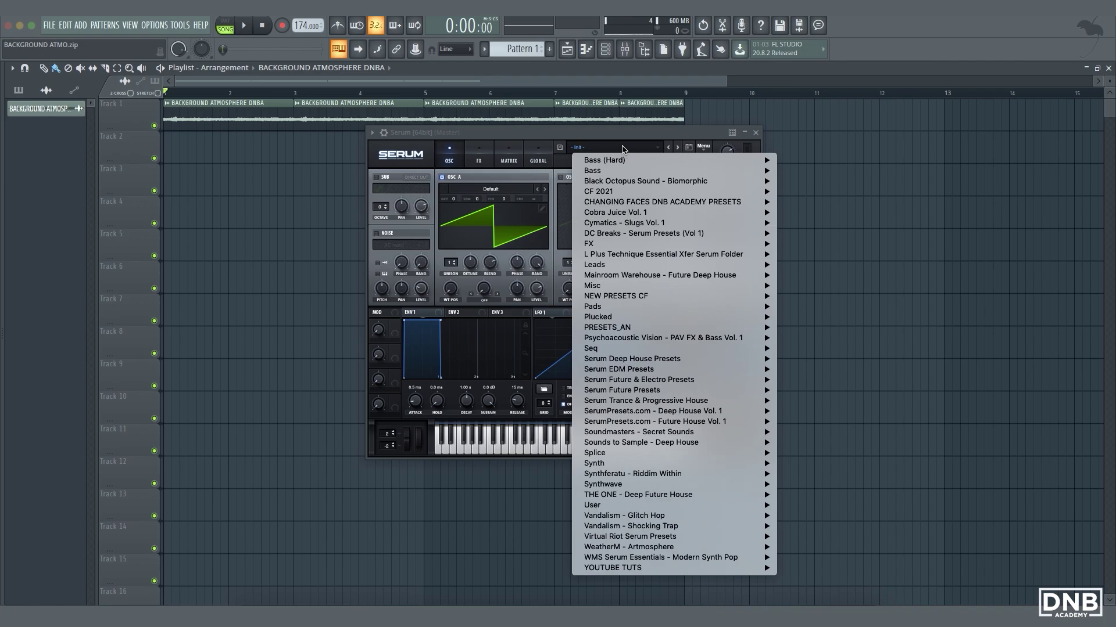
mouse_move(684, 203)
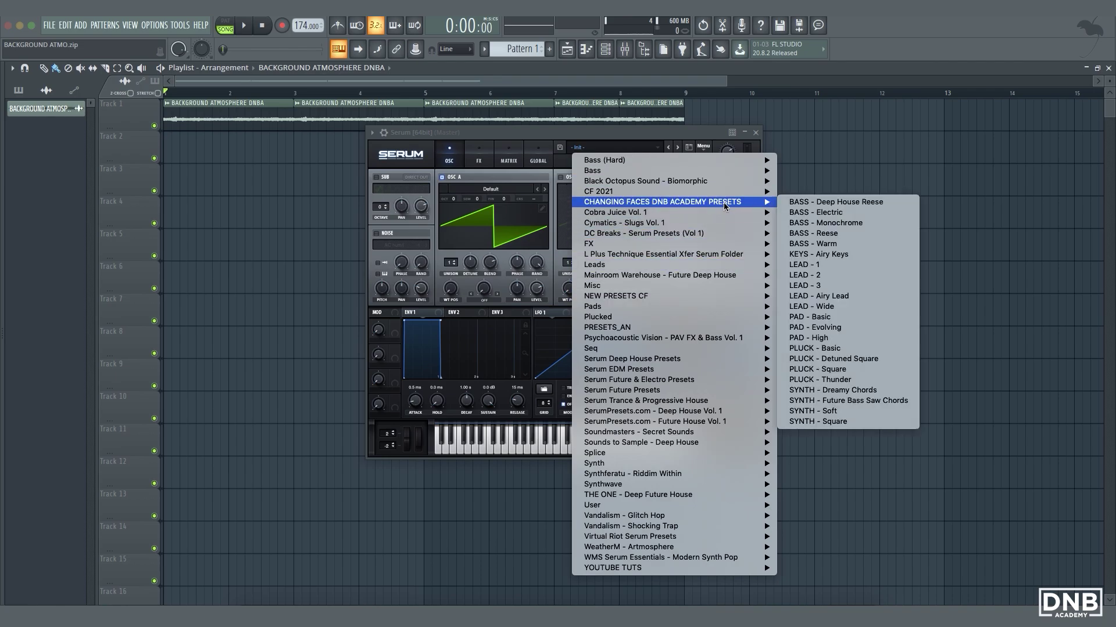
left_click(852, 202)
left_click(755, 133)
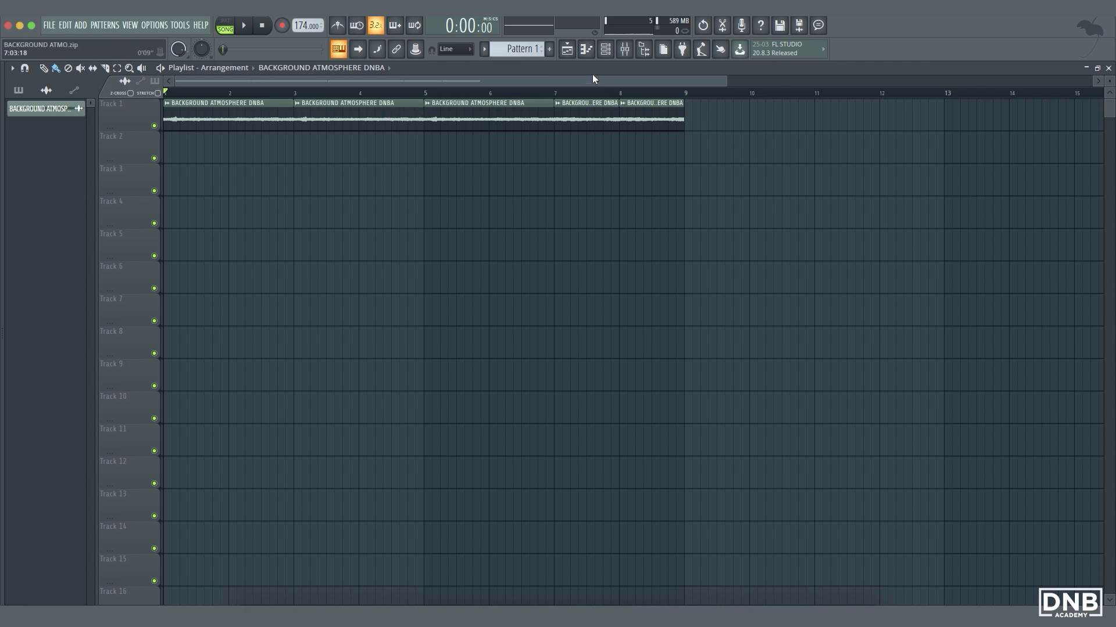
Draw a four-bar E3 note for Serum in Pattern 2 and place the pattern at bar 1 on Track 2
left_click(606, 52)
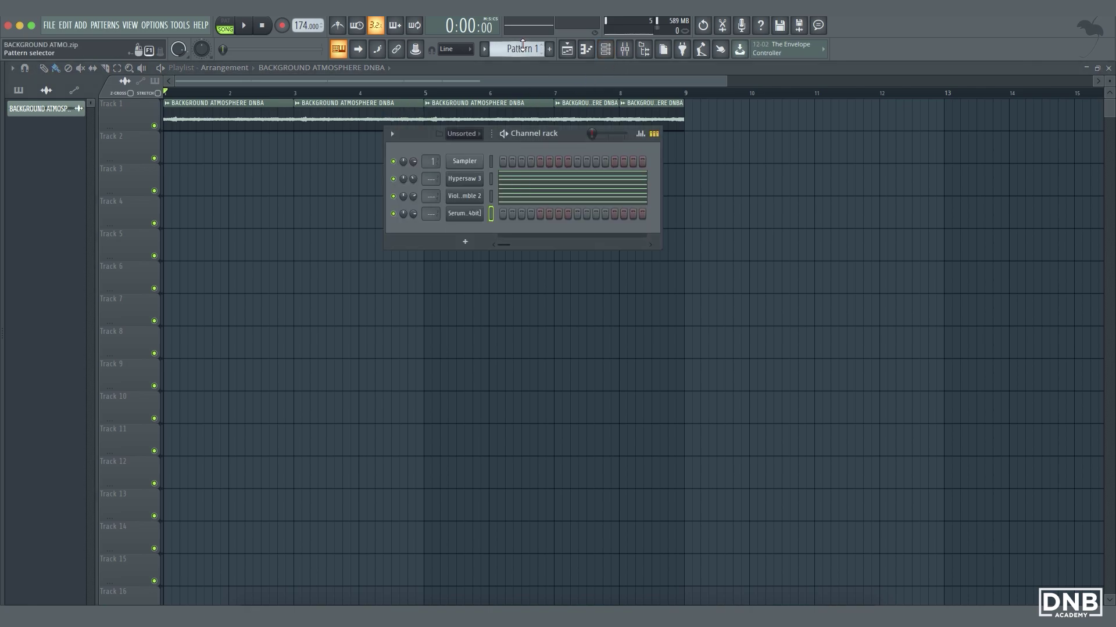
scroll(522, 46, "down", 1)
right_click(464, 212)
left_click(507, 213)
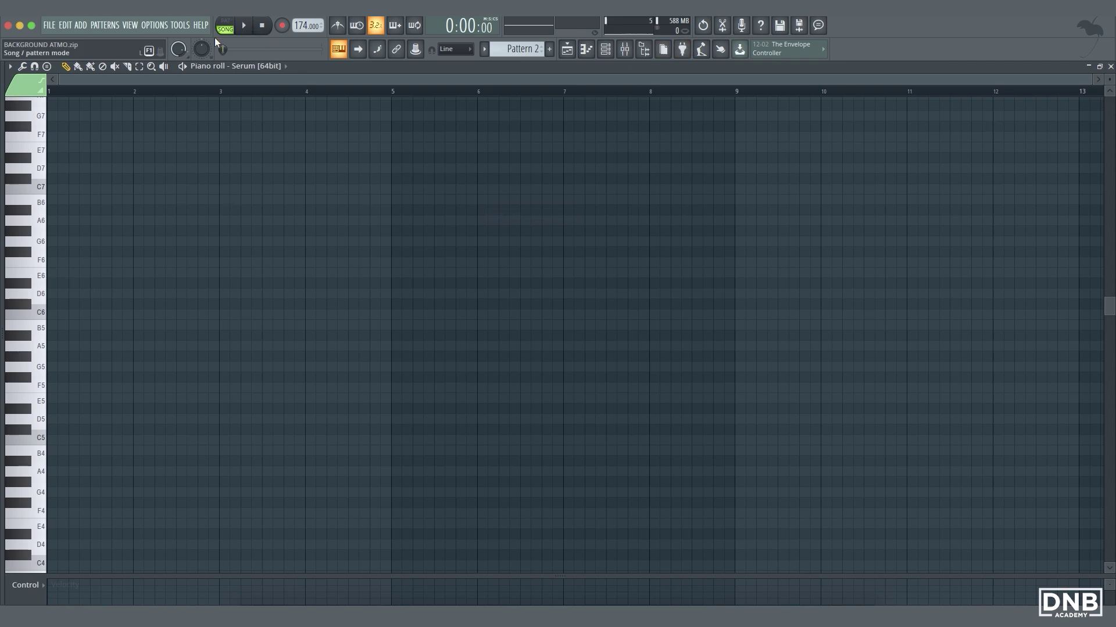
scroll(40, 348, "down", 1)
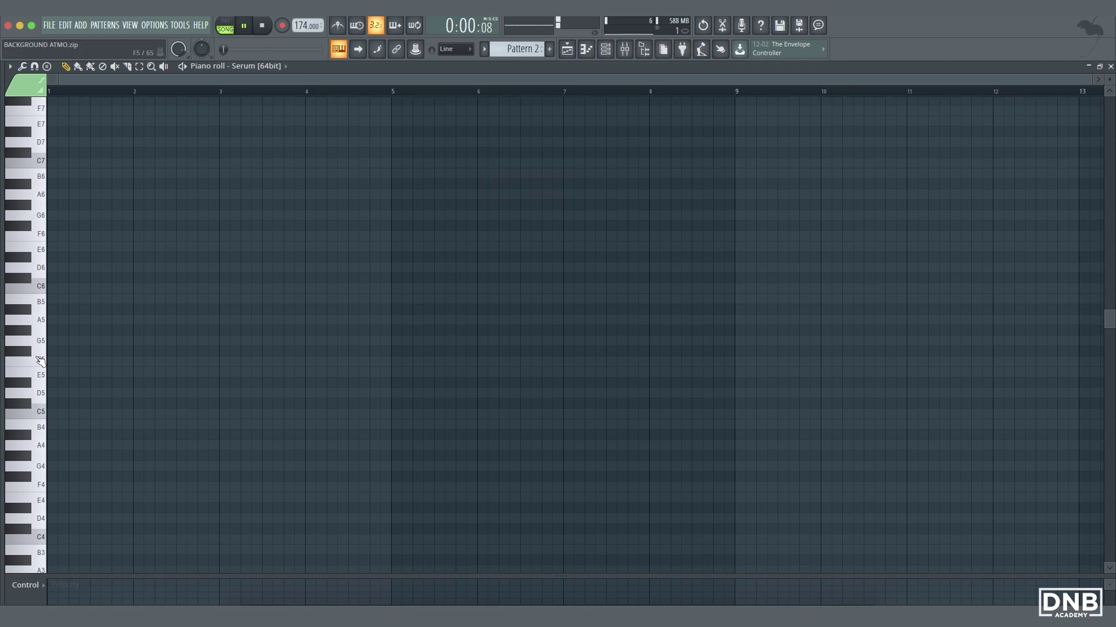
left_click(38, 342)
key("space")
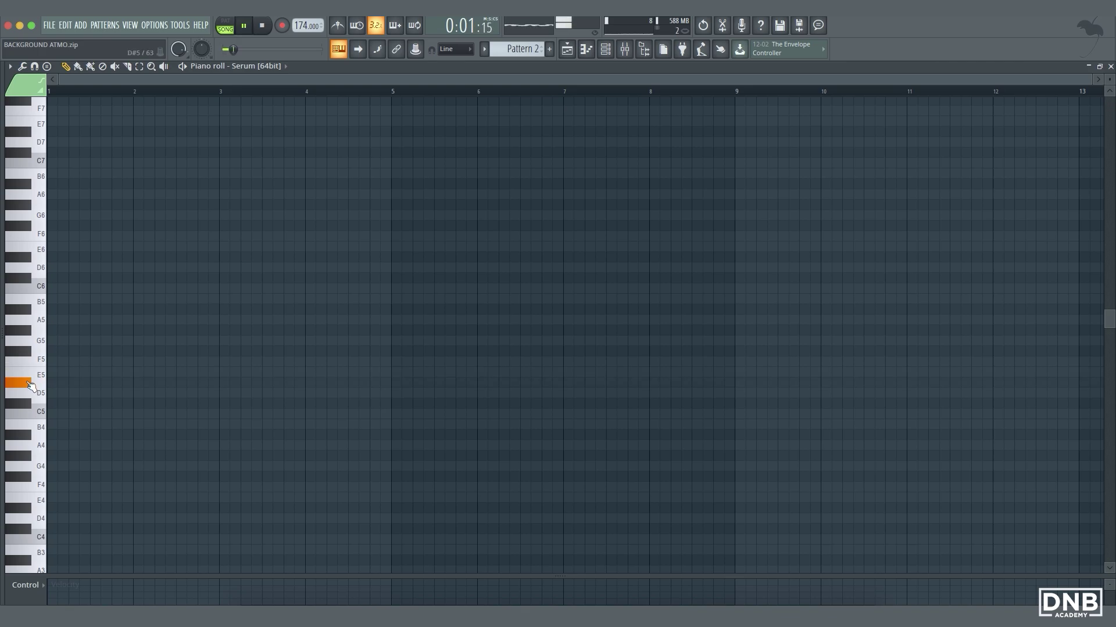
scroll(31, 385, "down", 5)
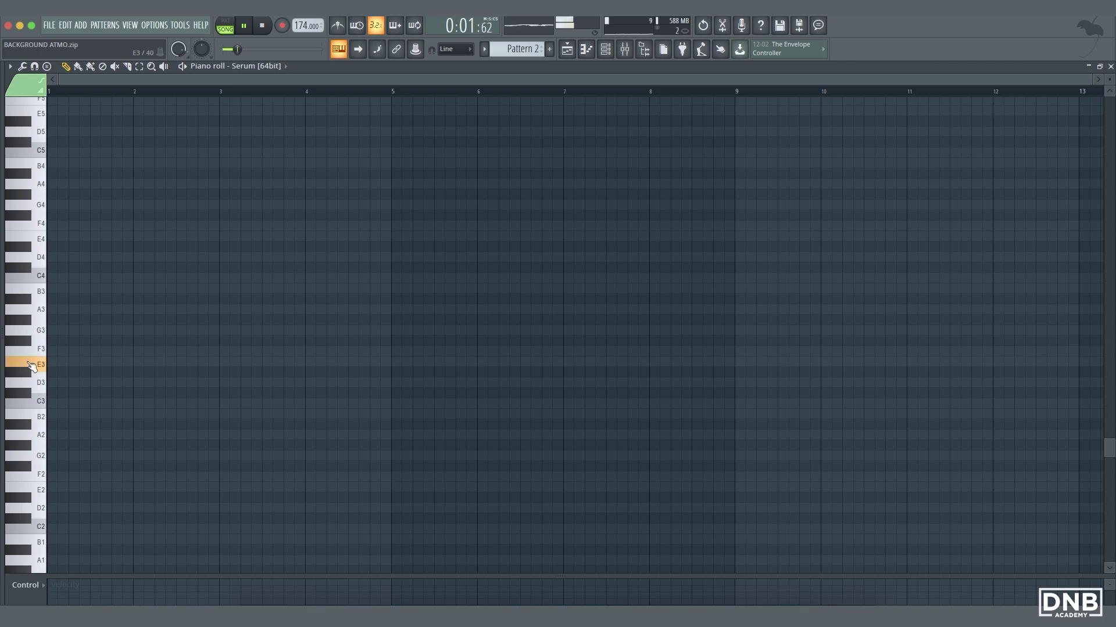
left_click_drag(93, 362, 68, 361)
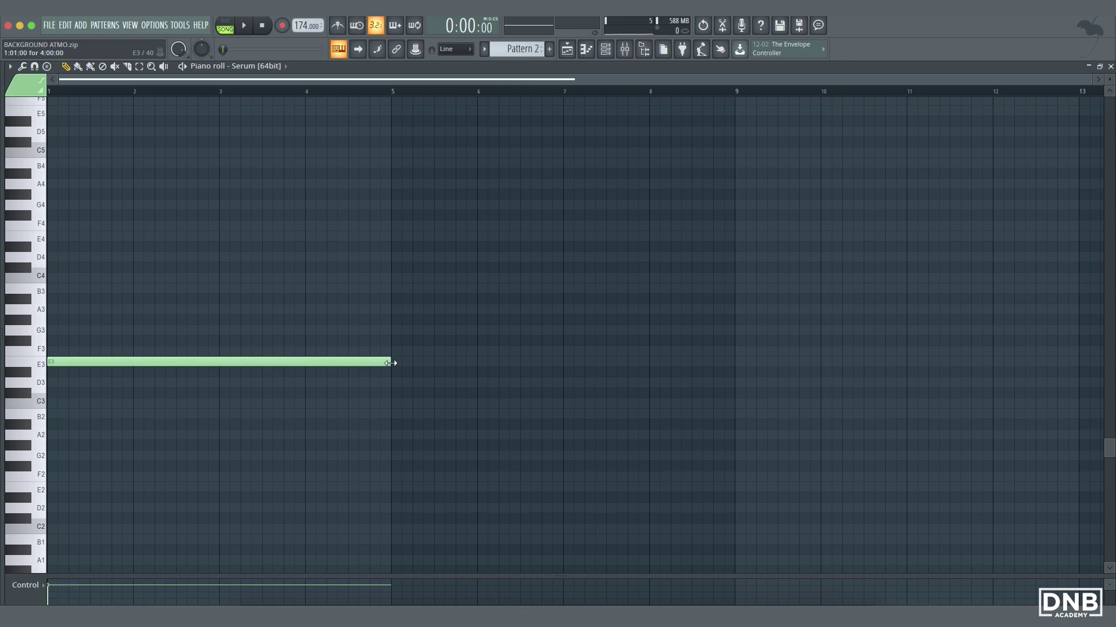
left_click(1110, 66)
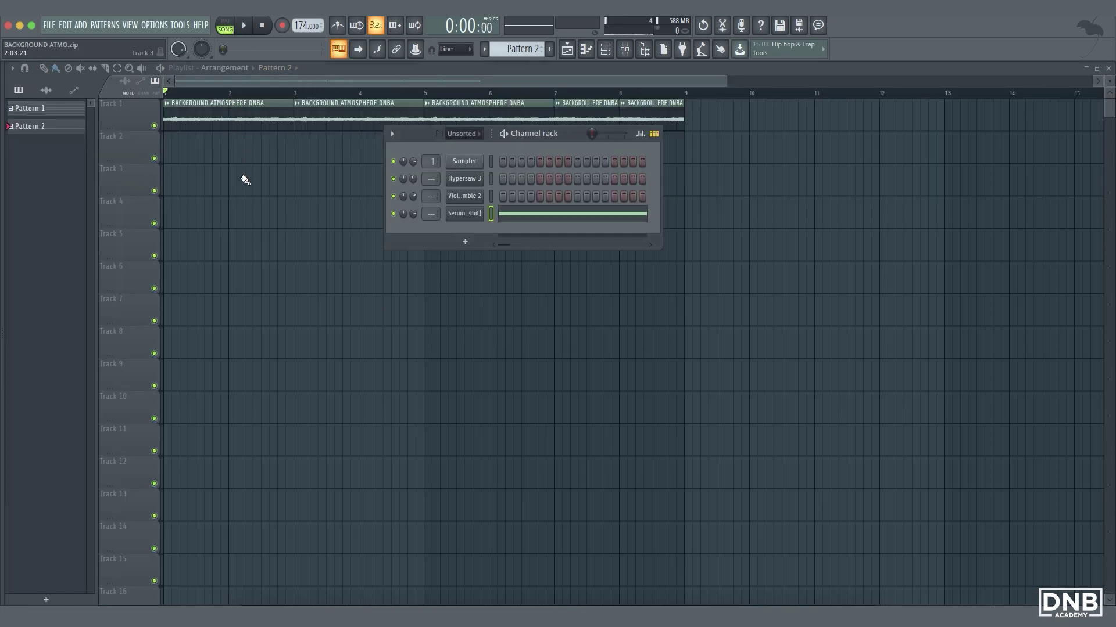
mouse_move(244, 179)
left_mouse_down()
mouse_move(344, 172)
mouse_move(192, 145)
left_mouse_up()
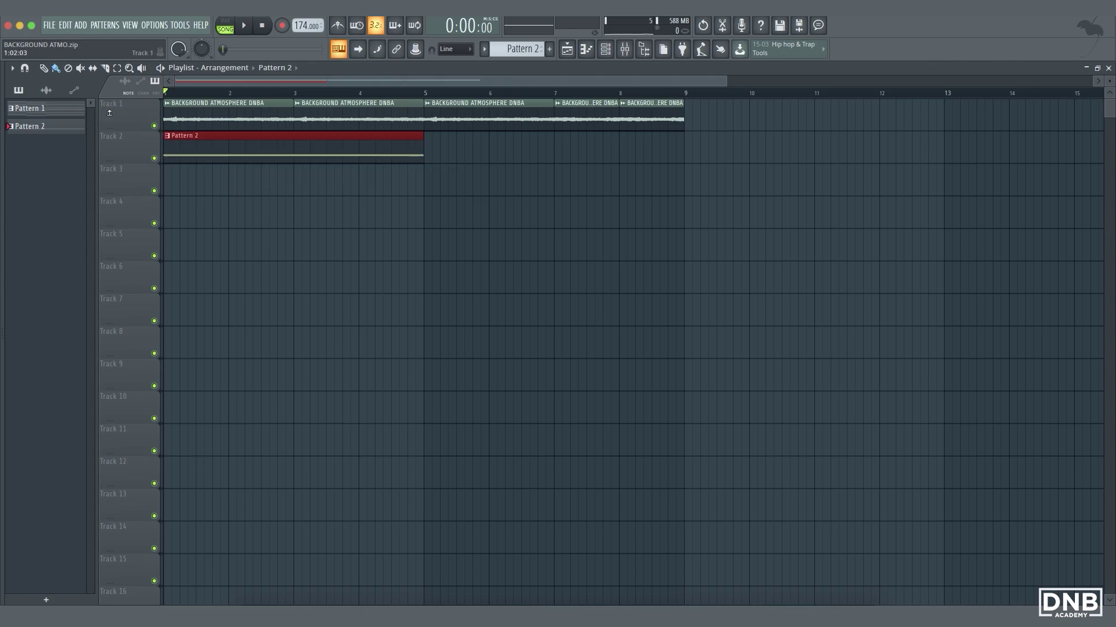
Add a two-bar G#3 note at bar 5 and a two-bar C#3 note at bar 7 to Pattern 2 during playback
double_click(298, 142)
key("space")
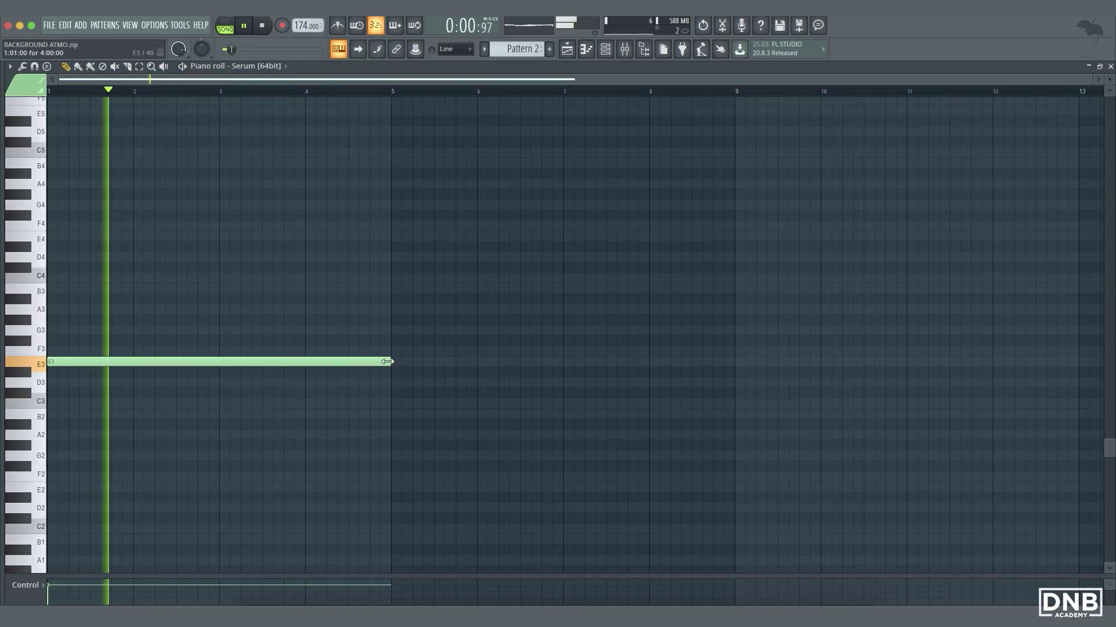
left_click(393, 320)
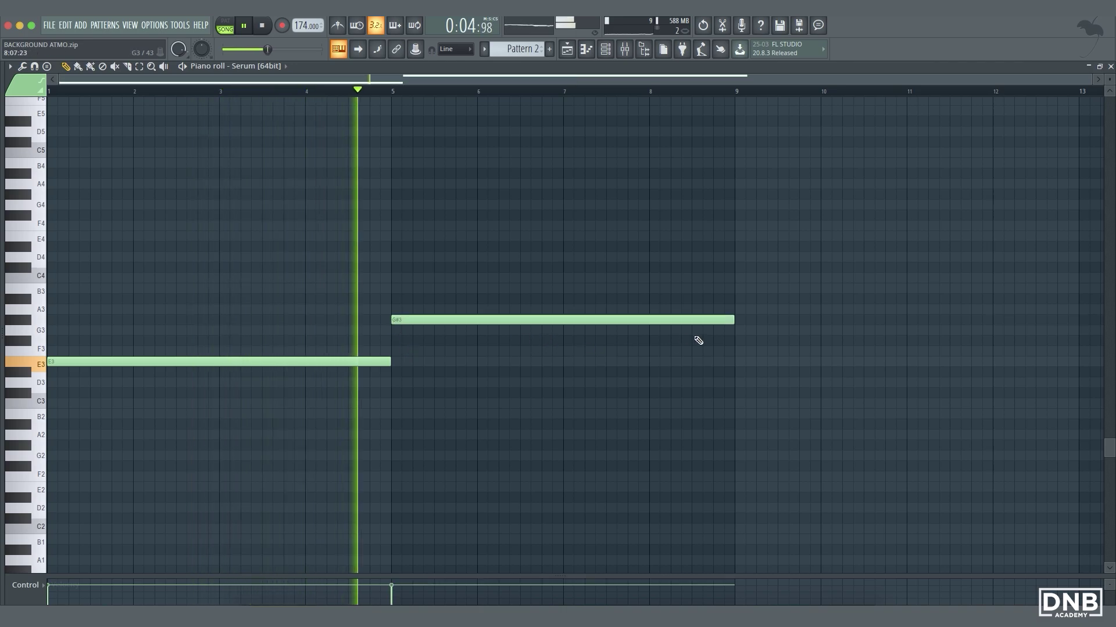
left_click_drag(734, 320, 563, 320)
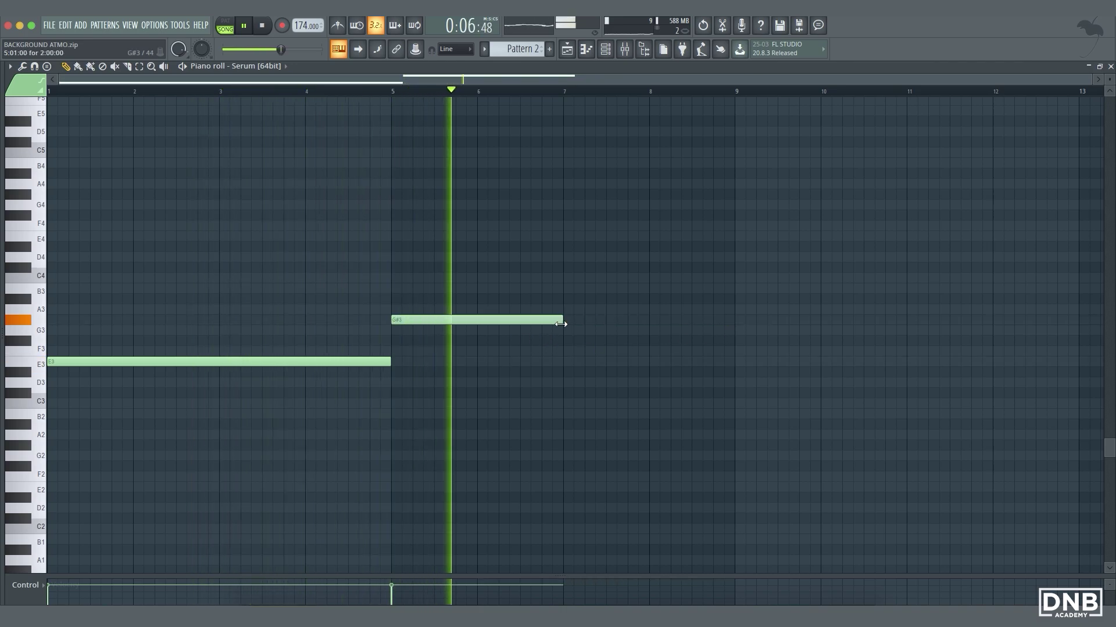
left_click(567, 393)
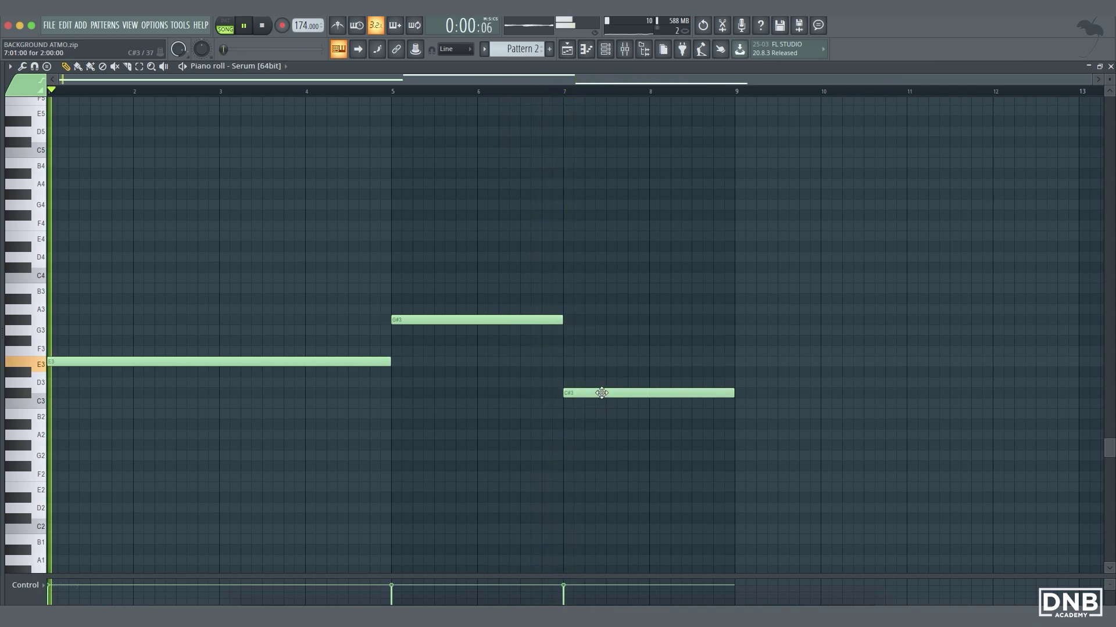
key("space")
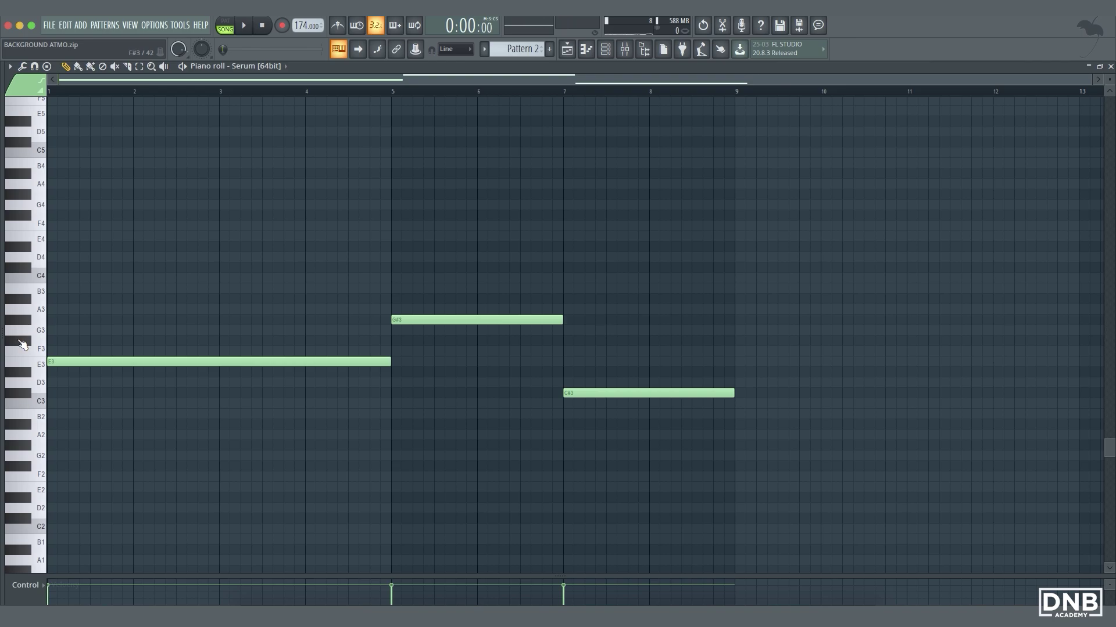
Move the bar 7 note up to F#3 and play the arrangement from the start
left_click_drag(618, 392, 618, 339)
key("space")
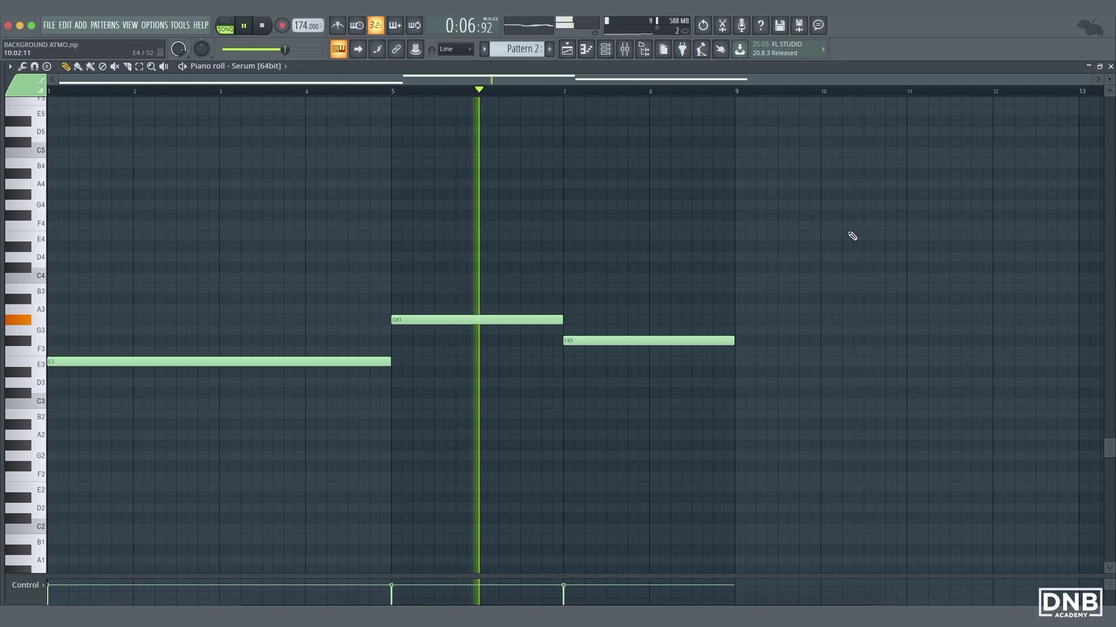
left_click(1111, 66)
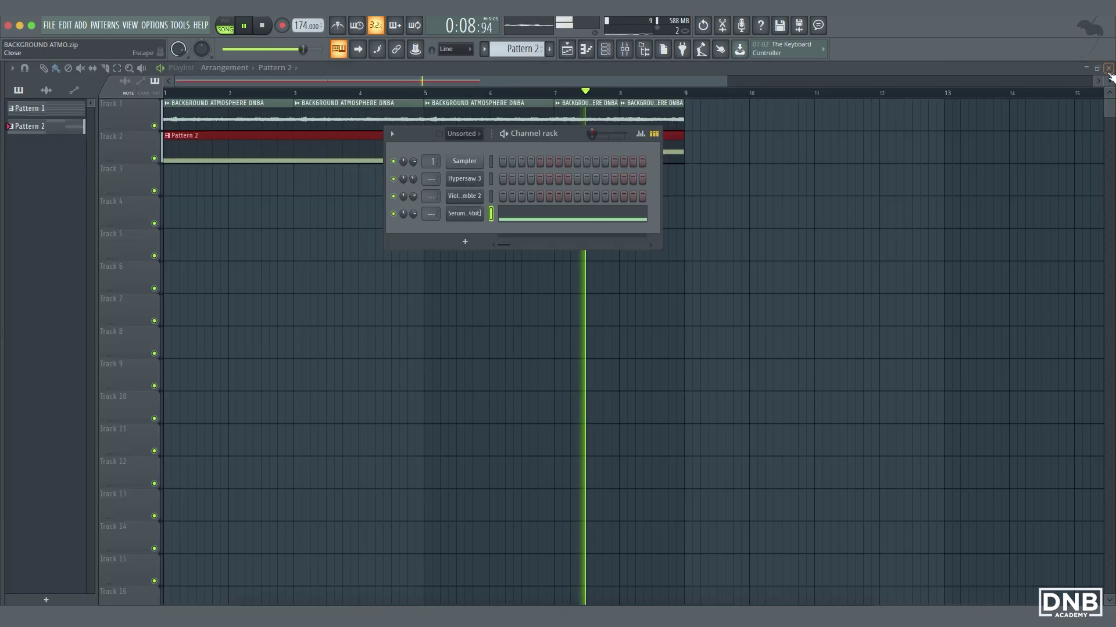
key("F6")
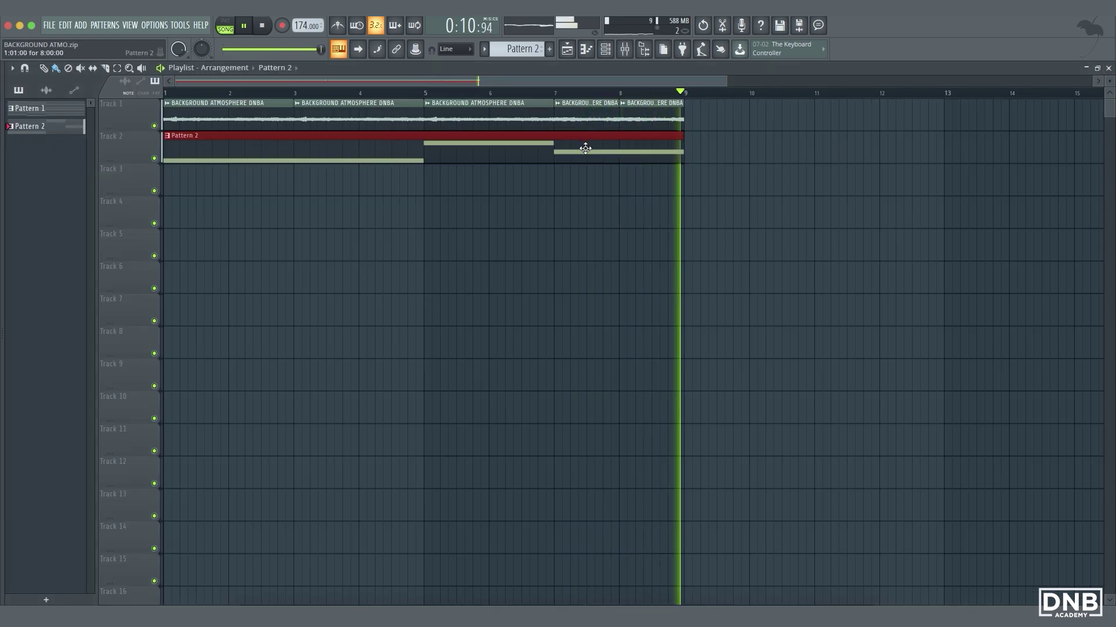
key("space")
Review the last bass note and Serum's macro controls, and audition the reese together with the atmosphere
double_click(607, 148)
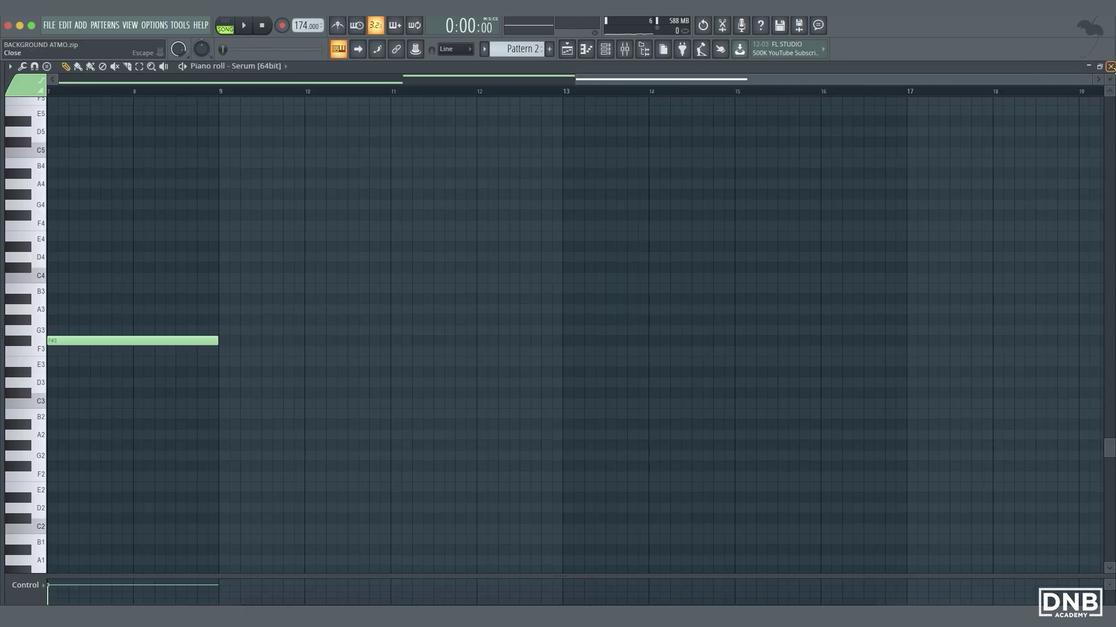
left_click(1111, 66)
left_click(463, 215)
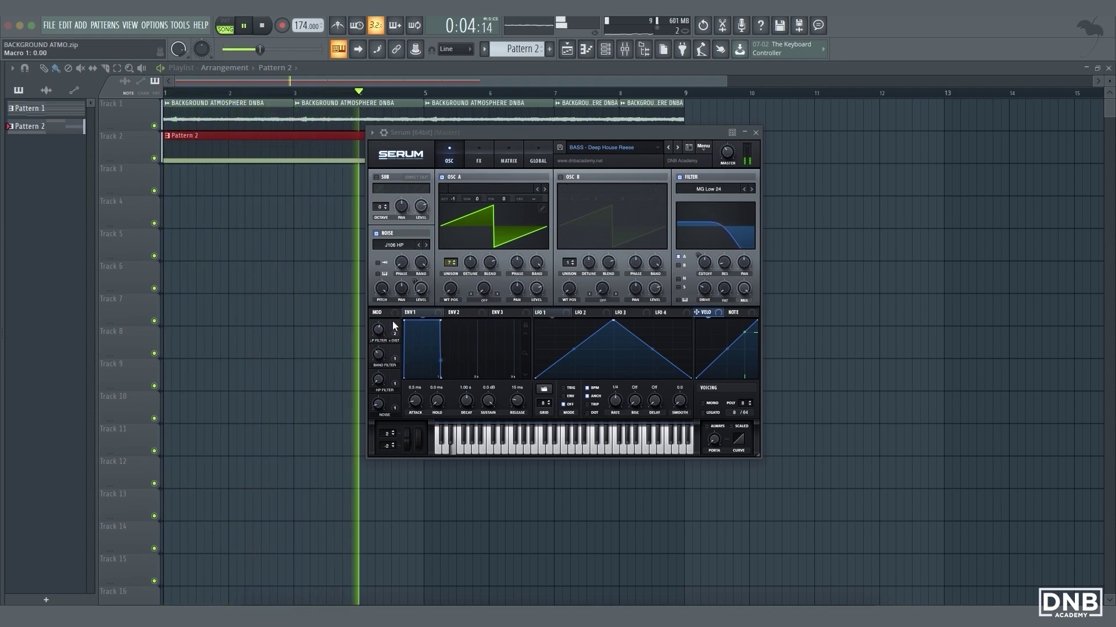
left_click(755, 132)
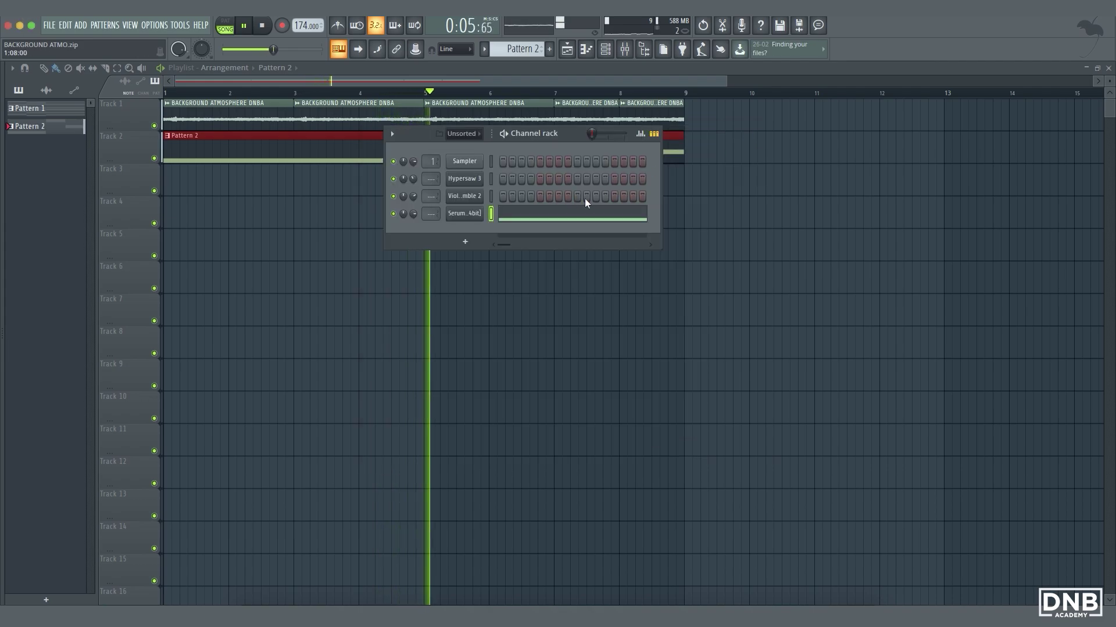
left_click(717, 175)
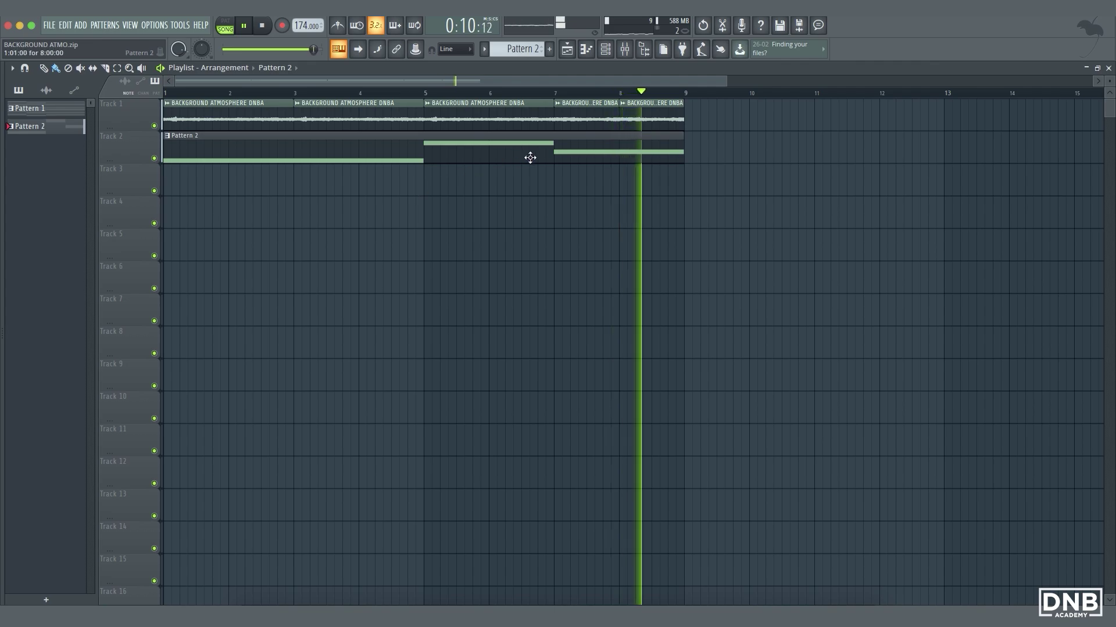
key("space")
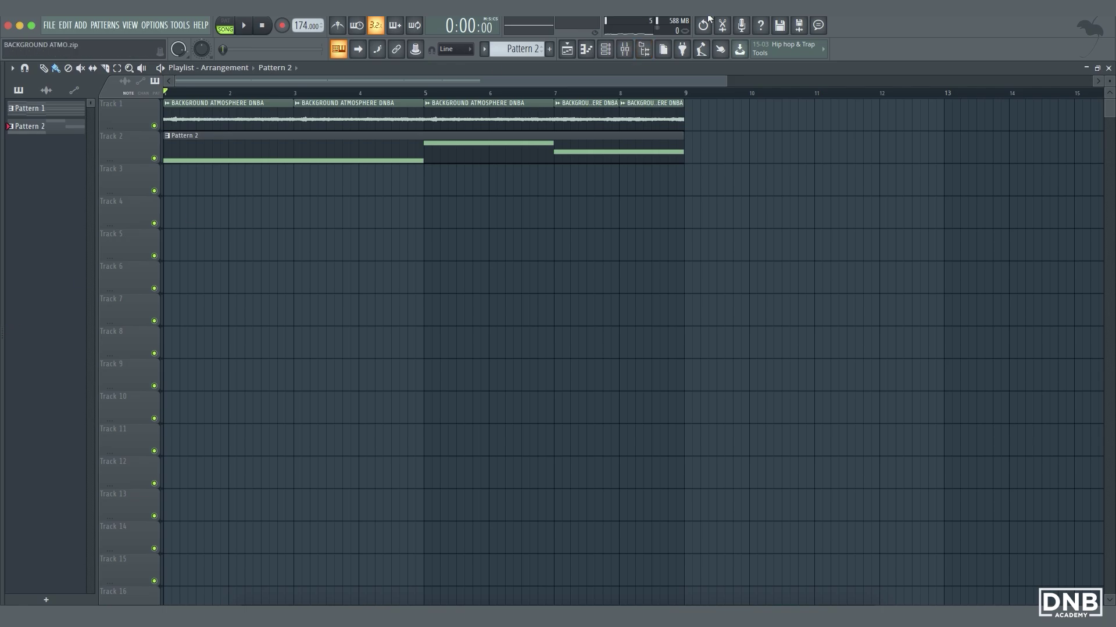
Import DNB Academy - Changing Faces Drum Loop 01 from the drum loops folder to bar 1 on Track 3 and collapse the browser
key("alt+F8")
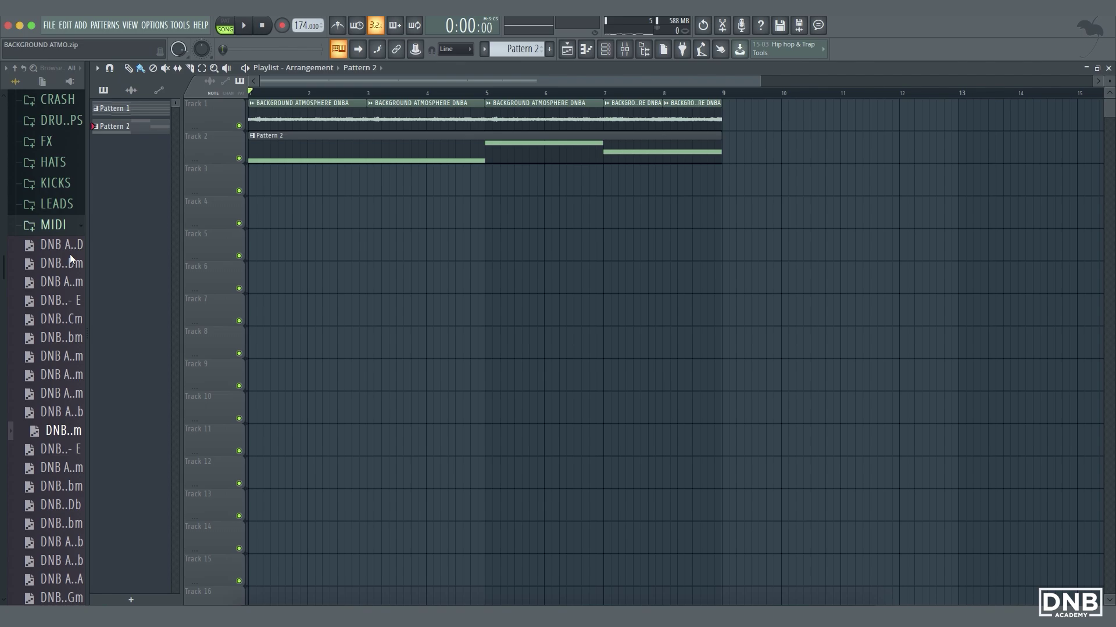
left_click(59, 226)
scroll(64, 232, "up", 5)
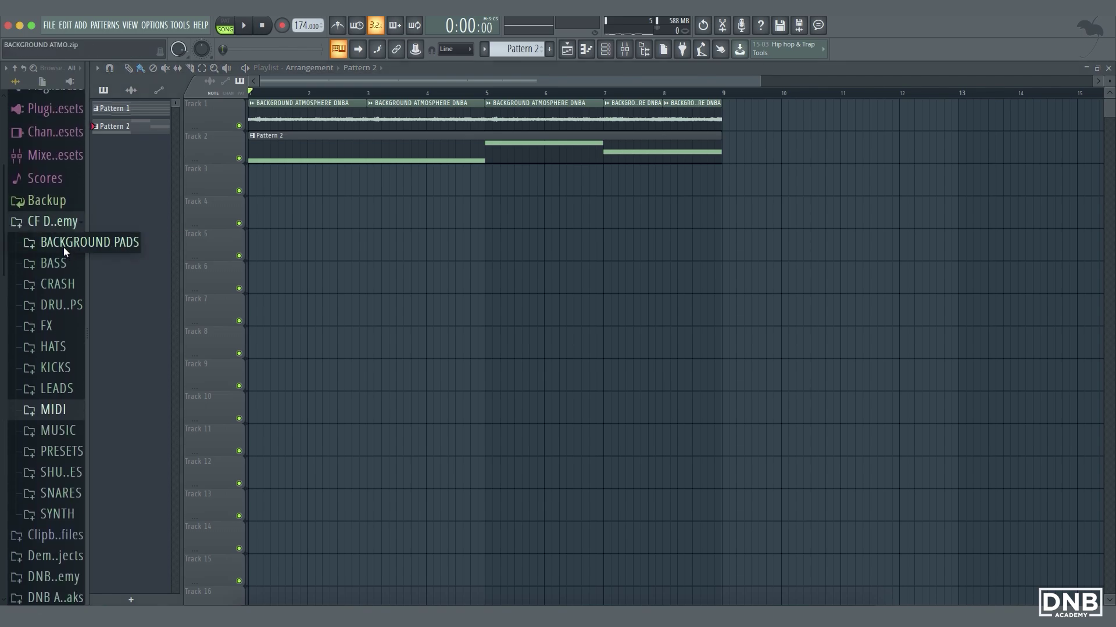
scroll(71, 264, "down", 8)
scroll(58, 140, "up", 5)
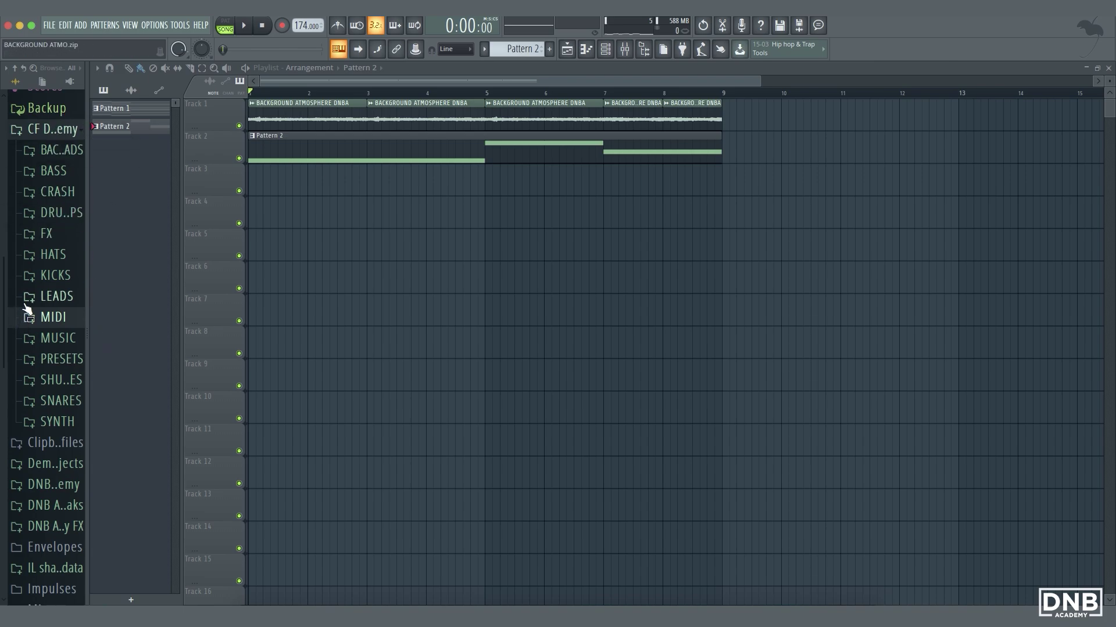
left_click(70, 219)
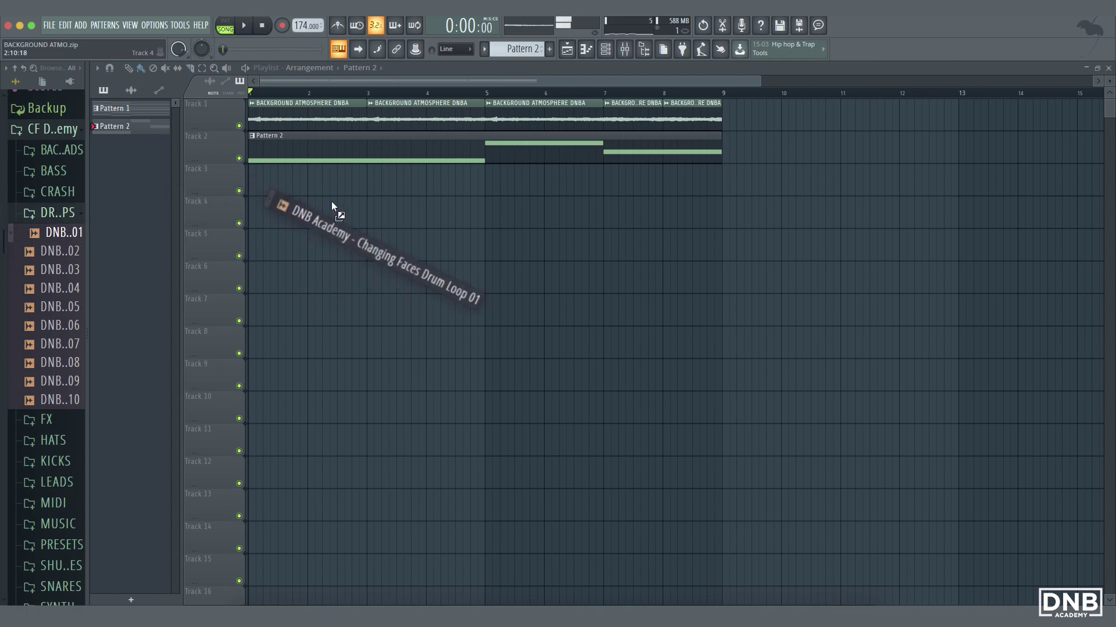
left_click_drag(333, 206, 246, 167)
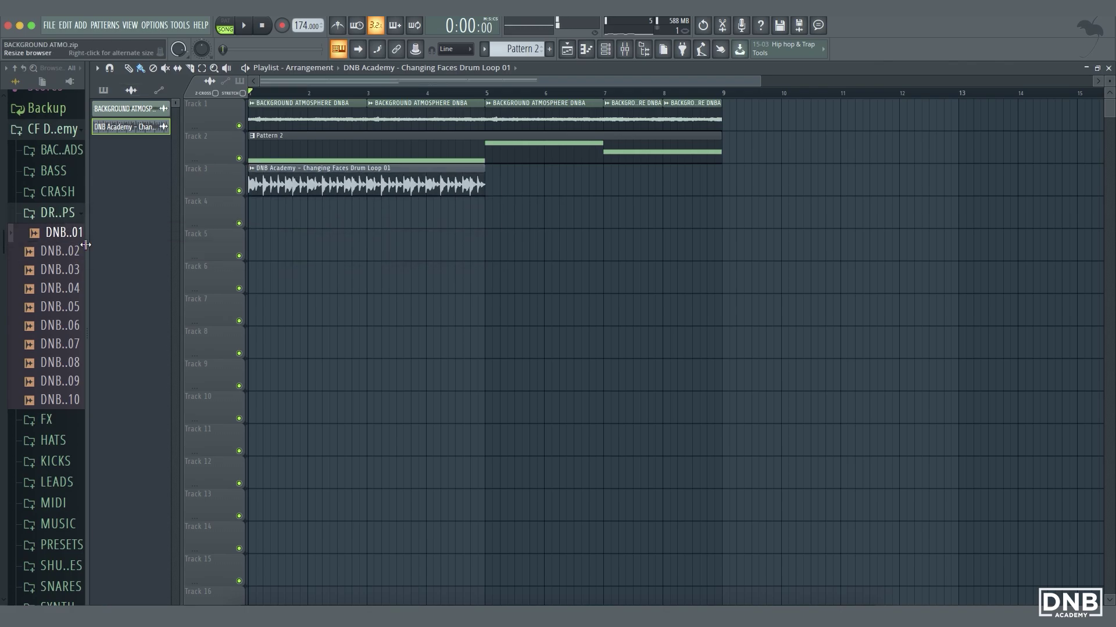
left_click_drag(86, 245, 14, 249)
key("r")
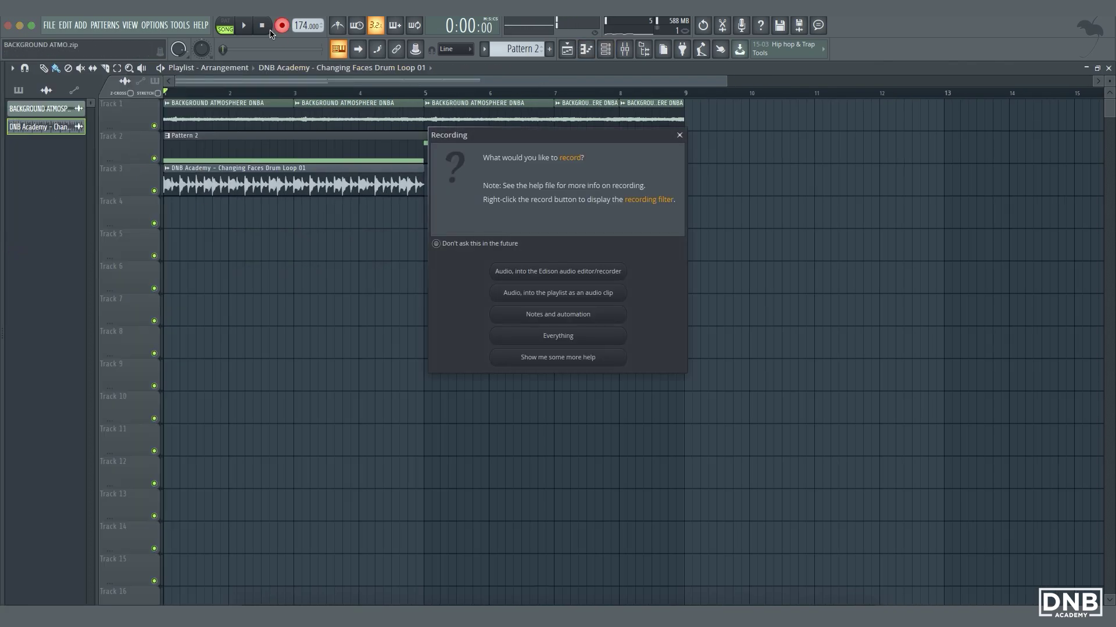
left_click(679, 135)
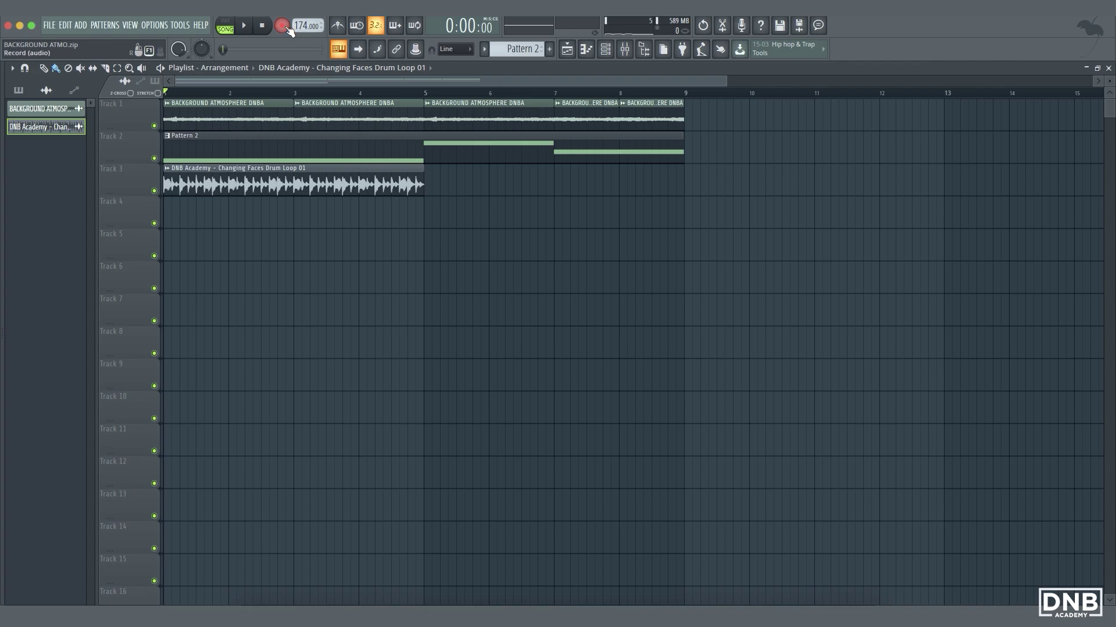
Lower the drum loop's channel volume to 57% and place a second copy of the loop at bar 5 on Track 3
double_click(335, 187)
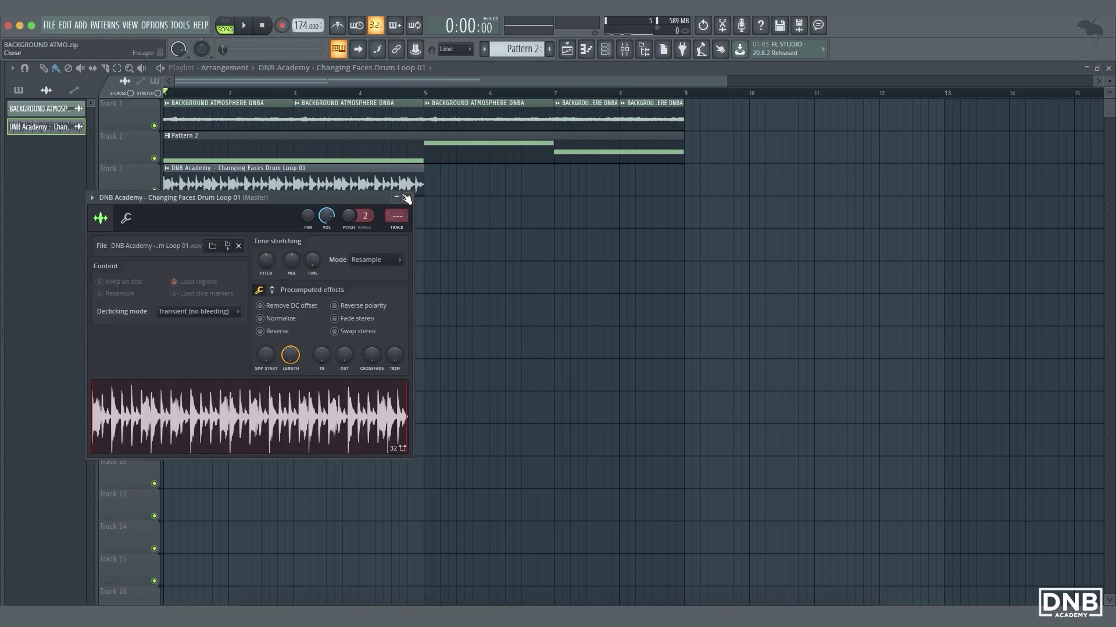
left_click_drag(350, 198, 546, 236)
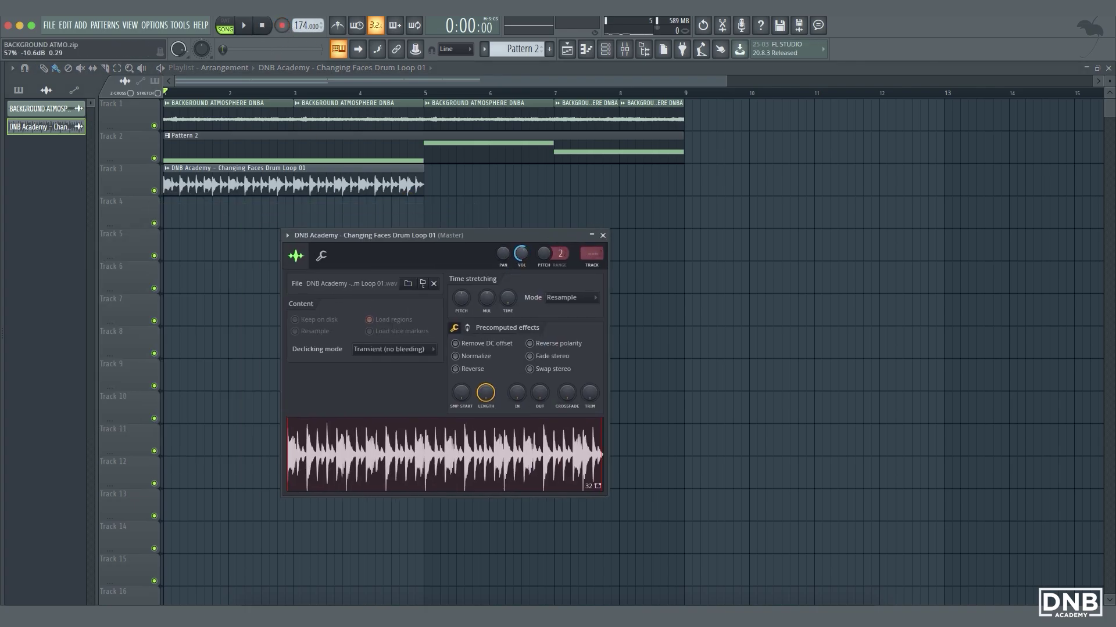
key("Escape")
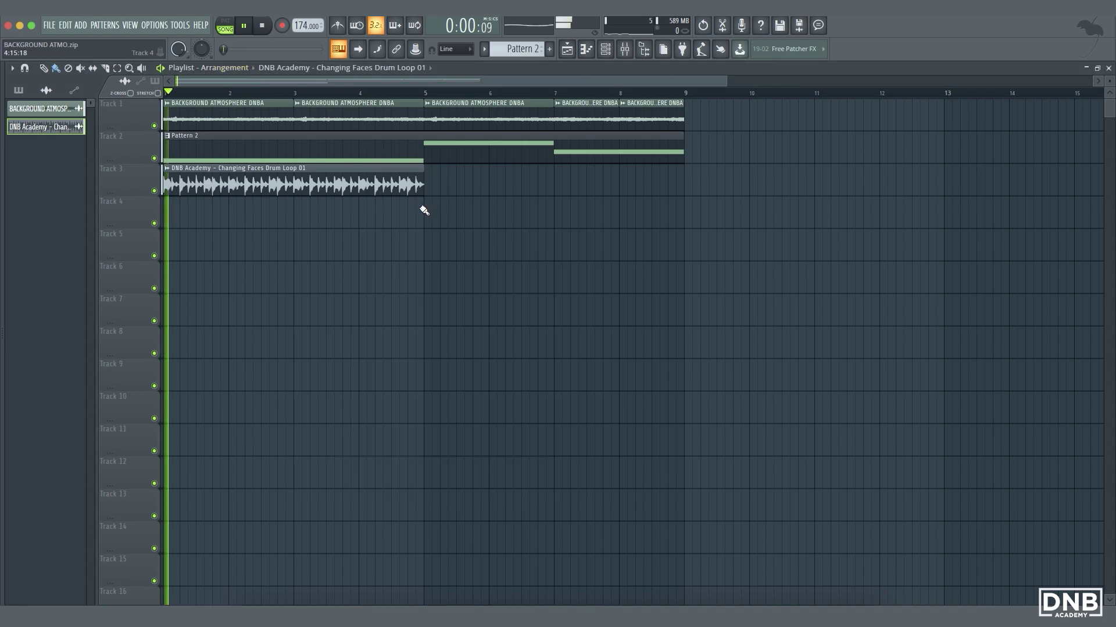
left_click_drag(424, 211, 426, 183)
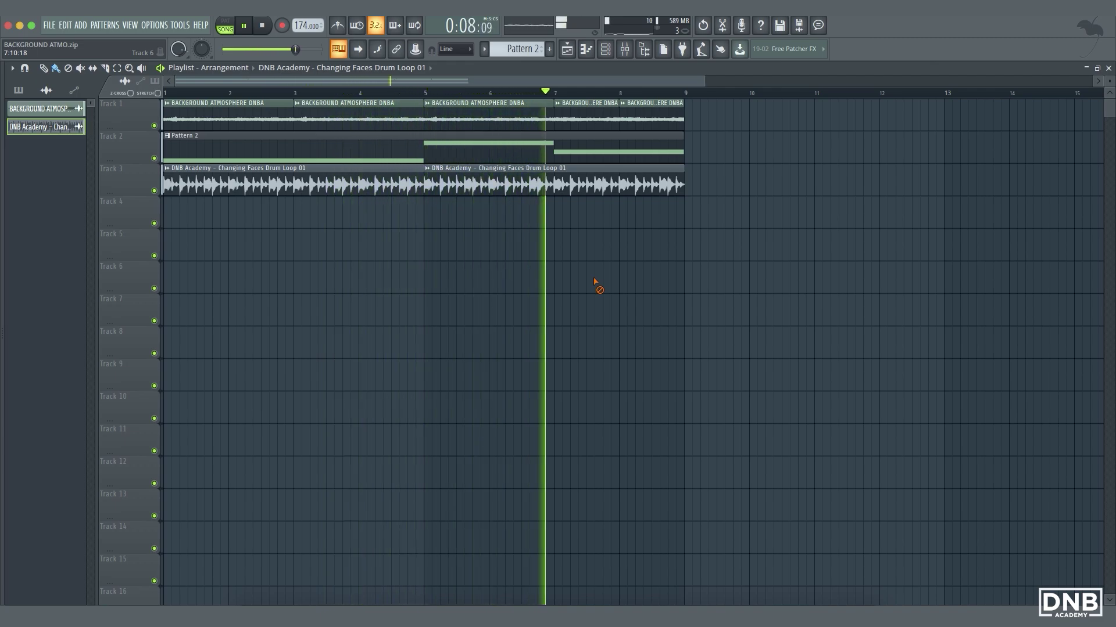
Set the playlist's time selection to span the full arrangement from bar 1 to bar 9 and stop playback
left_click_drag(684, 93, 538, 93)
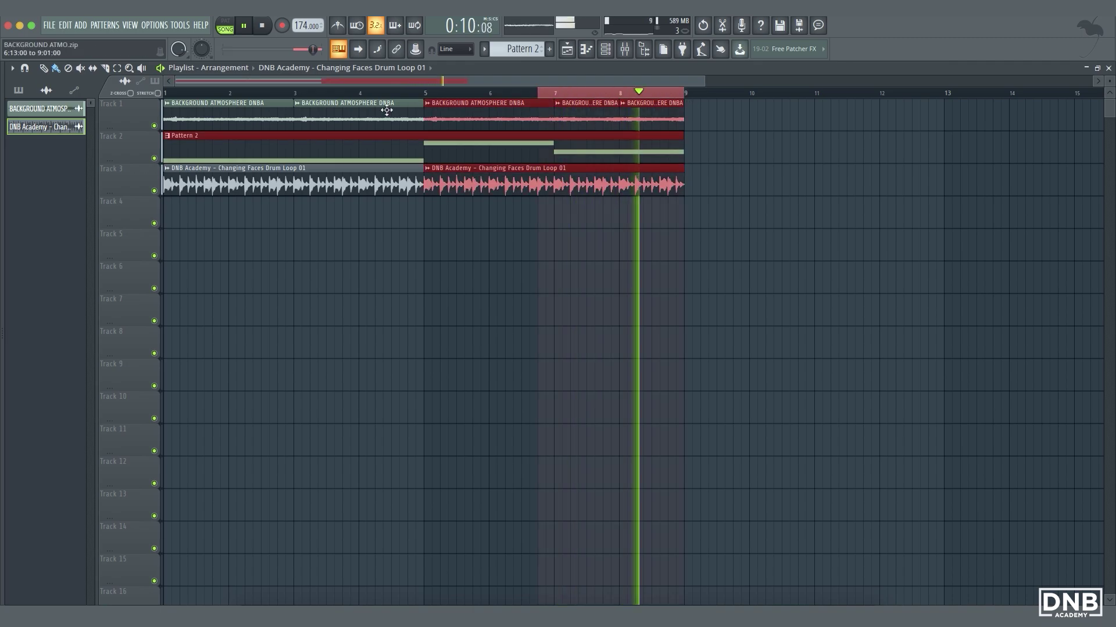
key("ctrl+a")
left_click(720, 247)
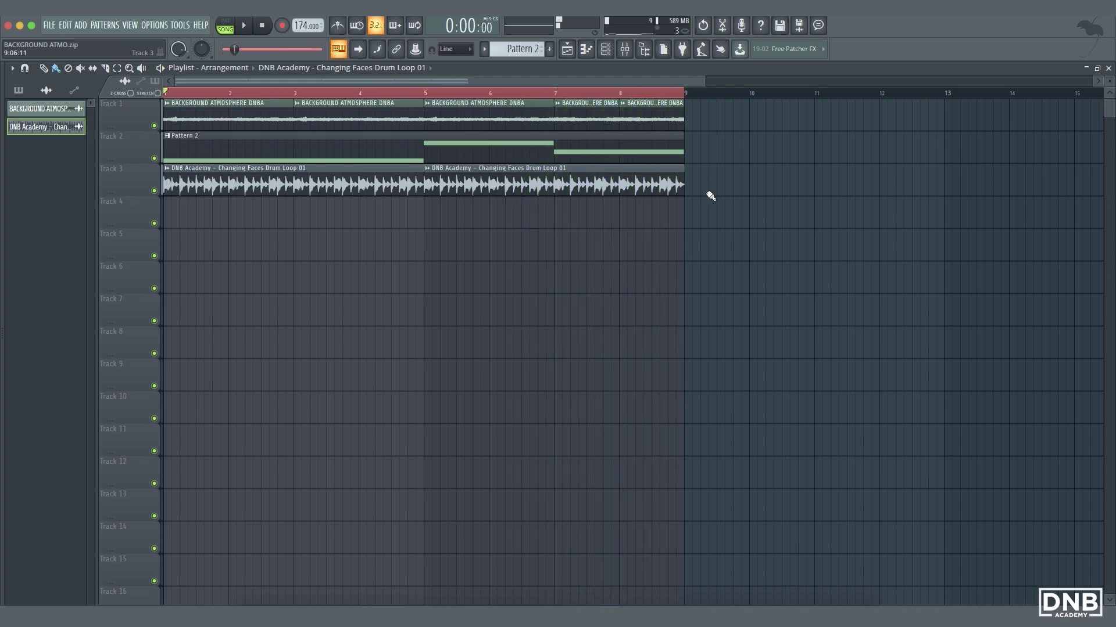
Examine the effect plugins available for an empty slot on the background atmosphere's mixer insert, and close the mixer
left_click(625, 50)
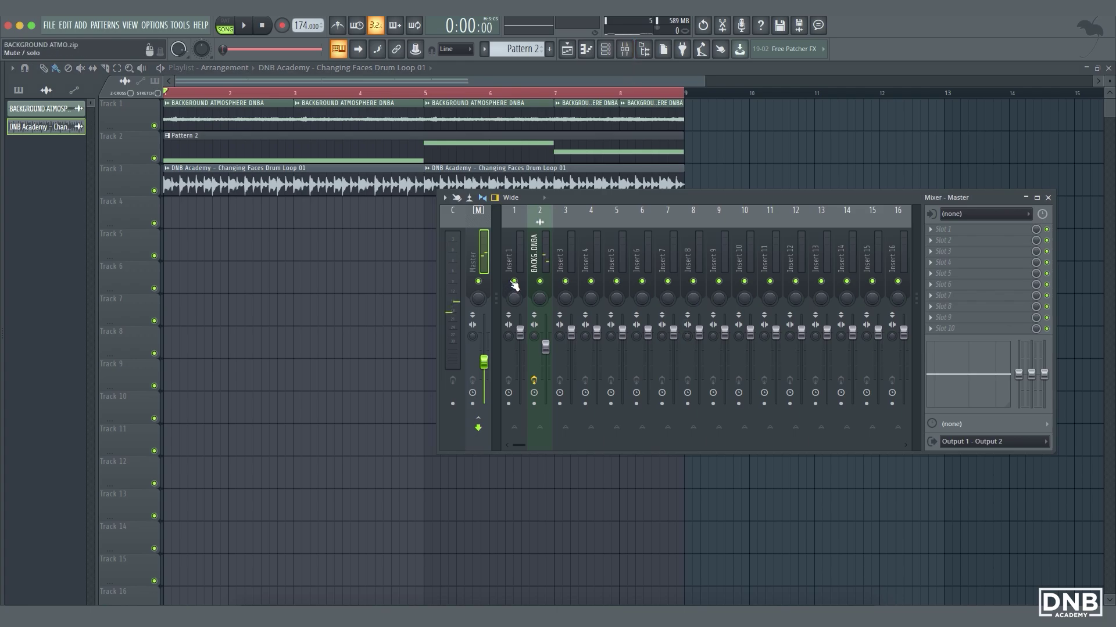
left_click(931, 308)
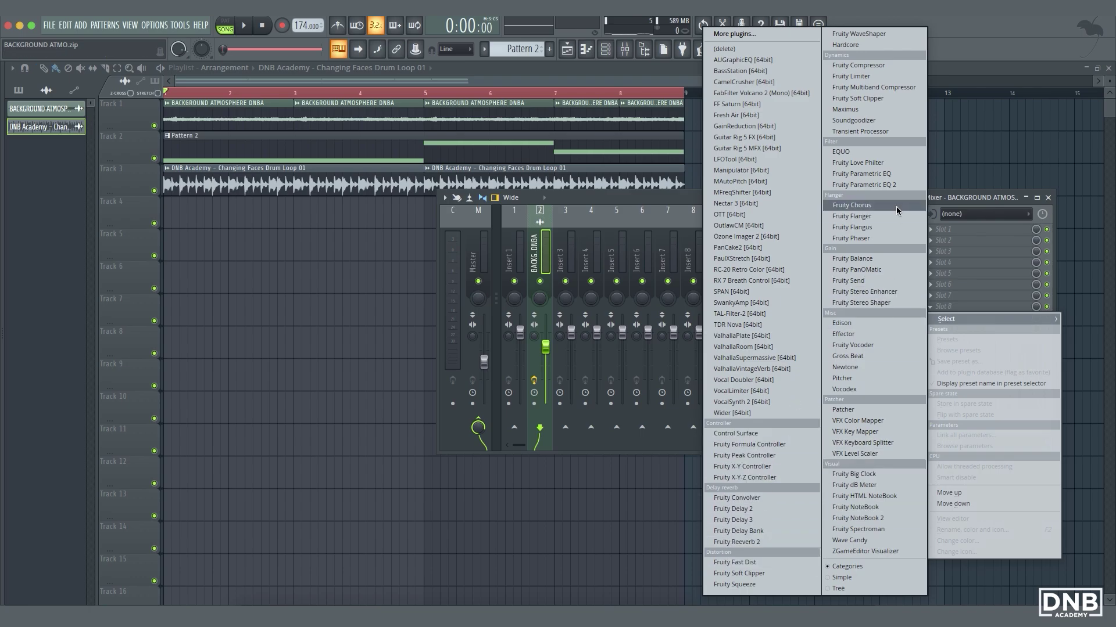
left_click(966, 152)
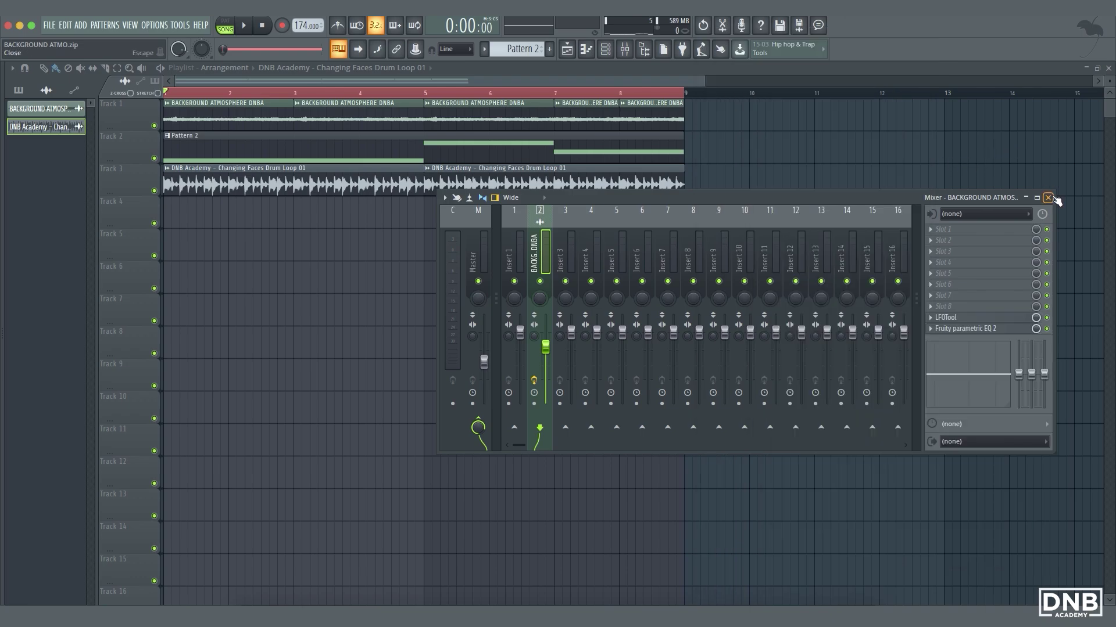
left_click(1047, 199)
left_click(505, 289)
right_click(578, 285)
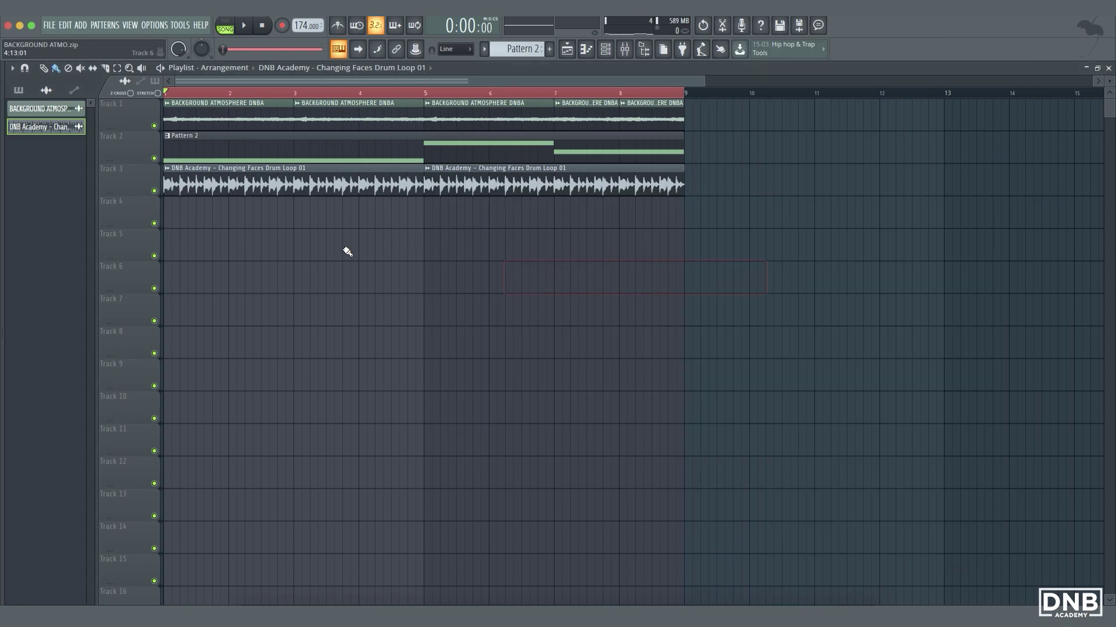